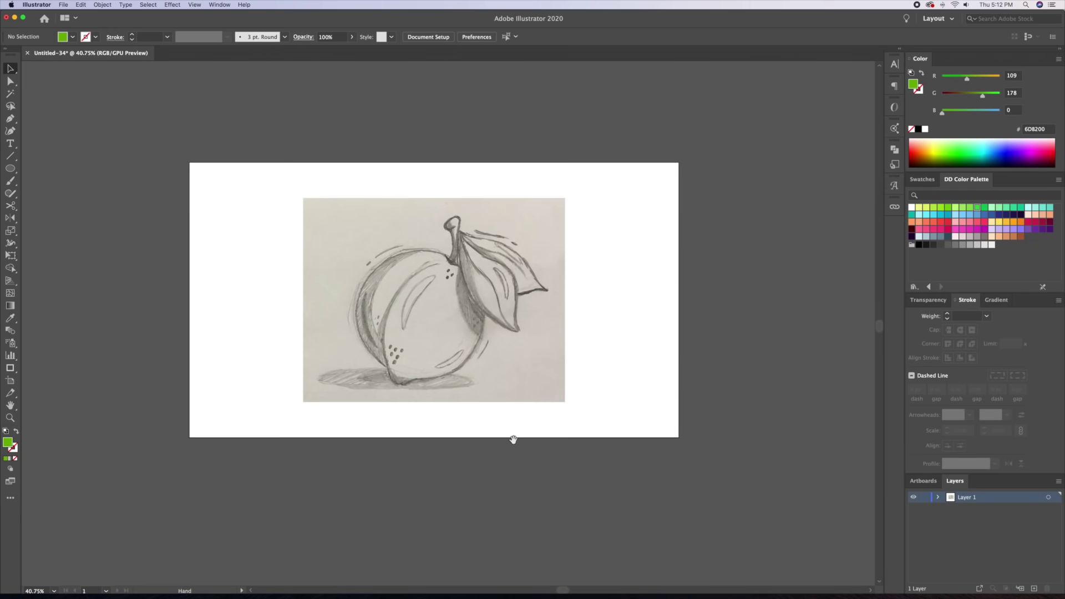
Rename the layer holding the fruit sketch as Template and turn it into a template layer
{"action": "left_click", "coordinate": [519, 442]}
{"action": "left_click_drag", "start_coordinate": [564, 431], "coordinate": [579, 469]}
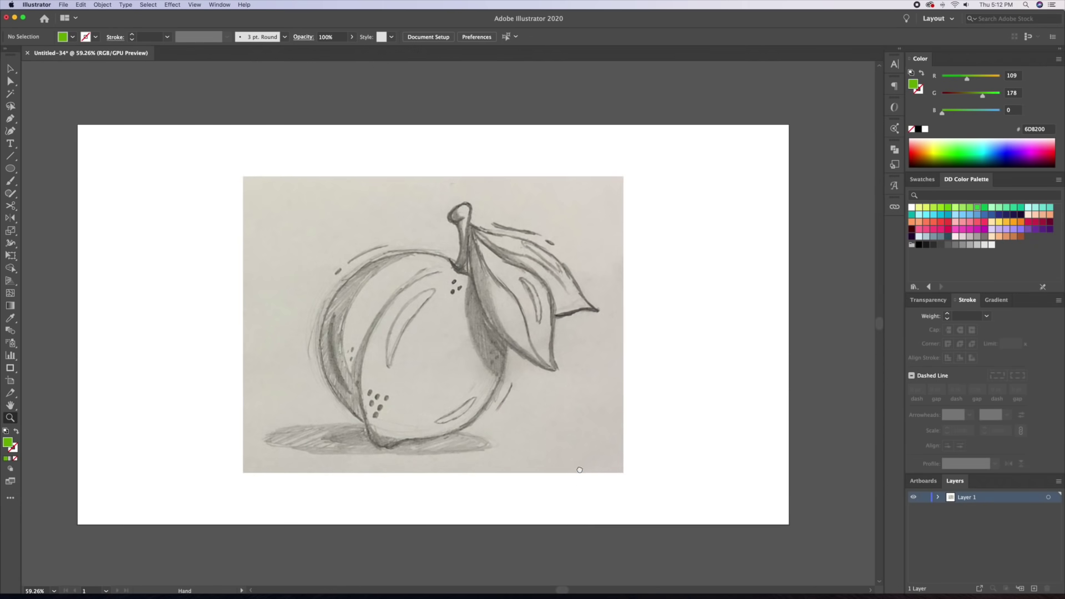
{"action": "key", "text": "v"}
{"action": "left_click", "coordinate": [450, 326]}
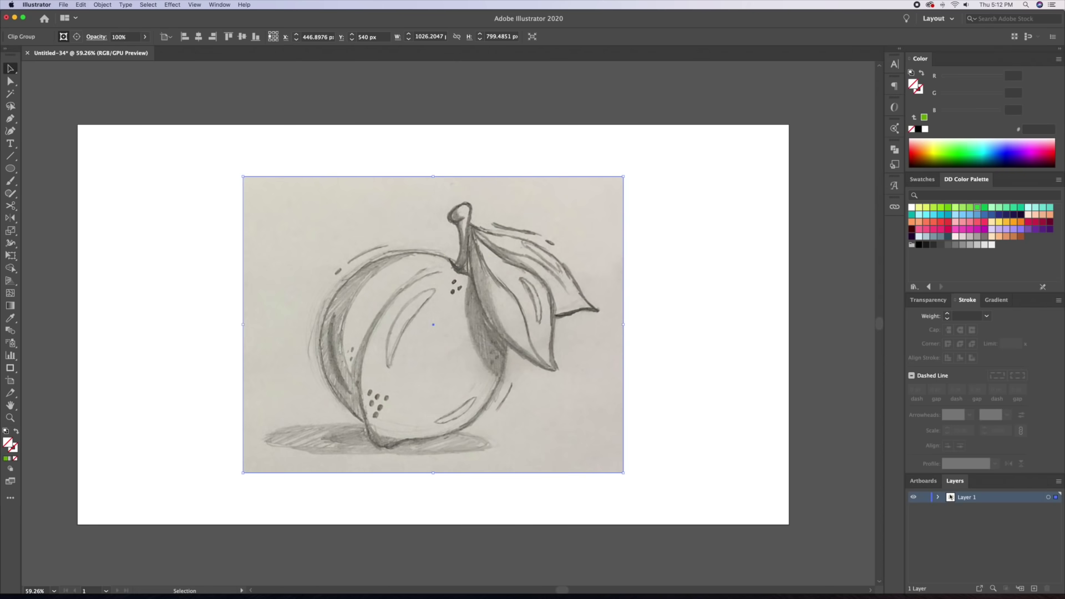
{"action": "double_click", "coordinate": [953, 498]}
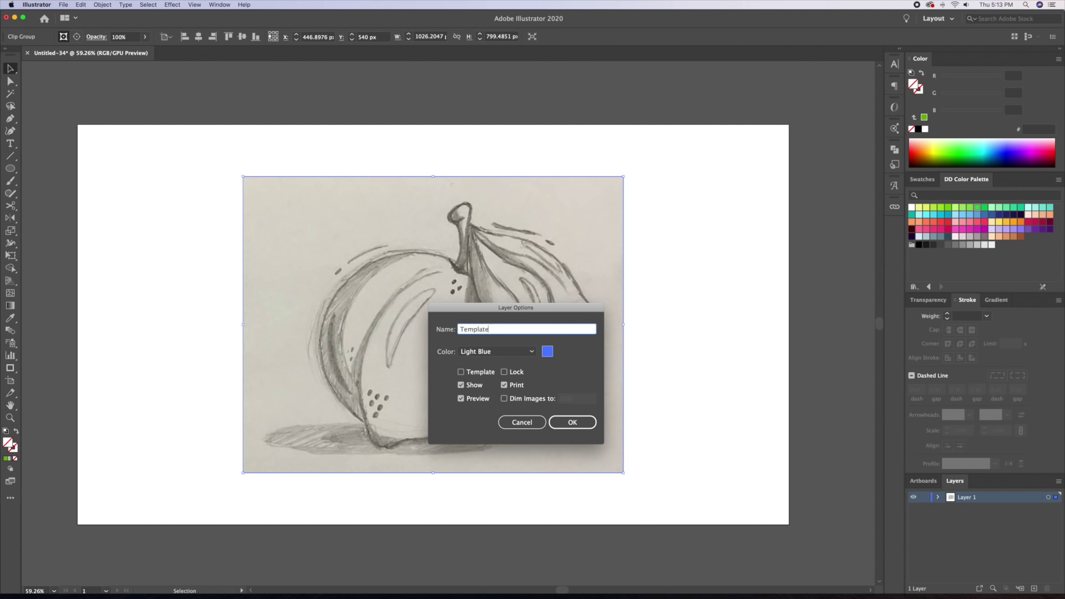
{"action": "left_click", "coordinate": [461, 372]}
{"action": "left_click", "coordinate": [570, 423]}
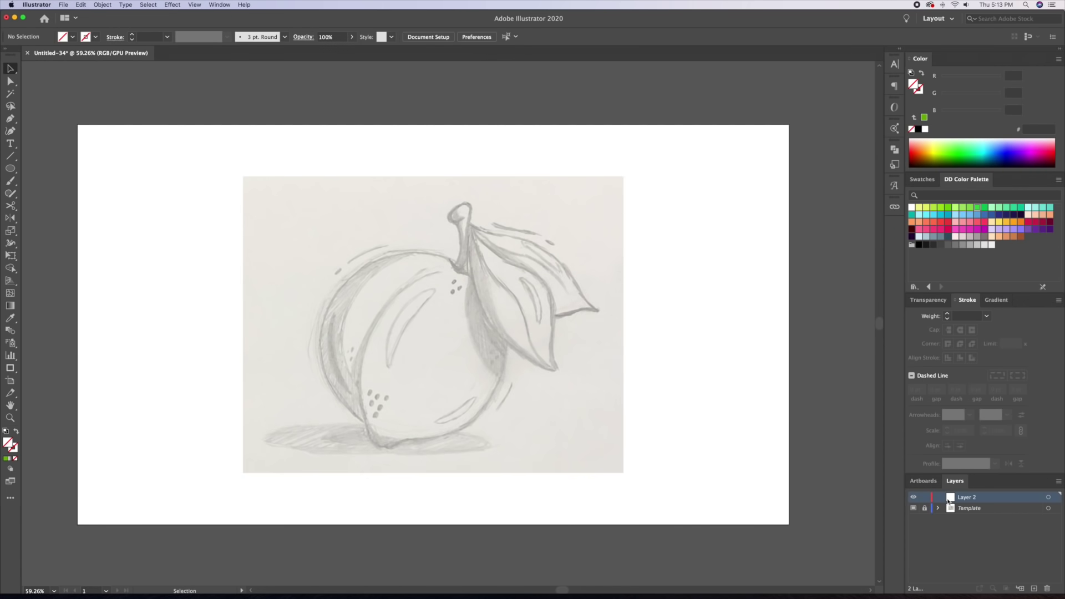
Rename the new empty layer above the template as Outline
{"action": "double_click", "coordinate": [951, 499]}
{"action": "type", "text": "Outline"}
{"action": "key", "text": "Return"}
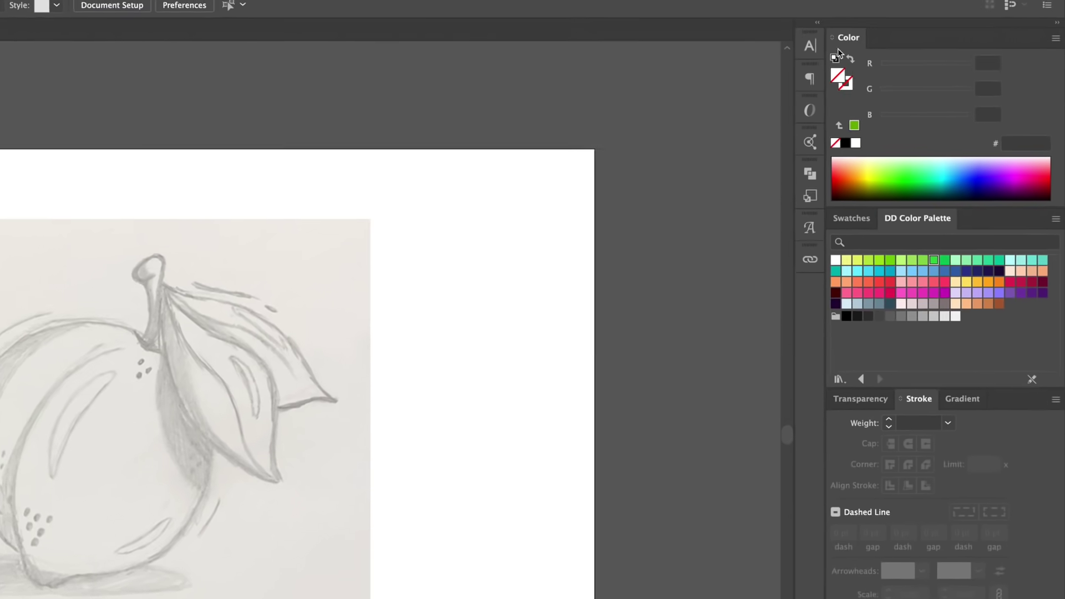
Set no fill and a dark red stroke (R=104 G=0 B=5) of 9 pt with round caps and corners
{"action": "left_click", "coordinate": [845, 87]}
{"action": "left_click", "coordinate": [845, 144]}
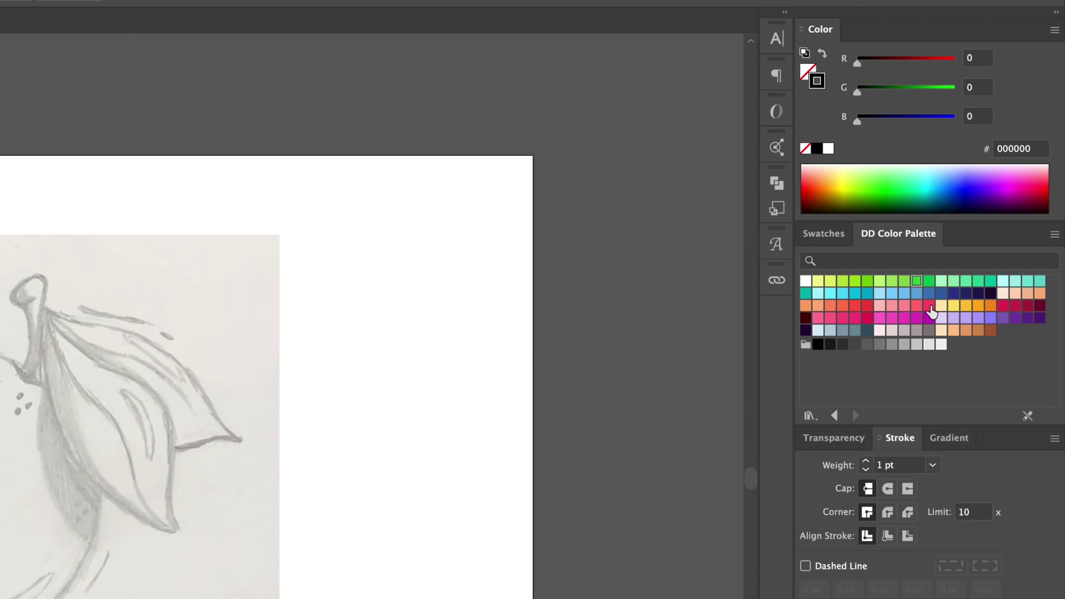
{"action": "left_click", "coordinate": [825, 234]}
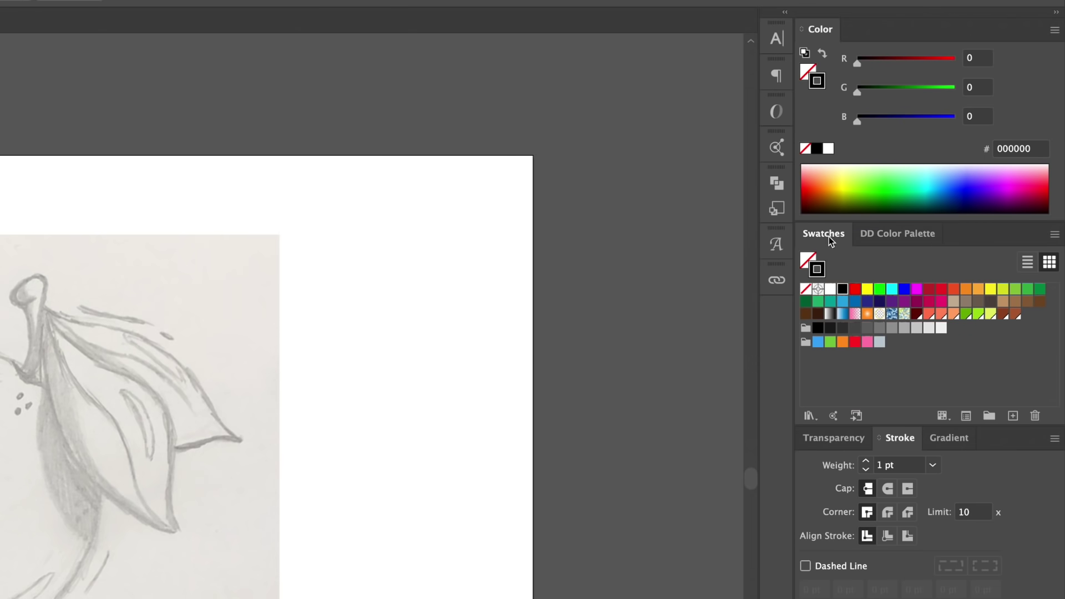
{"action": "left_click", "coordinate": [915, 315]}
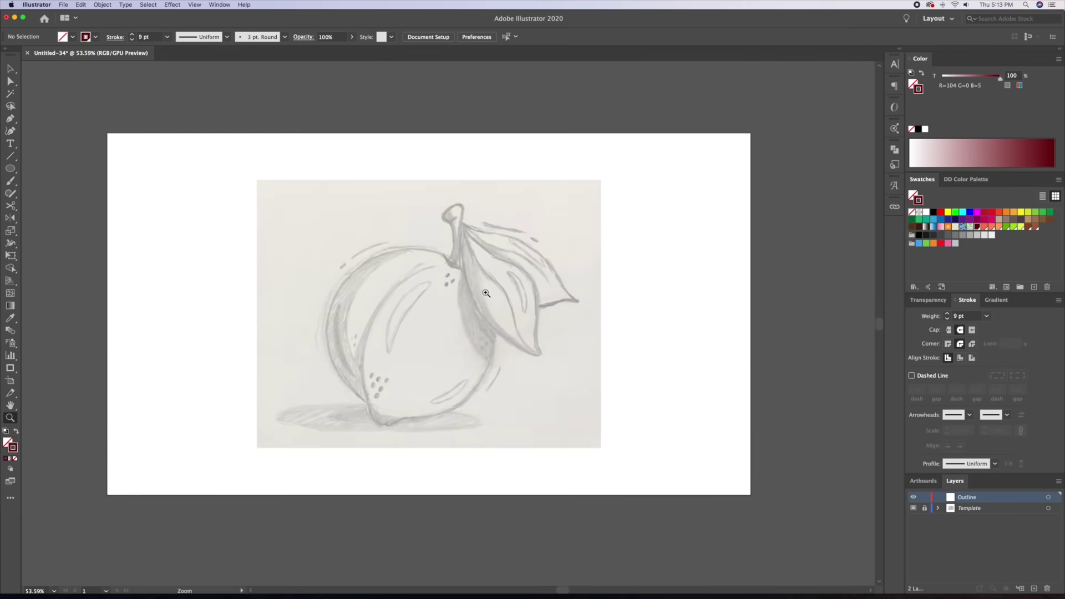
Trace the lower edge of the front leaf with the Pen tool, from the stem down to the leaf tip
{"action": "left_click_drag", "start_coordinate": [73, 422], "coordinate": [118, 401]}
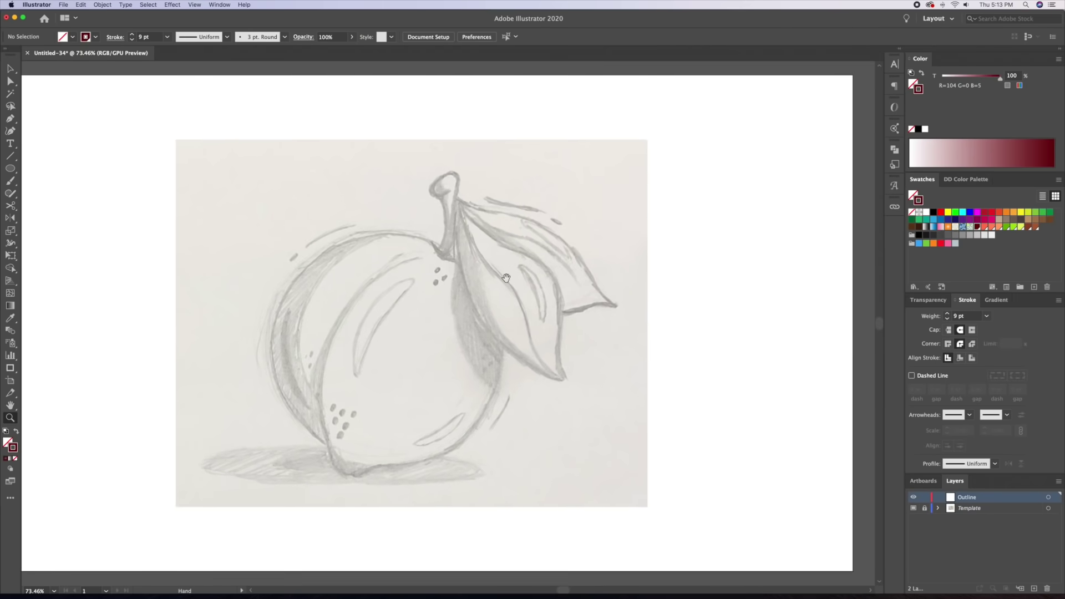
{"action": "left_click_drag", "start_coordinate": [506, 278], "coordinate": [516, 271]}
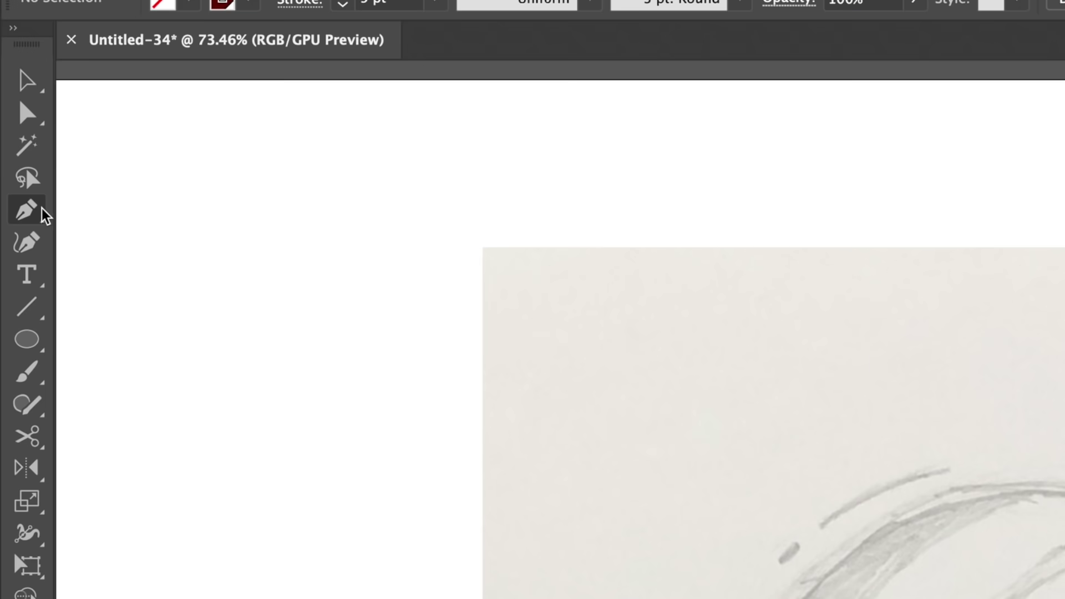
{"action": "left_click", "coordinate": [11, 120]}
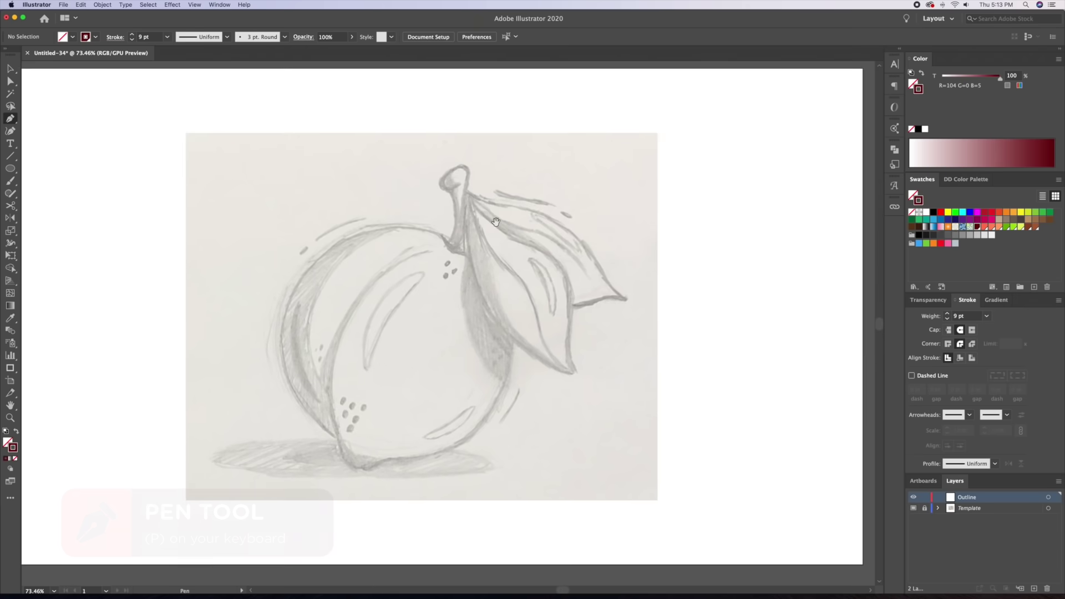
{"action": "left_click_drag", "start_coordinate": [492, 218], "coordinate": [391, 164]}
{"action": "left_click", "coordinate": [406, 208]}
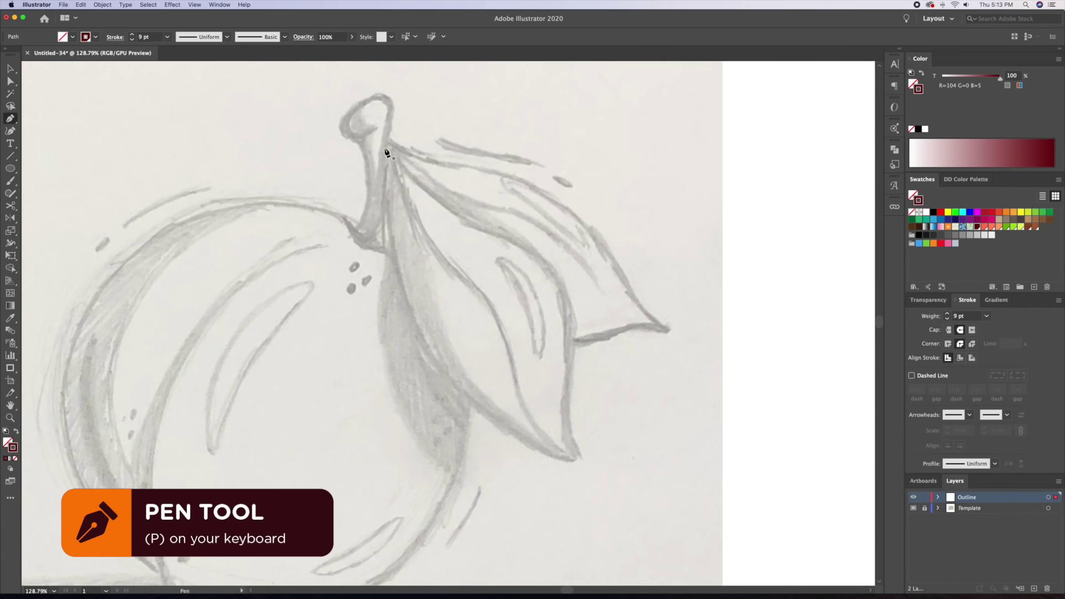
{"action": "left_click", "coordinate": [384, 148]}
{"action": "left_click_drag", "start_coordinate": [439, 368], "coordinate": [492, 440]}
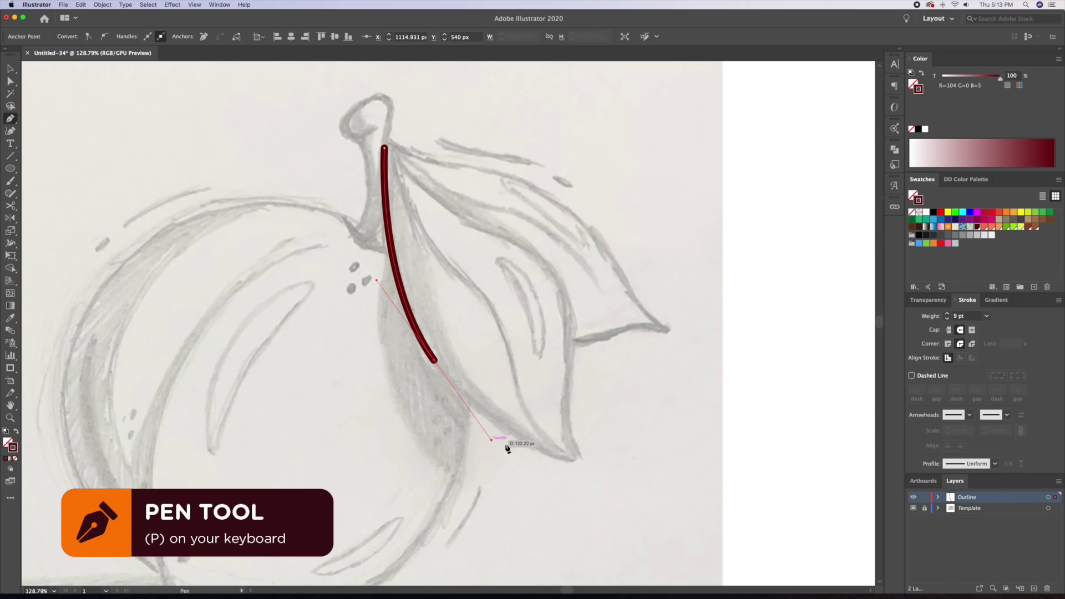
{"action": "left_click", "coordinate": [583, 465]}
Trace the front leaf's upper edge from the tip back to the stem and close the path
{"action": "left_click_drag", "start_coordinate": [567, 394], "coordinate": [571, 356]}
{"action": "left_click_drag", "start_coordinate": [550, 267], "coordinate": [521, 220]}
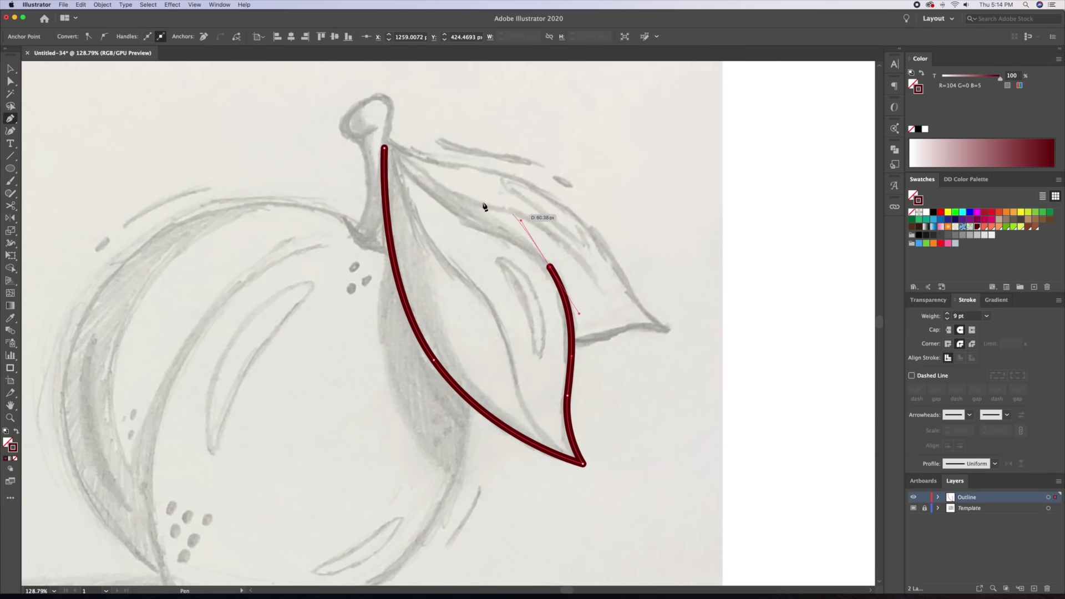
{"action": "left_click_drag", "start_coordinate": [446, 208], "coordinate": [404, 185]}
{"action": "left_click", "coordinate": [385, 148]}
{"action": "key", "text": "v"}
{"action": "left_click_drag", "start_coordinate": [538, 194], "coordinate": [436, 178]}
{"action": "left_click", "coordinate": [437, 179], "text": "super"}
Draw the back leaf as a closed Pen path starting at the stem, with its inner side overlapping the front leaf
{"action": "key", "text": "p"}
{"action": "left_click", "coordinate": [282, 132]}
{"action": "left_click_drag", "start_coordinate": [489, 214], "coordinate": [601, 335]}
{"action": "left_click", "coordinate": [567, 314], "text": "alt"}
{"action": "left_click_drag", "start_coordinate": [440, 294], "coordinate": [387, 242]}
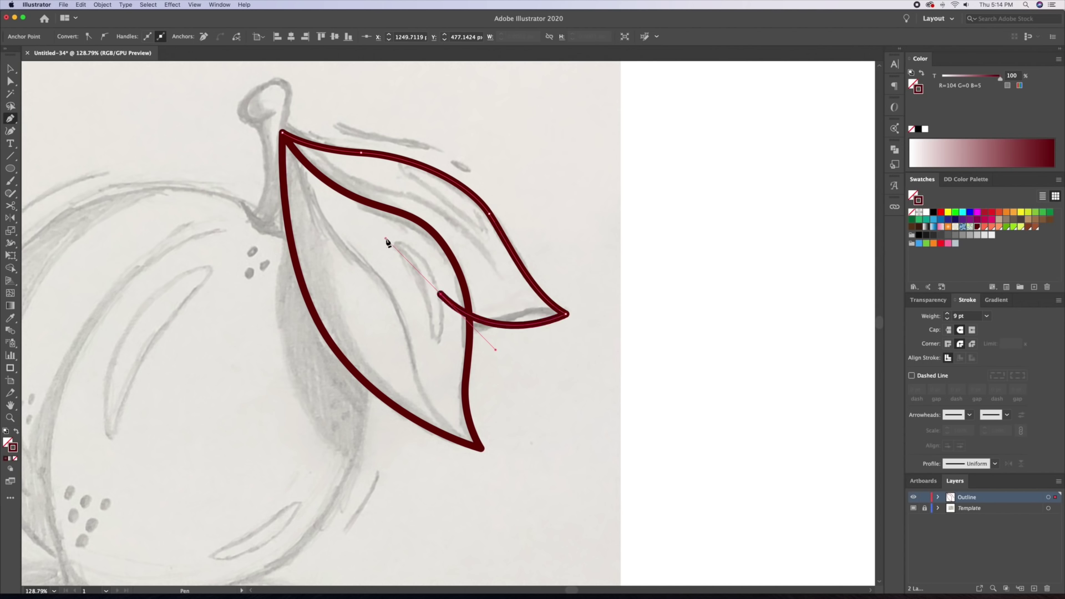
{"action": "left_click", "coordinate": [441, 294]}
{"action": "left_click", "coordinate": [304, 187]}
{"action": "left_click", "coordinate": [282, 133]}
{"action": "key", "text": "super+shift+a"}
Split the two overlapping leaves with the Shape Builder tool and delete the back leaf's portion lying over the front leaf
{"action": "key", "text": "v"}
{"action": "left_click_drag", "start_coordinate": [434, 170], "coordinate": [379, 267]}
{"action": "key", "text": "super+z"}
{"action": "left_click", "coordinate": [519, 181]}
{"action": "left_click", "coordinate": [390, 256]}
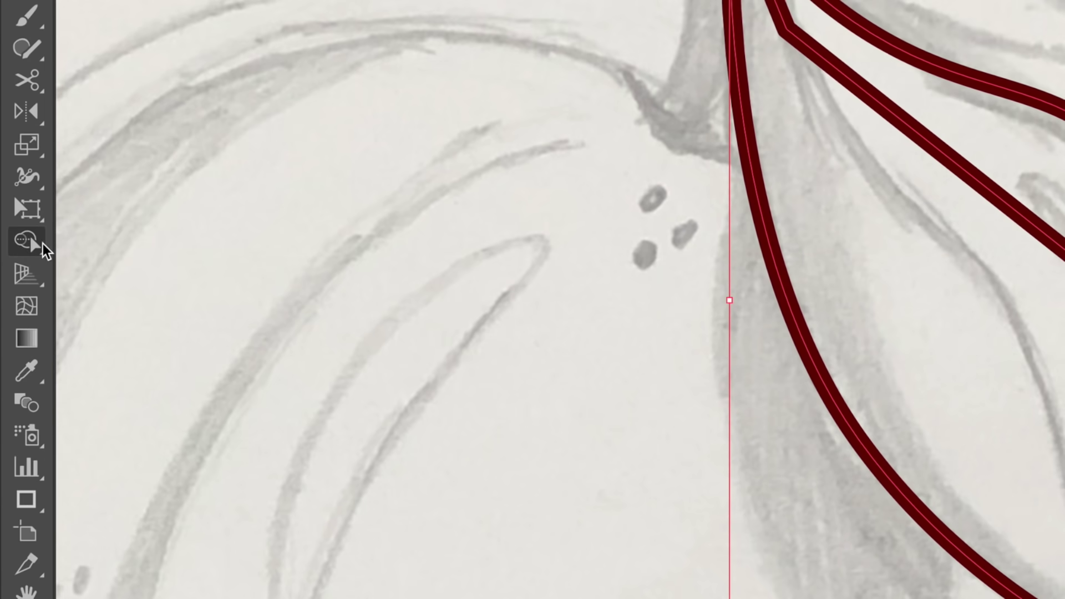
{"action": "left_click", "coordinate": [36, 240]}
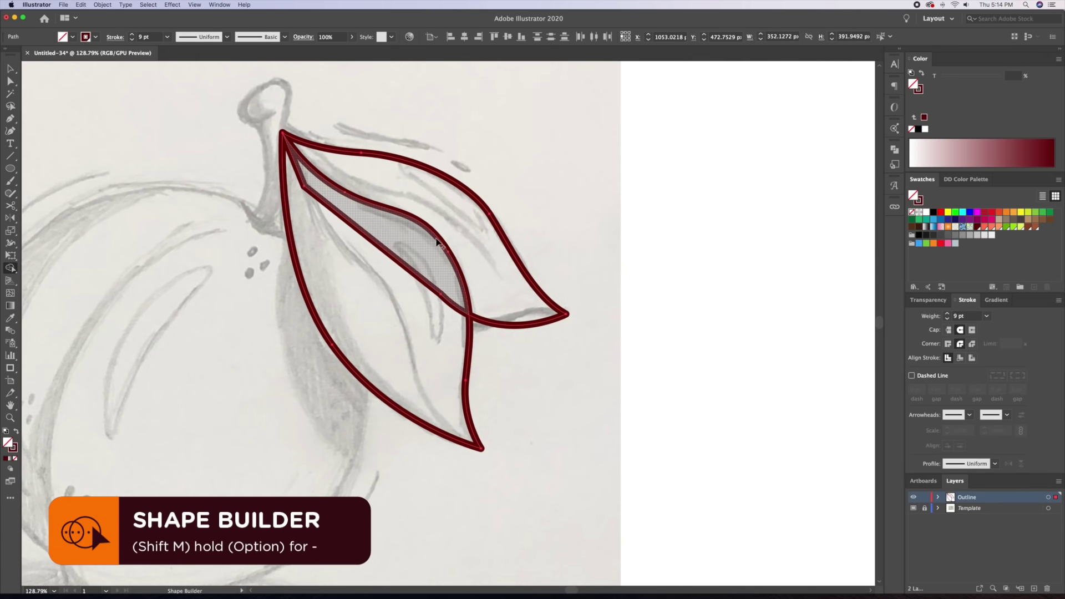
{"action": "left_click", "coordinate": [480, 239]}
{"action": "key", "text": "v"}
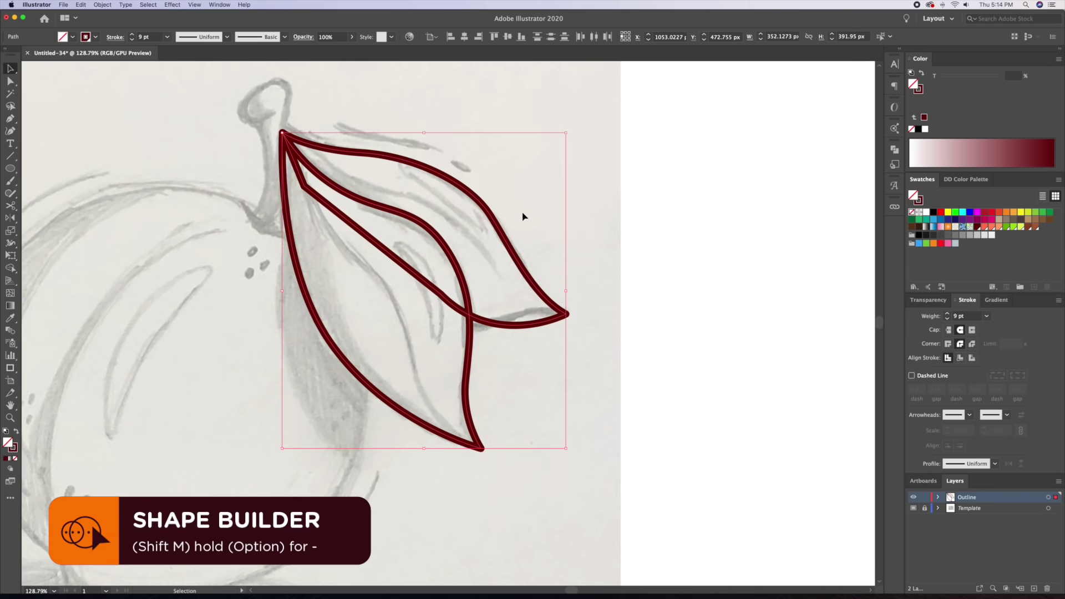
{"action": "left_click", "coordinate": [522, 216]}
{"action": "left_click_drag", "start_coordinate": [420, 285], "coordinate": [392, 300]}
{"action": "key", "text": "Delete"}
{"action": "left_click_drag", "start_coordinate": [515, 246], "coordinate": [597, 215]}
{"action": "left_click", "coordinate": [534, 361]}
{"action": "key", "text": "super+z"}
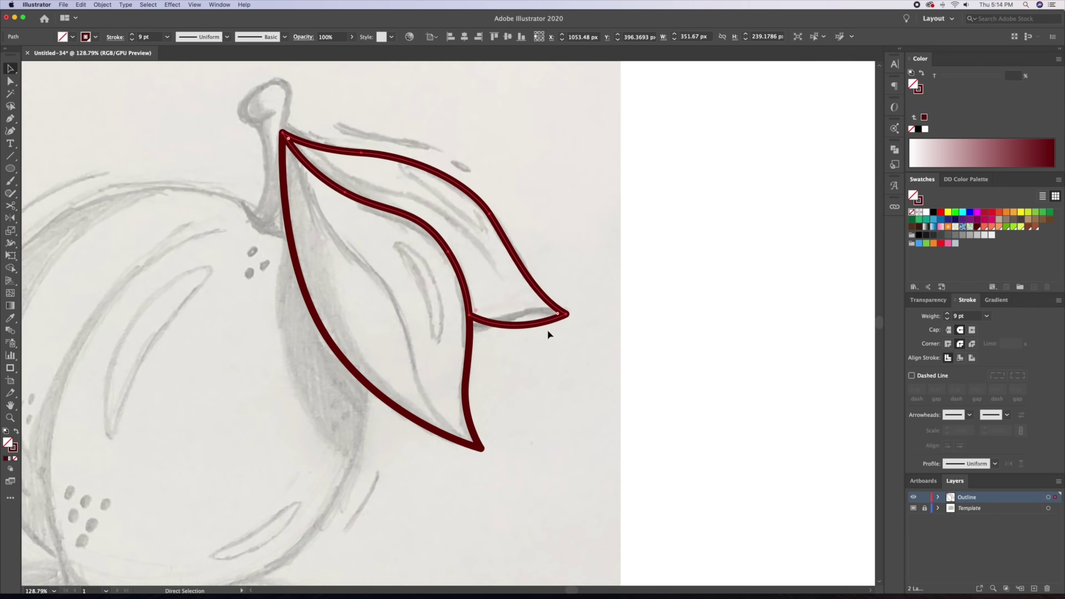
{"action": "left_click_drag", "start_coordinate": [557, 330], "coordinate": [527, 354]}
{"action": "left_click", "coordinate": [553, 343]}
Draw a circle about 492 px in diameter over the fruit body, matching the sketch's left contour
{"action": "left_click_drag", "start_coordinate": [516, 275], "coordinate": [514, 296]}
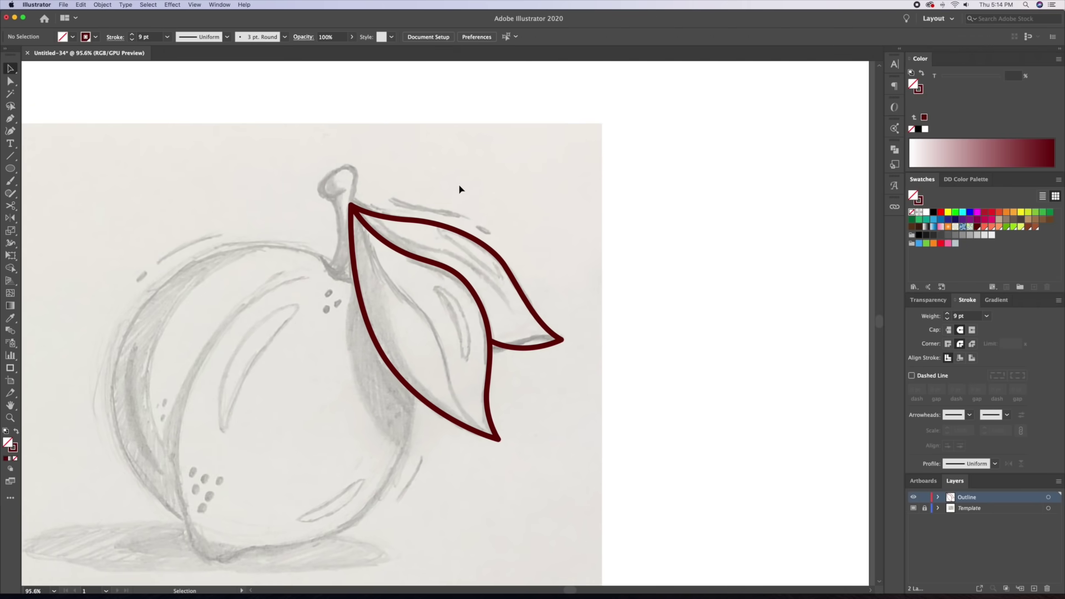
{"action": "left_click_drag", "start_coordinate": [269, 334], "coordinate": [408, 268]}
{"action": "left_click_drag", "start_coordinate": [407, 267], "coordinate": [412, 269]}
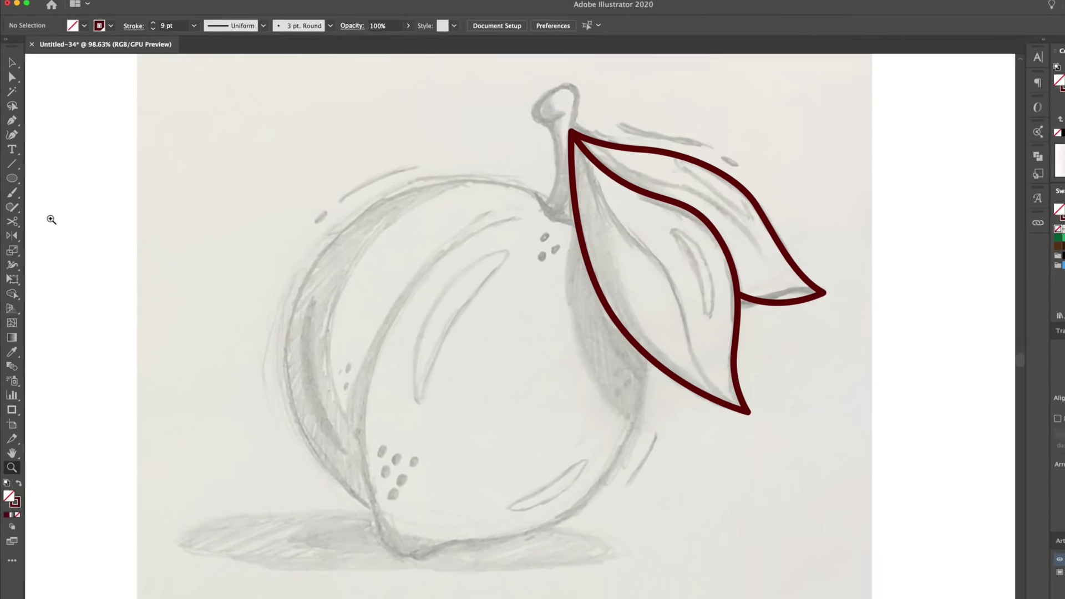
{"action": "left_click", "coordinate": [11, 170]}
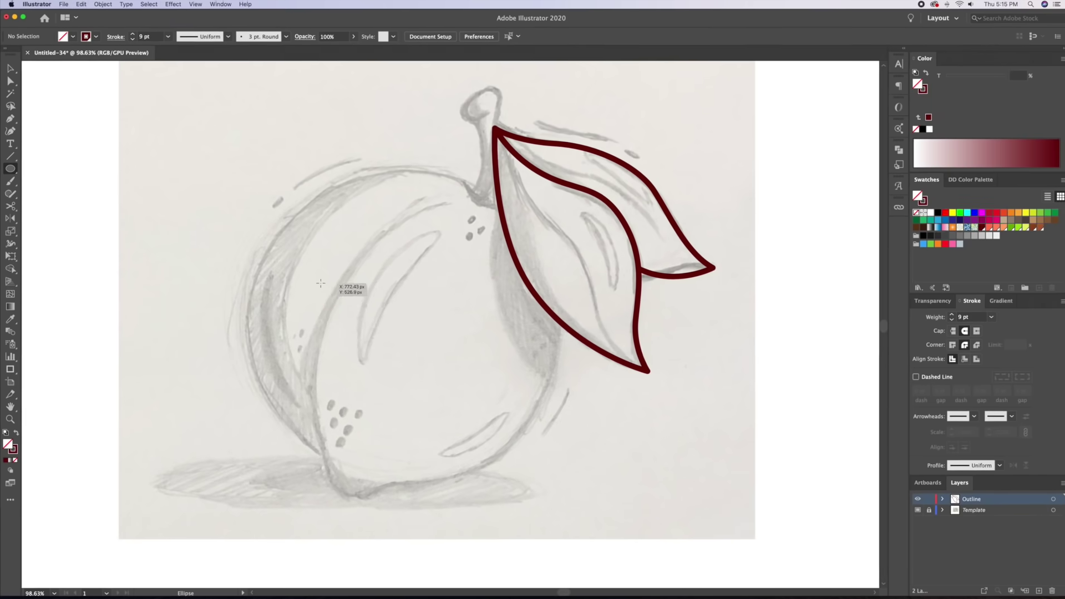
{"action": "left_click_drag", "start_coordinate": [905, 598], "coordinate": [1064, 598]}
{"action": "mouse_move", "coordinate": [556, 468]}
{"action": "left_mouse_down"}
{"action": "mouse_move", "coordinate": [505, 420]}
{"action": "mouse_move", "coordinate": [529, 413]}
{"action": "mouse_move", "coordinate": [552, 438]}
{"action": "left_mouse_up"}
{"action": "key", "text": "v"}
{"action": "left_click", "coordinate": [321, 430]}
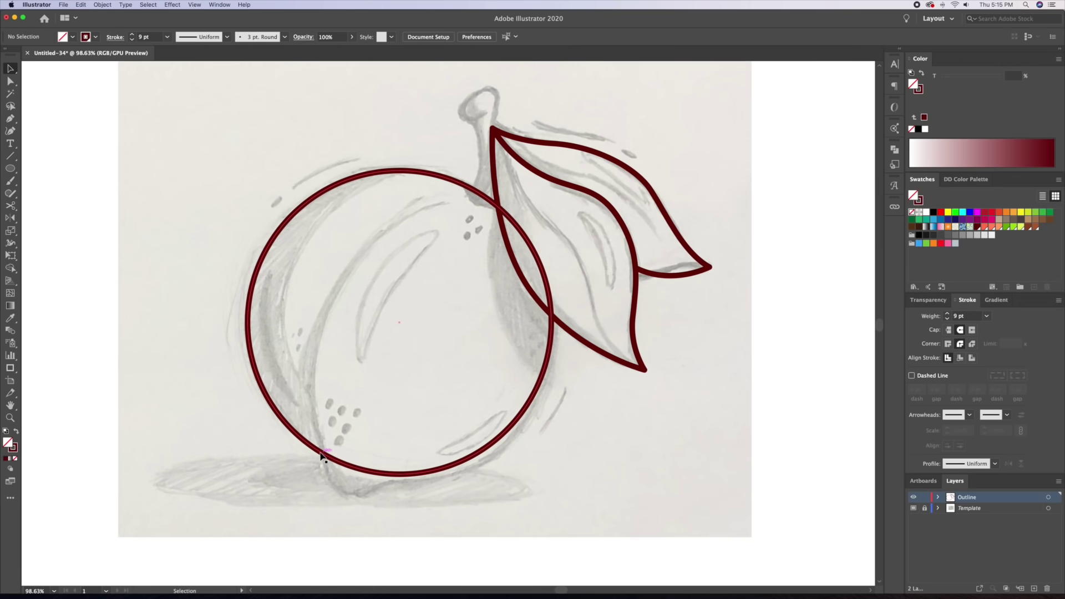
Add anchor points to the circle where it meets the fruit's lower crease and the base of the stem
{"action": "scroll", "coordinate": [321, 474], "scroll_direction": "up", "scroll_amount": 5}
{"action": "left_click", "coordinate": [330, 443]}
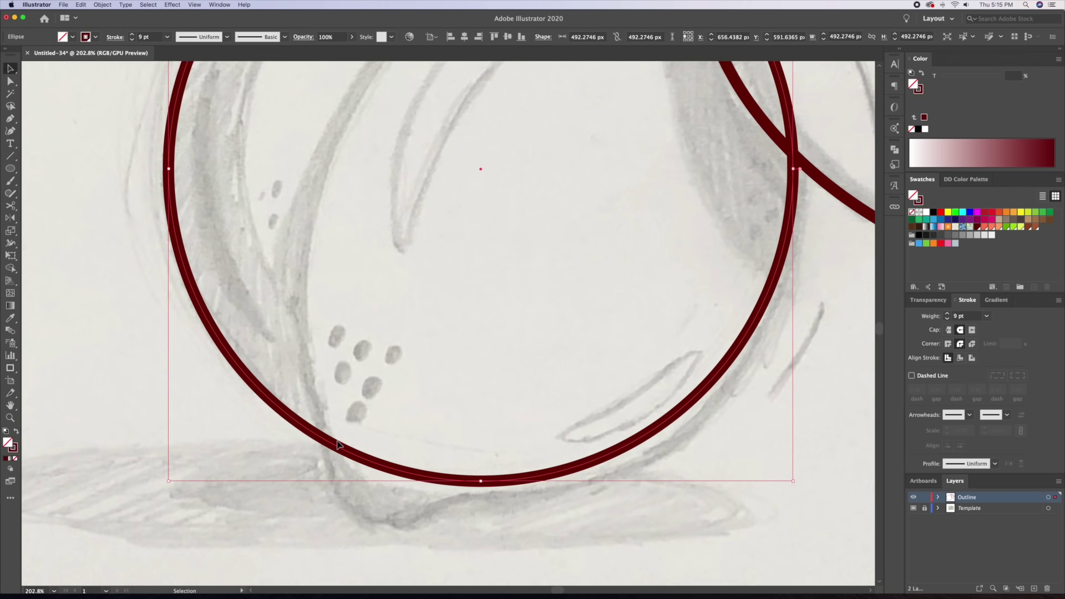
{"action": "left_click", "coordinate": [10, 120]}
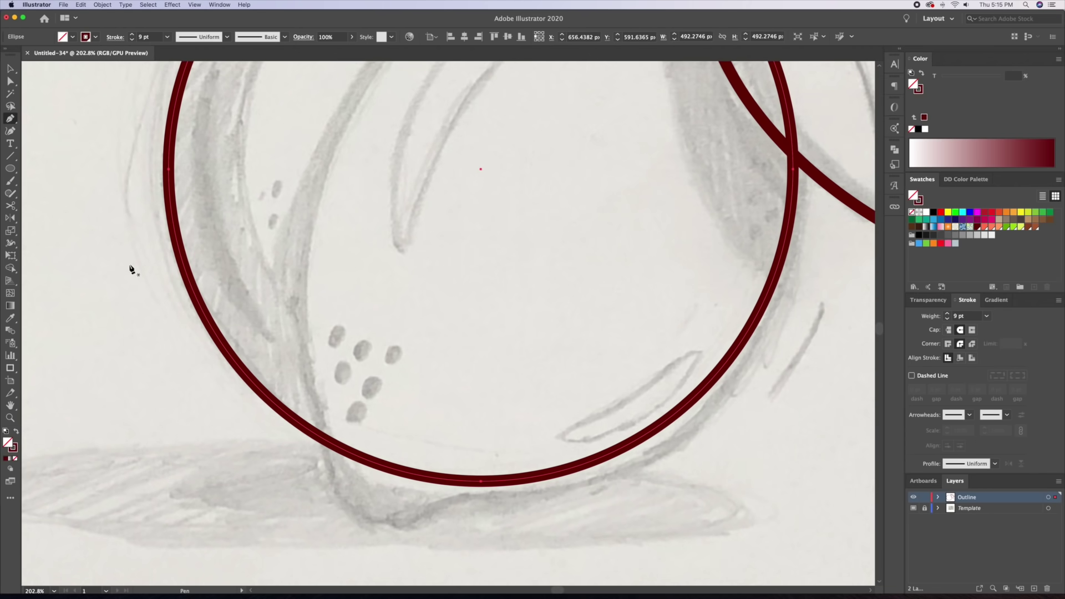
{"action": "left_click", "coordinate": [352, 454]}
{"action": "left_click_drag", "start_coordinate": [388, 206], "coordinate": [328, 451]}
{"action": "left_click_drag", "start_coordinate": [370, 253], "coordinate": [326, 314]}
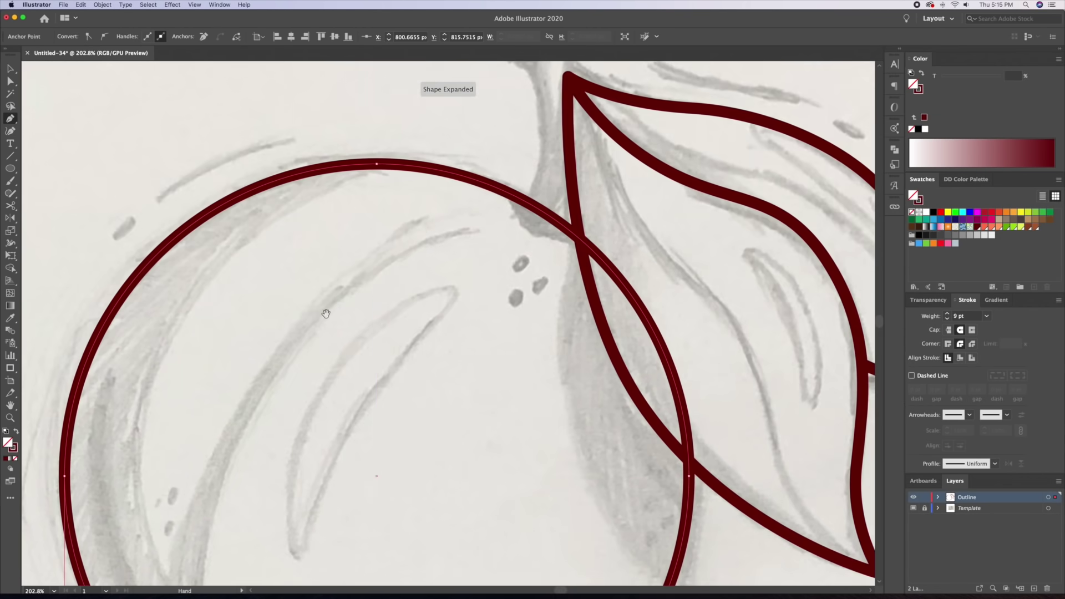
{"action": "left_click", "coordinate": [516, 198]}
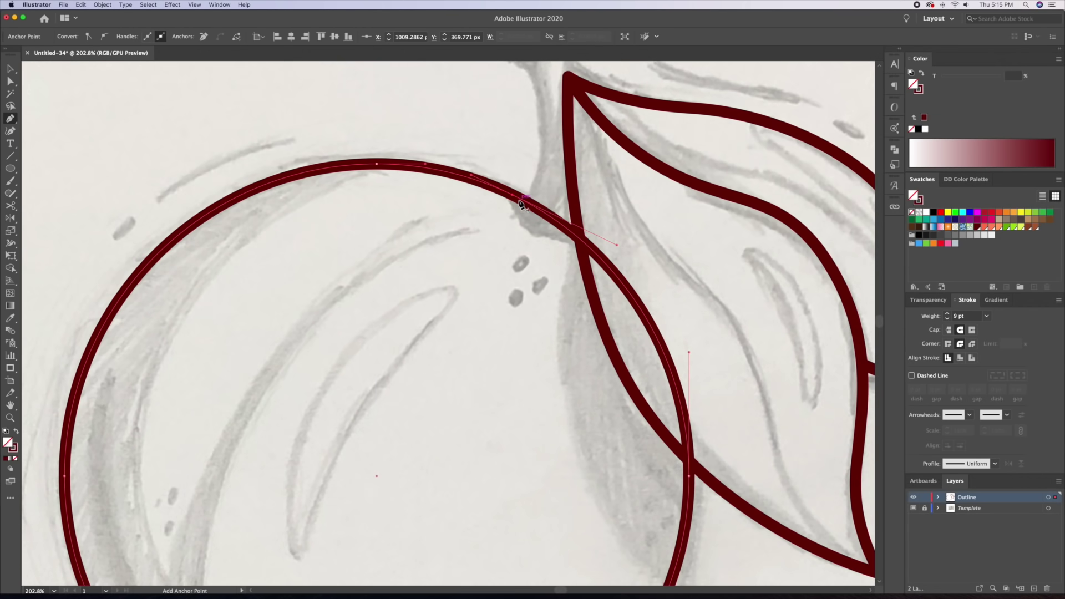
{"action": "left_click_drag", "start_coordinate": [491, 268], "coordinate": [411, 250]}
Delete the circle's right and bottom anchor points, leaving an open arc for the fruit's left side
{"action": "key", "text": "v"}
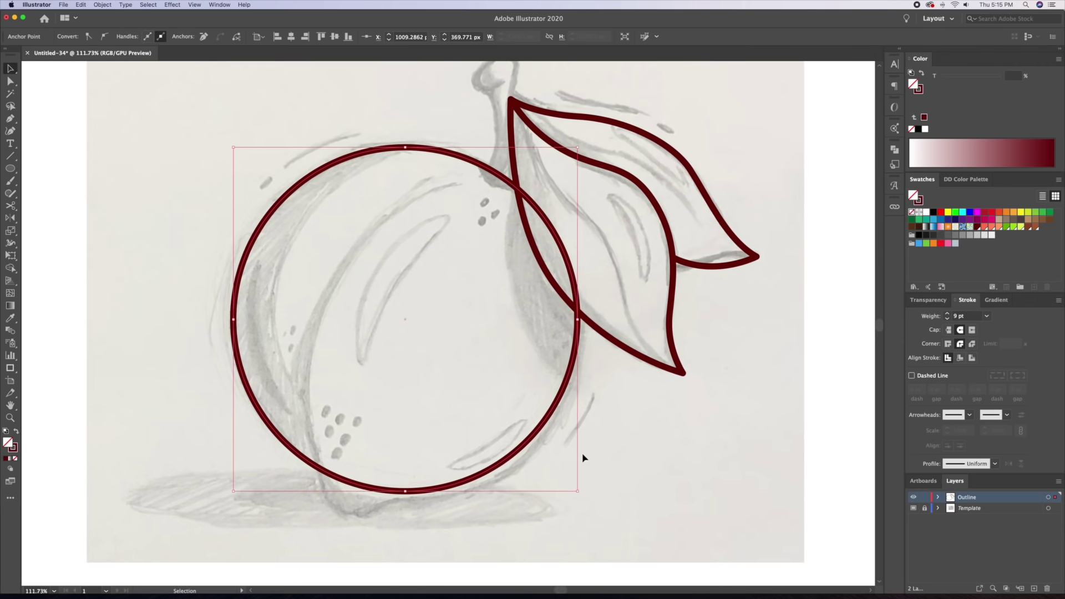
{"action": "left_click", "coordinate": [582, 457]}
{"action": "key", "text": "a"}
{"action": "left_click", "coordinate": [557, 408]}
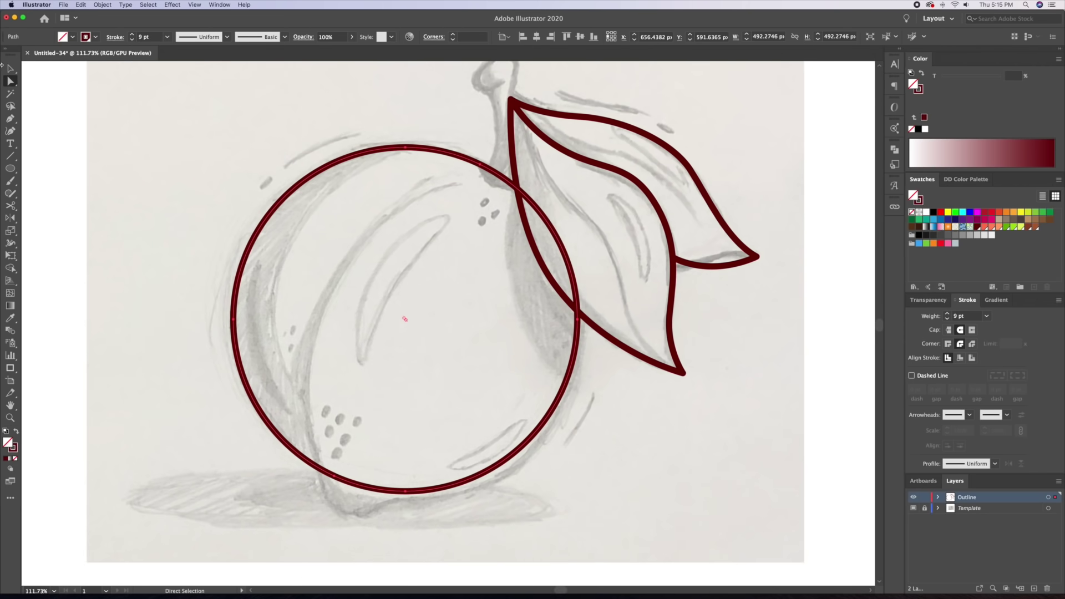
{"action": "left_click", "coordinate": [579, 321]}
{"action": "key", "text": "Delete"}
{"action": "left_click", "coordinate": [406, 492]}
{"action": "key", "text": "Delete"}
{"action": "key", "text": "v"}
{"action": "left_click", "coordinate": [478, 367]}
Draw a second circle about 488 px in diameter for the fruit's right side and add anchor points near the bottom crease and stem
{"action": "left_click_drag", "start_coordinate": [491, 374], "coordinate": [469, 349]}
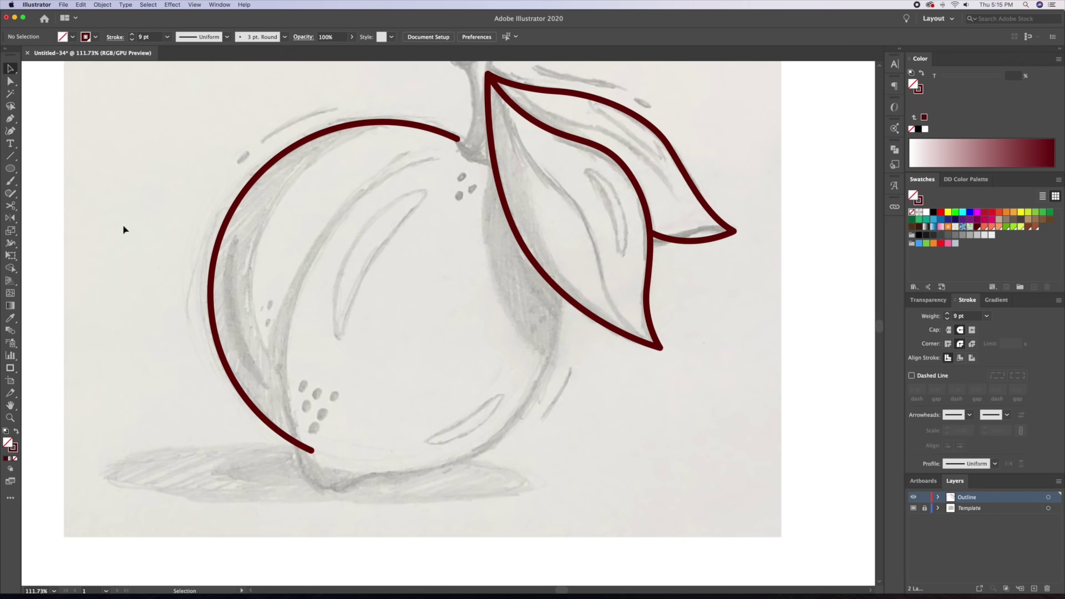
{"action": "left_click_drag", "start_coordinate": [402, 312], "coordinate": [512, 472]}
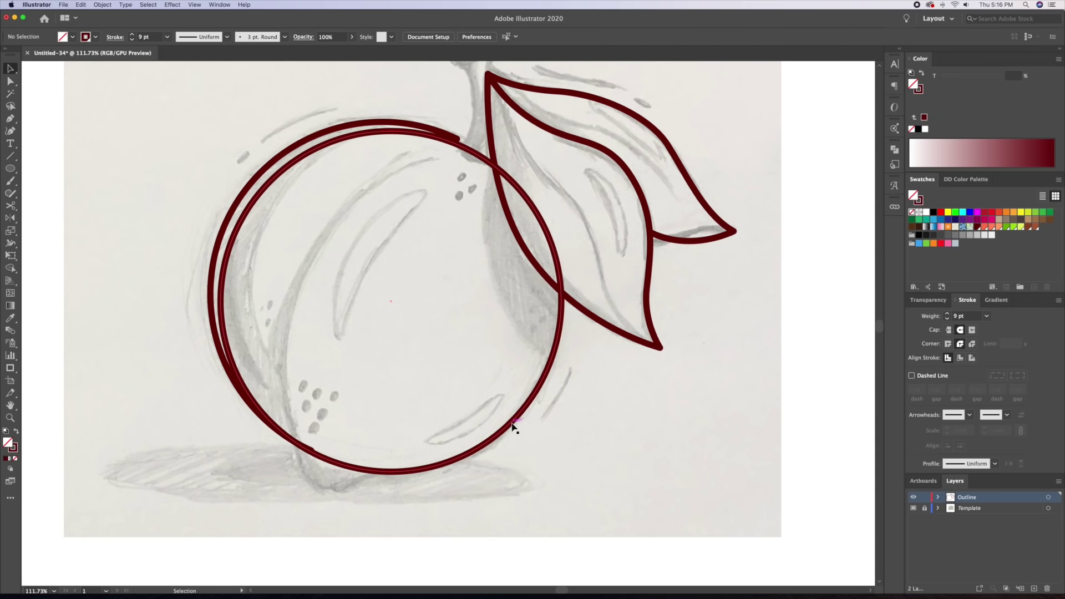
{"action": "key", "text": "p"}
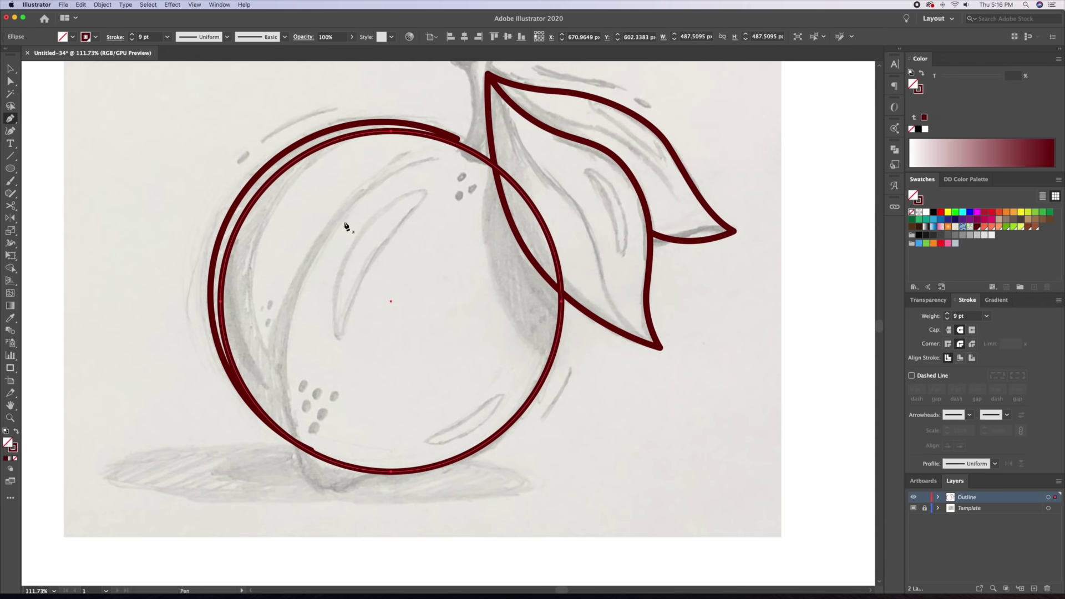
{"action": "left_click", "coordinate": [377, 473]}
Delete the second circle's top and left anchor points, leaving an open arc along the fruit's right side
{"action": "key", "text": "a"}
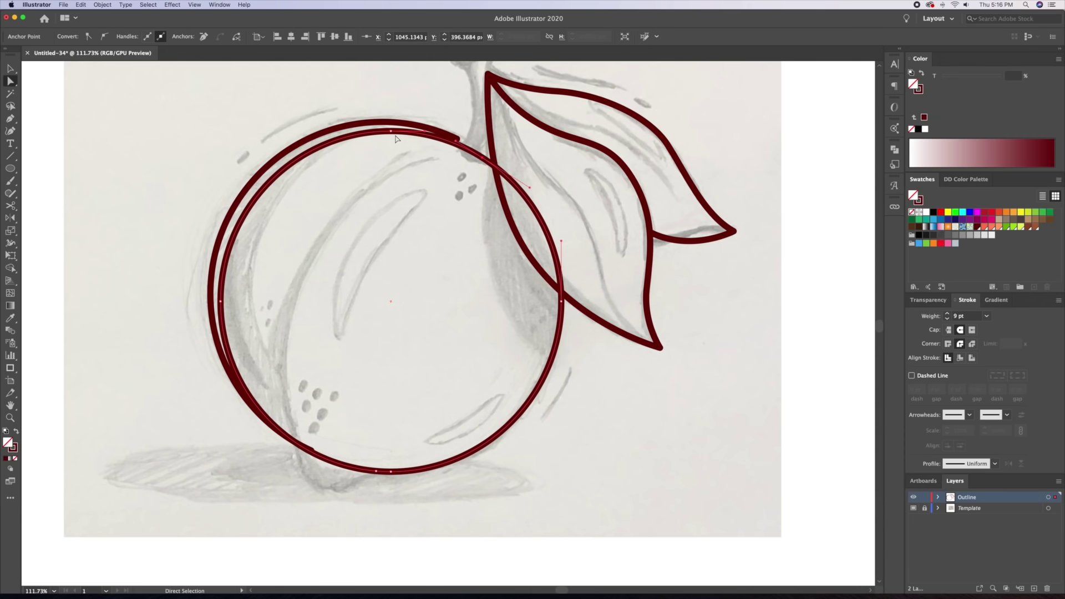
{"action": "left_click", "coordinate": [390, 132]}
{"action": "key", "text": "Delete"}
{"action": "left_click", "coordinate": [221, 302]}
{"action": "key", "text": "Delete"}
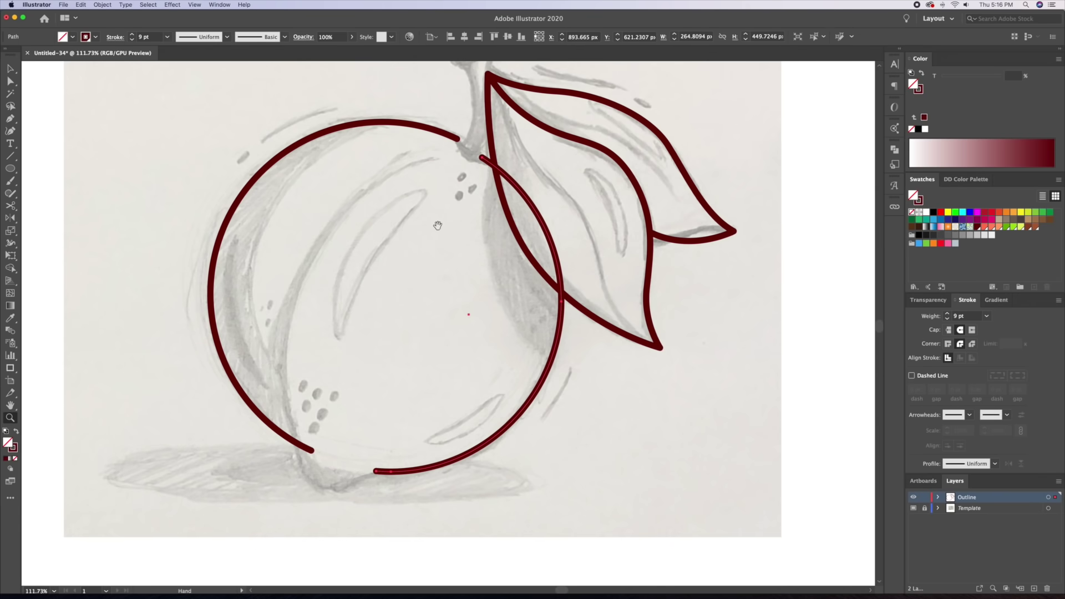
{"action": "left_click_drag", "start_coordinate": [437, 225], "coordinate": [402, 220]}
{"action": "key", "text": "v"}
{"action": "left_click", "coordinate": [400, 222]}
Use the Shape Builder to remove the part of the fruit's right arc that crosses the front leaf
{"action": "left_click", "coordinate": [482, 235]}
{"action": "left_click", "coordinate": [503, 214], "text": "shift"}
{"action": "key", "text": "z"}
{"action": "left_click_drag", "start_coordinate": [503, 214], "coordinate": [476, 288]}
{"action": "key", "text": "v"}
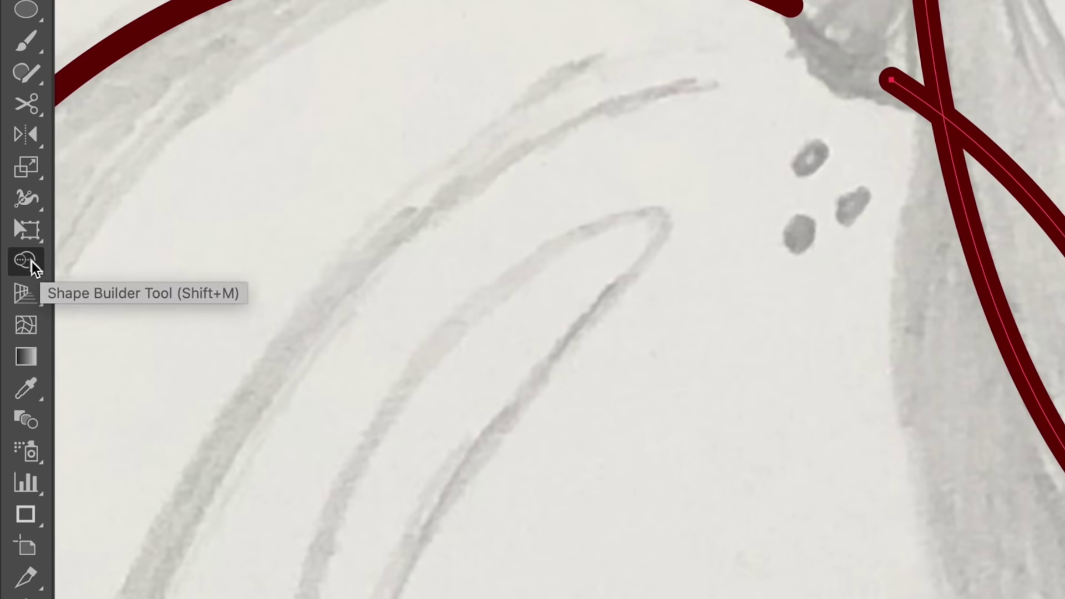
{"action": "left_click", "coordinate": [10, 268]}
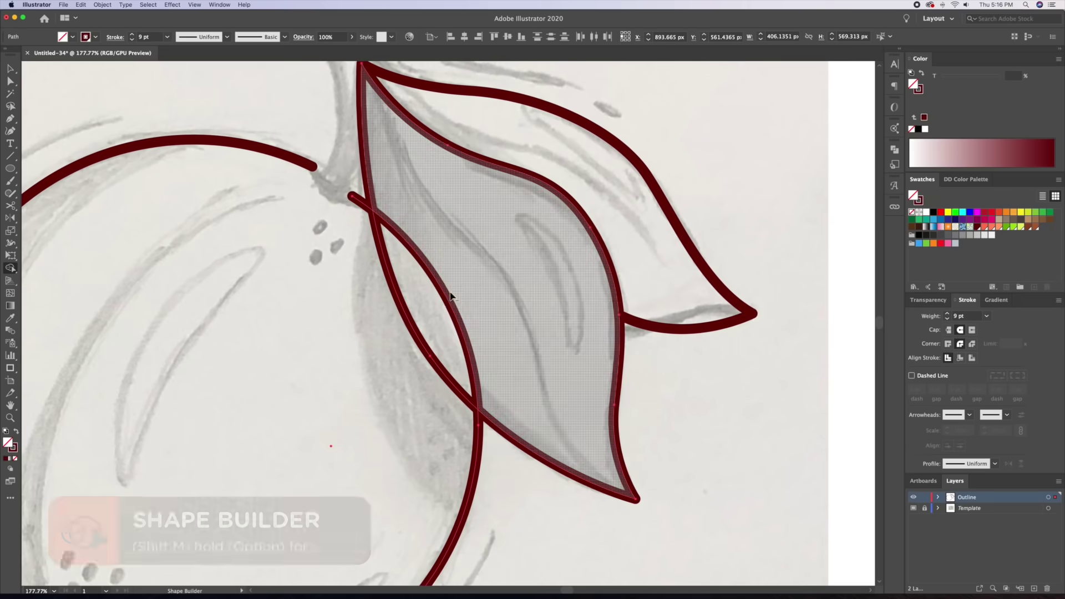
{"action": "left_click", "coordinate": [447, 301]}
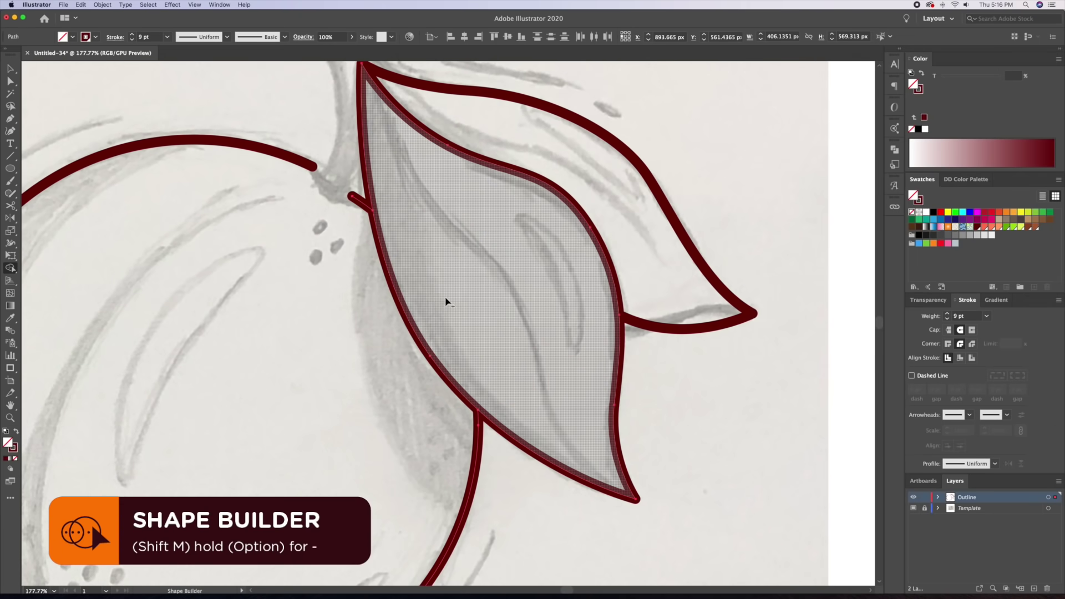
Draw a three-point Pen path at the stem base linking the left arc's upper end to the right arc's remaining stub
{"action": "key", "text": "v"}
{"action": "left_click", "coordinate": [324, 290]}
{"action": "left_click_drag", "start_coordinate": [348, 291], "coordinate": [386, 301]}
{"action": "left_click_drag", "start_coordinate": [457, 287], "coordinate": [424, 221]}
{"action": "left_click_drag", "start_coordinate": [391, 167], "coordinate": [434, 199]}
{"action": "key", "text": "p"}
{"action": "left_click", "coordinate": [385, 192]}
{"action": "left_click", "coordinate": [403, 240]}
{"action": "left_click", "coordinate": [450, 240]}
{"action": "key", "text": "v"}
{"action": "left_click", "coordinate": [410, 193]}
Round the three corners of the stem-base connection so the fruit's top edge dips smoothly below the stem
{"action": "key", "text": "a"}
{"action": "left_click", "coordinate": [385, 192]}
{"action": "left_click_drag", "start_coordinate": [377, 204], "coordinate": [318, 250]}
{"action": "left_click", "coordinate": [449, 240]}
{"action": "left_click_drag", "start_coordinate": [446, 254], "coordinate": [426, 339]}
{"action": "left_click", "coordinate": [403, 240]}
{"action": "left_click_drag", "start_coordinate": [411, 229], "coordinate": [429, 206]}
{"action": "left_click", "coordinate": [410, 133]}
Extend the right arc with straight Pen segments around the fruit's bottom bump and up to the sketched crease's upper end
{"action": "key", "text": "z"}
{"action": "left_click_drag", "start_coordinate": [405, 105], "coordinate": [302, 135]}
{"action": "left_click_drag", "start_coordinate": [271, 499], "coordinate": [331, 382]}
{"action": "left_click_drag", "start_coordinate": [330, 391], "coordinate": [372, 394]}
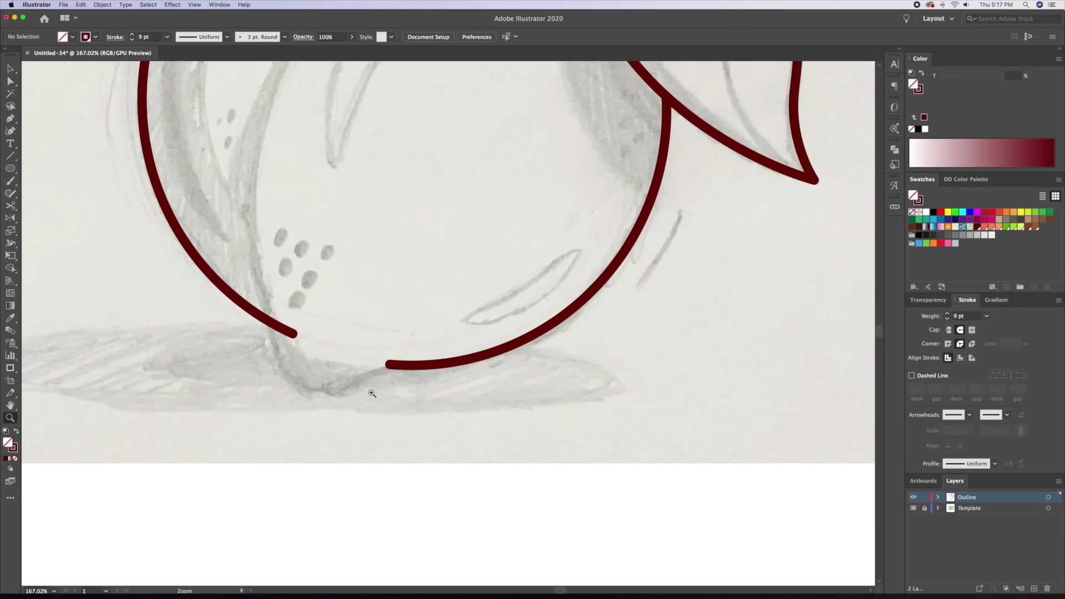
{"action": "key", "text": "p"}
{"action": "left_click", "coordinate": [389, 365]}
{"action": "left_click", "coordinate": [333, 390]}
{"action": "left_click", "coordinate": [279, 363]}
{"action": "scroll", "coordinate": [280, 368], "scroll_direction": "up", "scroll_amount": 5}
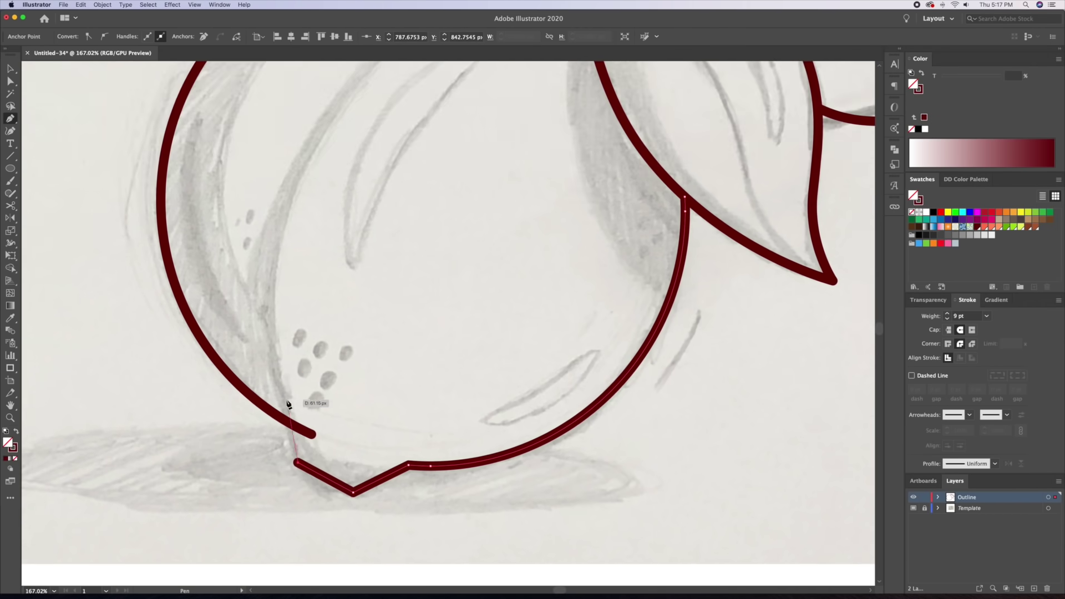
{"action": "key", "text": "z"}
{"action": "left_click", "coordinate": [286, 409], "text": "alt"}
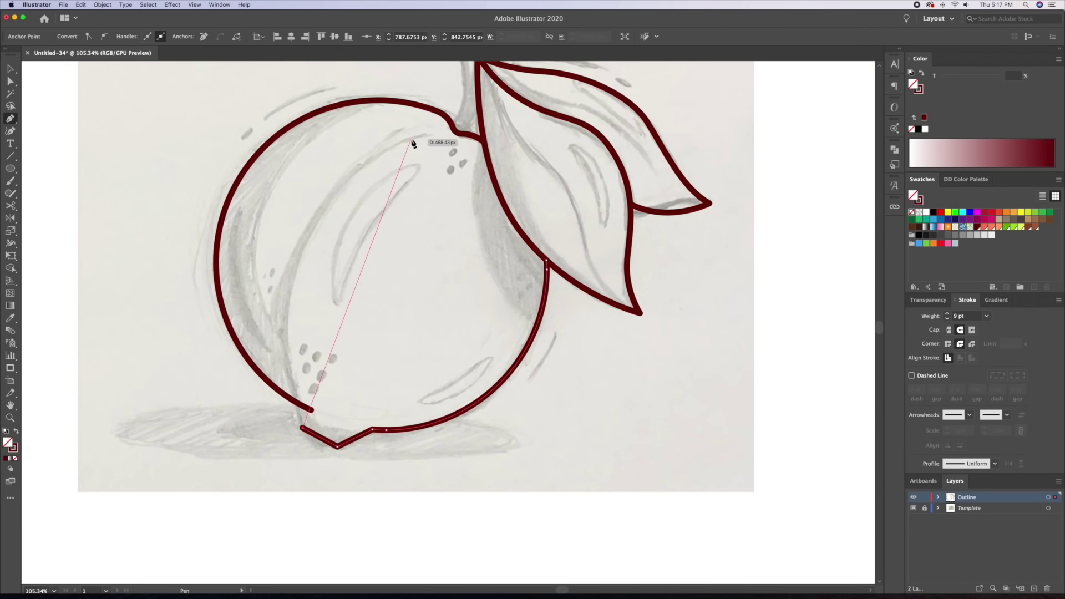
{"action": "left_click", "coordinate": [411, 138]}
{"action": "key", "text": "v"}
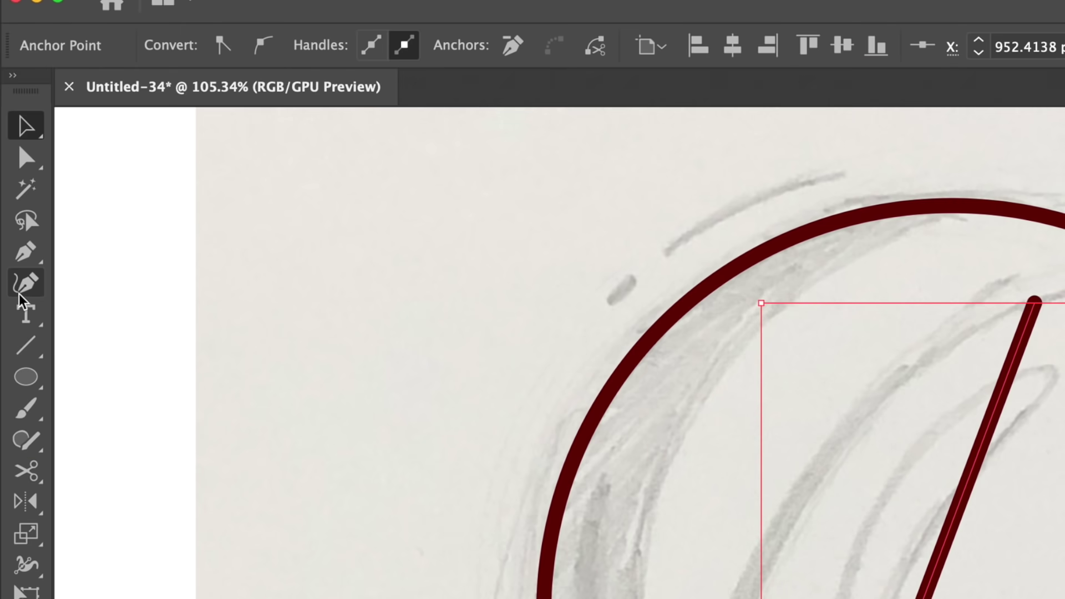
Bend the long crease segment and the lower-left segment of the bottom bump along the sketch with the Curvature tool
{"action": "left_click", "coordinate": [11, 132]}
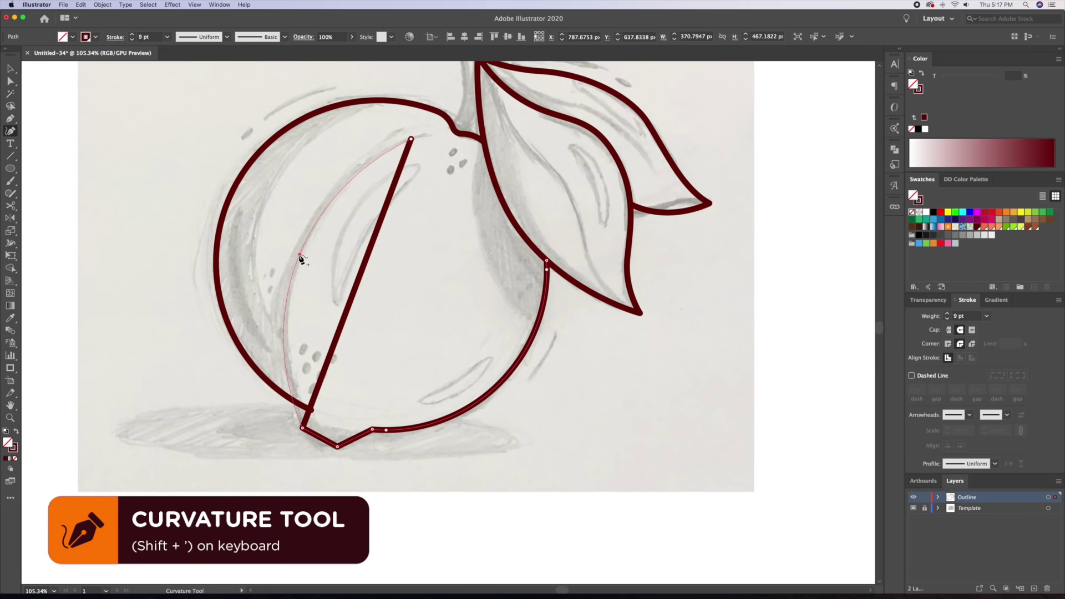
{"action": "left_click", "coordinate": [299, 256]}
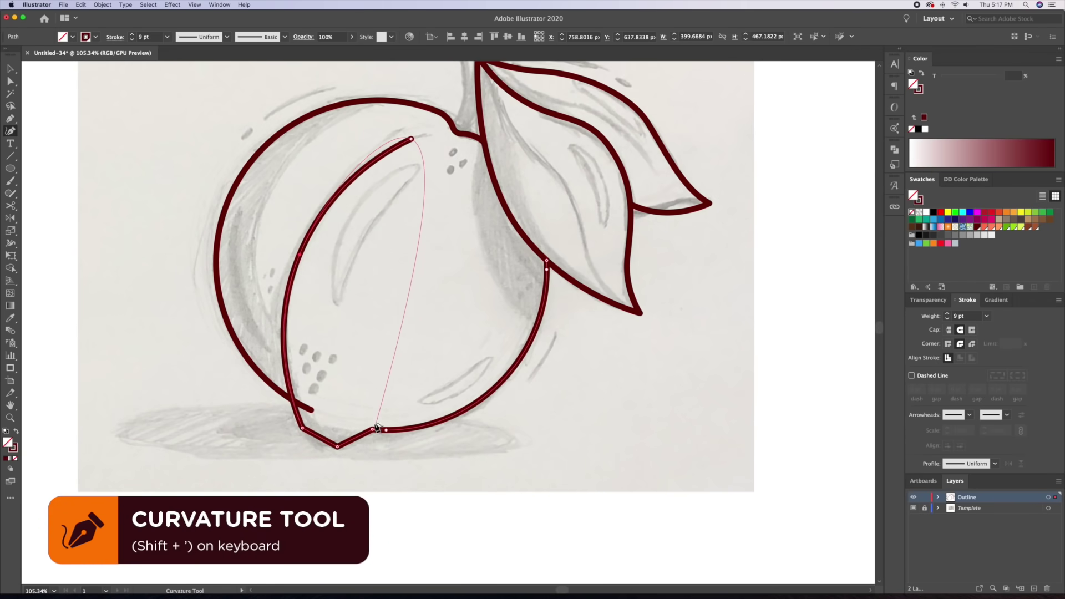
{"action": "scroll", "coordinate": [326, 460], "scroll_direction": "up", "scroll_amount": 5}
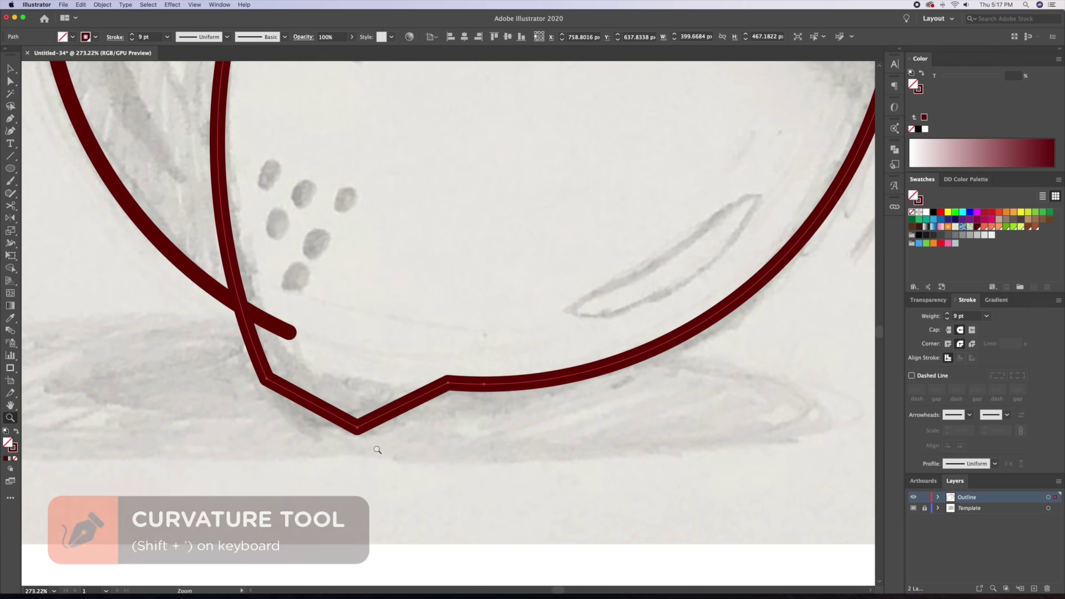
{"action": "left_click", "coordinate": [295, 415]}
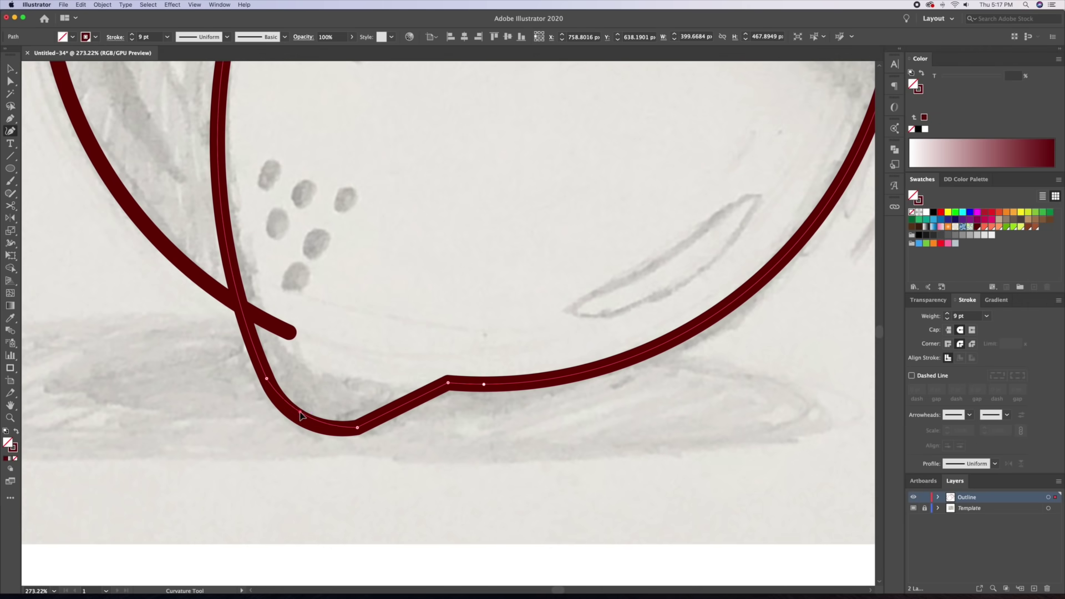
Round the remaining sharp corners of the fruit's bottom bump so it flows smoothly into the right arc
{"action": "key", "text": "a"}
{"action": "left_click_drag", "start_coordinate": [337, 412], "coordinate": [336, 411]}
{"action": "left_click_drag", "start_coordinate": [353, 414], "coordinate": [352, 243]}
{"action": "left_click_drag", "start_coordinate": [430, 363], "coordinate": [552, 565]}
{"action": "left_click", "coordinate": [516, 488]}
{"action": "left_click_drag", "start_coordinate": [486, 452], "coordinate": [377, 463]}
{"action": "scroll", "coordinate": [378, 462], "scroll_direction": "up", "scroll_amount": 4}
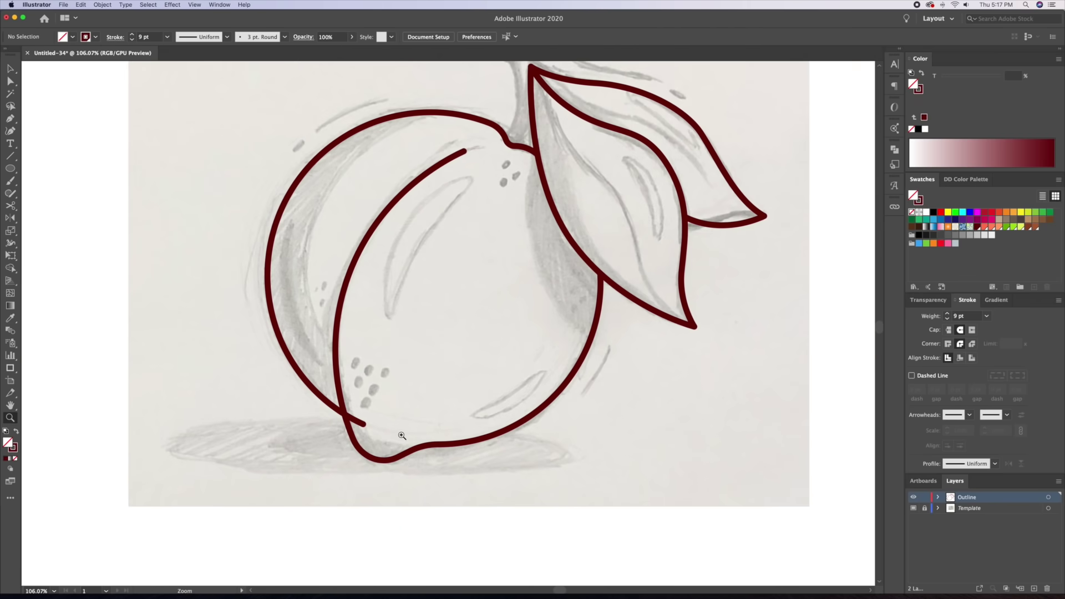
Trim off the left arc's end that sticks out past the crease line with the Shape Builder
{"action": "key", "text": "v"}
{"action": "left_click", "coordinate": [353, 388]}
{"action": "left_click", "coordinate": [12, 269]}
{"action": "left_click", "coordinate": [372, 387], "text": "alt"}
{"action": "key", "text": "v"}
{"action": "left_click", "coordinate": [328, 404]}
{"action": "scroll", "coordinate": [281, 389], "scroll_direction": "down", "scroll_amount": 5}
{"action": "left_click_drag", "start_coordinate": [266, 448], "coordinate": [192, 418]}
{"action": "left_click_drag", "start_coordinate": [452, 467], "coordinate": [459, 503]}
{"action": "key", "text": "super+z"}
{"action": "key", "text": "super+z"}
{"action": "left_click", "coordinate": [557, 490]}
Draw a small ellipse at the top of the stem, tilt it and position it over the sketched cut end
{"action": "left_click_drag", "start_coordinate": [398, 242], "coordinate": [398, 313]}
{"action": "left_click_drag", "start_coordinate": [417, 189], "coordinate": [366, 243]}
{"action": "left_click_drag", "start_coordinate": [366, 243], "coordinate": [429, 247]}
{"action": "left_click", "coordinate": [13, 172]}
{"action": "mouse_move", "coordinate": [368, 211]}
{"action": "left_mouse_down"}
{"action": "mouse_move", "coordinate": [434, 250]}
{"action": "mouse_move", "coordinate": [450, 192]}
{"action": "left_mouse_up"}
{"action": "key", "text": "r"}
{"action": "key", "text": "v"}
{"action": "left_click_drag", "start_coordinate": [440, 228], "coordinate": [465, 206]}
{"action": "left_click", "coordinate": [497, 193]}
{"action": "left_click_drag", "start_coordinate": [416, 248], "coordinate": [518, 235]}
Delete the ellipse's lower-right anchor point, opening it towards the stem
{"action": "key", "text": "a"}
{"action": "left_click", "coordinate": [431, 224]}
{"action": "left_click", "coordinate": [480, 187]}
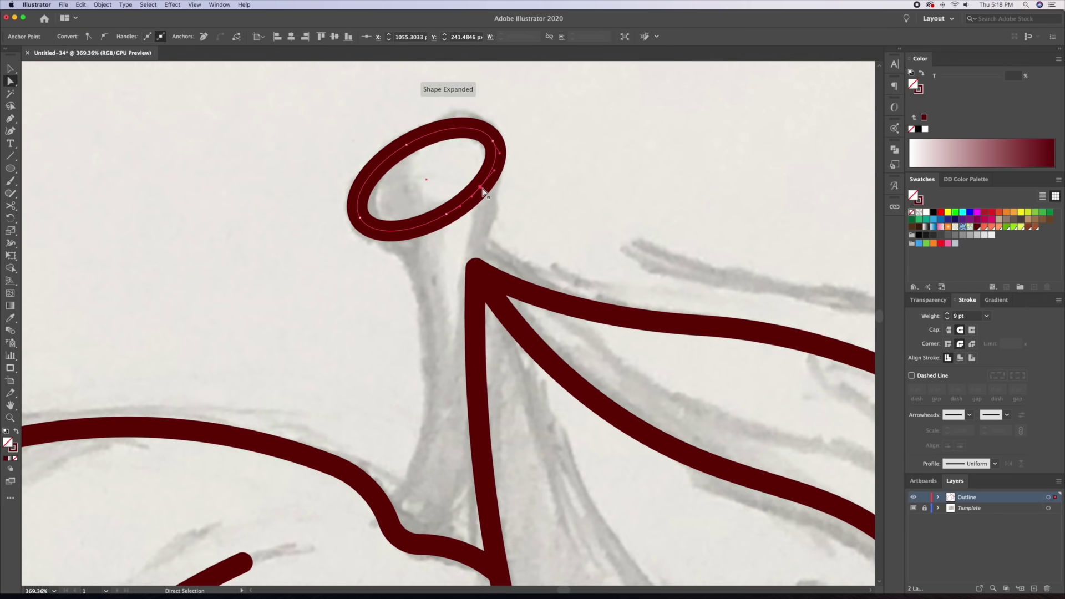
{"action": "key", "text": "Delete"}
{"action": "key", "text": "v"}
{"action": "left_click", "coordinate": [589, 180]}
{"action": "key", "text": "z"}
{"action": "left_click_drag", "start_coordinate": [576, 138], "coordinate": [499, 183]}
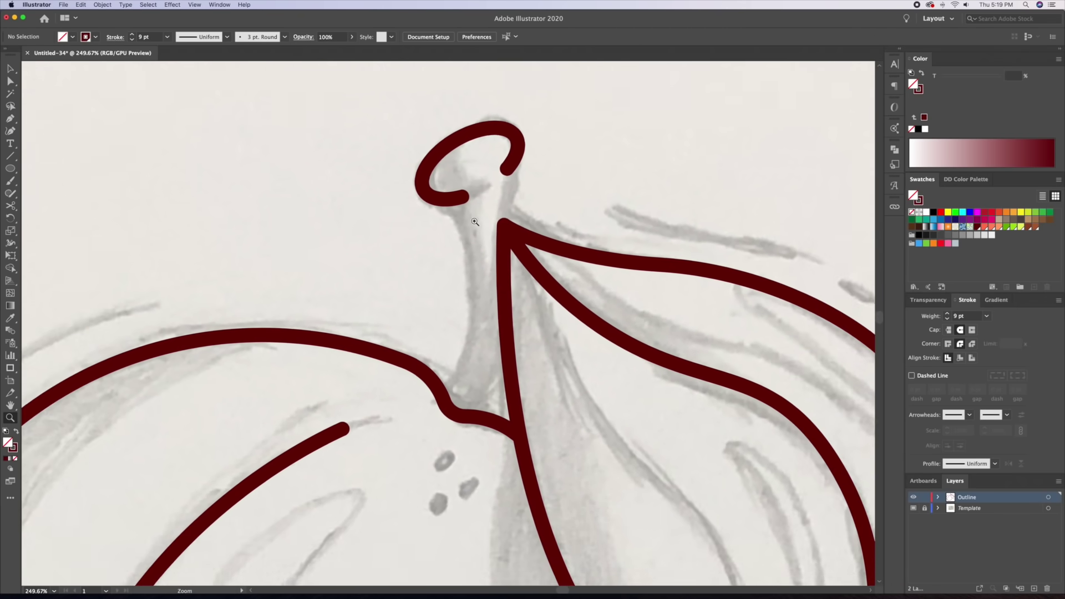
Draw the stem's left edge as a curved Pen path from the open ellipse down to the fruit's top edge
{"action": "left_click_drag", "start_coordinate": [479, 221], "coordinate": [516, 219]}
{"action": "key", "text": "p"}
{"action": "left_click", "coordinate": [434, 193]}
{"action": "left_click_drag", "start_coordinate": [470, 319], "coordinate": [470, 384]}
{"action": "left_click_drag", "start_coordinate": [441, 434], "coordinate": [408, 452]}
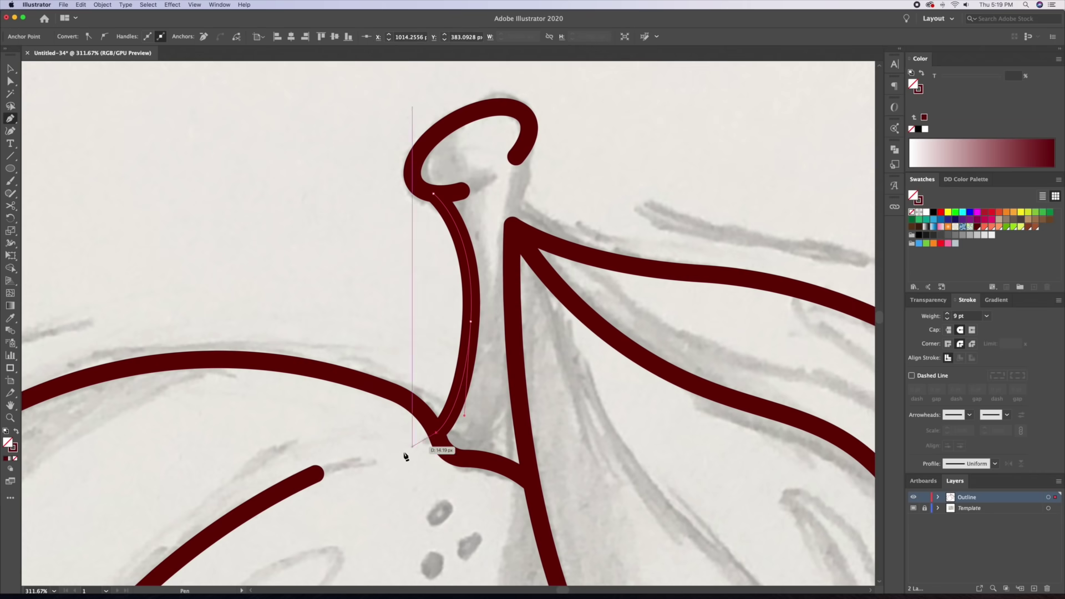
{"action": "key", "text": "v"}
{"action": "left_click", "coordinate": [413, 450]}
Draw the stem's lower right edge from the fruit to the leaf, and extend the ellipse's right end to the leaves' origin
{"action": "scroll", "coordinate": [416, 447], "scroll_direction": "right", "scroll_amount": 2}
{"action": "key", "text": "p"}
{"action": "left_click", "coordinate": [455, 446]}
{"action": "left_click", "coordinate": [486, 393]}
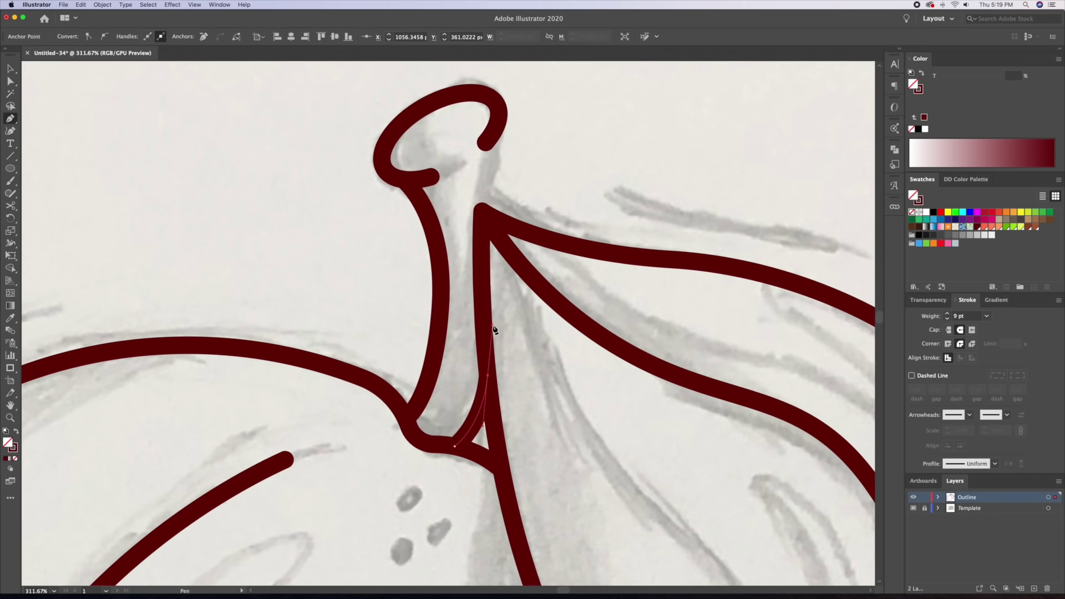
{"action": "left_click", "coordinate": [487, 205]}
{"action": "left_click_drag", "start_coordinate": [482, 211], "coordinate": [473, 262]}
{"action": "key", "text": "super+z"}
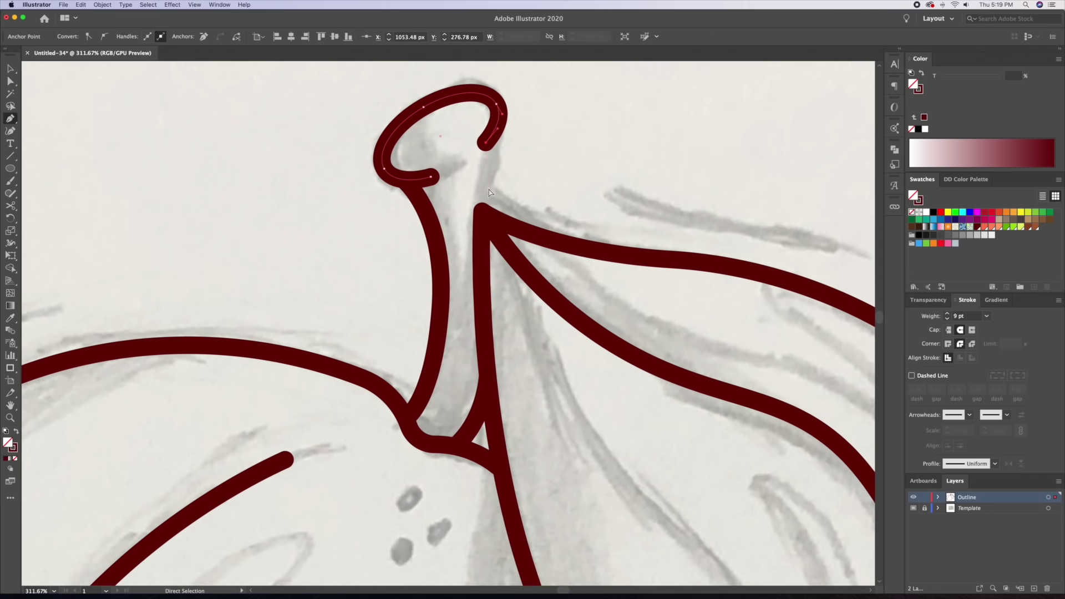
{"action": "left_click_drag", "start_coordinate": [482, 211], "coordinate": [497, 256]}
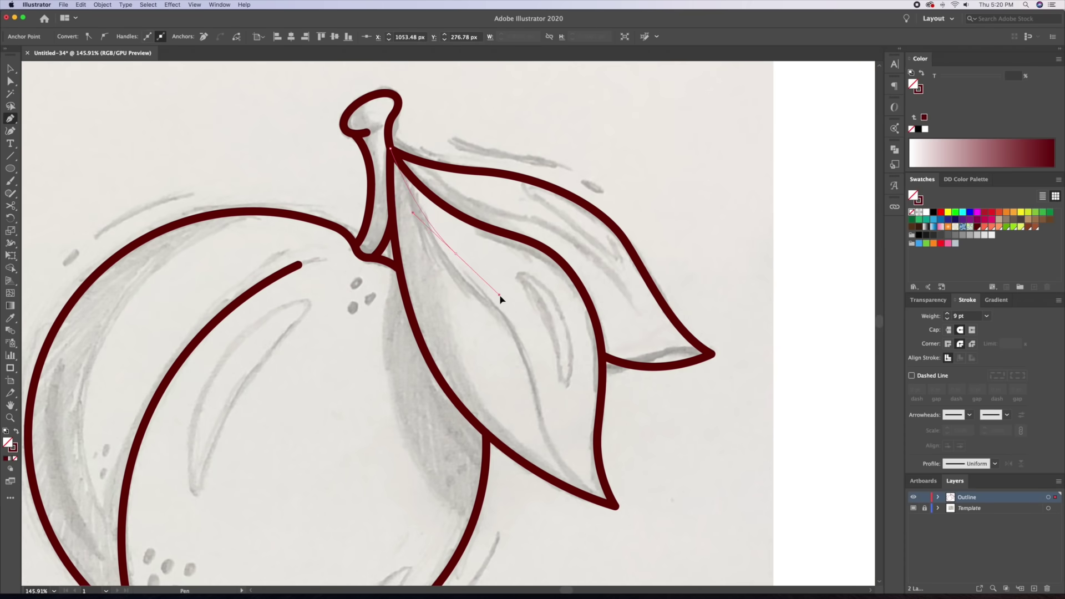
Draw the front leaf's curved center vein with the Pen tool from the leaf's base towards its tip
{"action": "left_click_drag", "start_coordinate": [499, 295], "coordinate": [507, 302]}
{"action": "left_click_drag", "start_coordinate": [551, 397], "coordinate": [550, 482]}
{"action": "key", "text": "super+z"}
{"action": "mouse_move", "coordinate": [549, 415]}
{"action": "left_mouse_down"}
{"action": "mouse_move", "coordinate": [542, 485]}
{"action": "mouse_move", "coordinate": [553, 484]}
{"action": "left_mouse_up"}
{"action": "left_click", "coordinate": [559, 516], "text": "super"}
{"action": "key", "text": "z"}
{"action": "left_click_drag", "start_coordinate": [383, 219], "coordinate": [333, 222]}
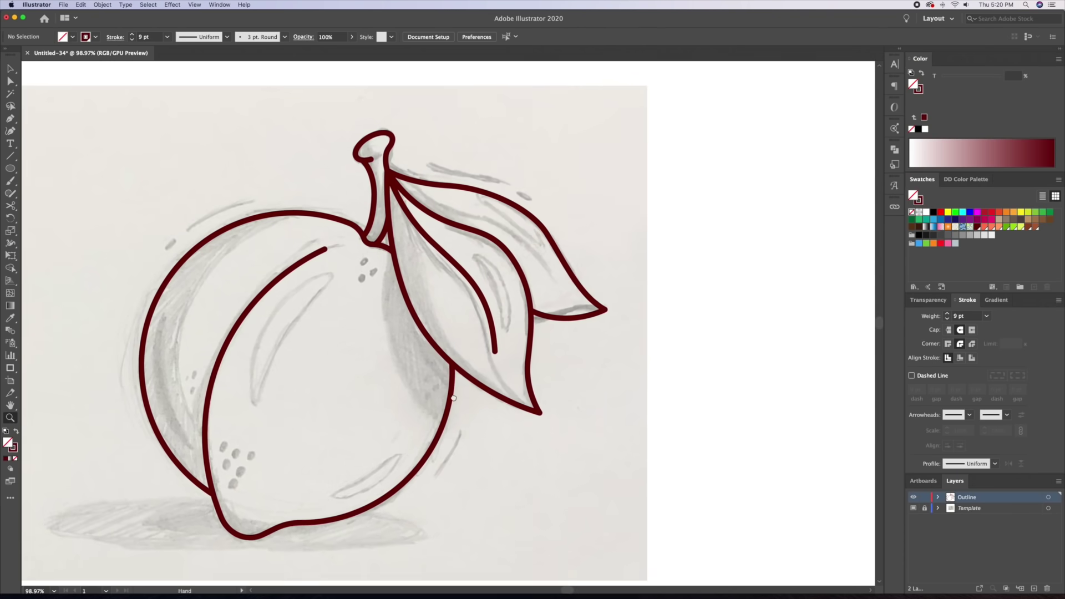
Draw the rear leaf's curved center vein with the Pen tool, starting at the leaves' shared base
{"action": "left_click_drag", "start_coordinate": [502, 169], "coordinate": [553, 166]}
{"action": "key", "text": "p"}
{"action": "left_click", "coordinate": [338, 171]}
{"action": "left_click_drag", "start_coordinate": [437, 225], "coordinate": [482, 235]}
{"action": "left_click_drag", "start_coordinate": [539, 278], "coordinate": [556, 309]}
{"action": "left_click", "coordinate": [557, 397], "text": "super"}
{"action": "key", "text": "z"}
{"action": "left_click_drag", "start_coordinate": [576, 355], "coordinate": [514, 240]}
Hide the Template layer and set the stroke weight of all outline paths to 10 pt
{"action": "left_click", "coordinate": [912, 508]}
{"action": "left_click_drag", "start_coordinate": [621, 415], "coordinate": [582, 411]}
{"action": "key", "text": "v"}
{"action": "left_click_drag", "start_coordinate": [594, 107], "coordinate": [216, 437]}
{"action": "left_click", "coordinate": [947, 313]}
{"action": "left_click", "coordinate": [946, 314]}
{"action": "left_click", "coordinate": [946, 318]}
{"action": "left_click", "coordinate": [712, 376]}
Examine the fruit, stem and leaf outline without the sketch behind it
{"action": "key", "text": "z"}
{"action": "left_click_drag", "start_coordinate": [415, 280], "coordinate": [411, 309]}
{"action": "left_click", "coordinate": [410, 310]}
{"action": "left_click", "coordinate": [444, 270], "text": "alt"}
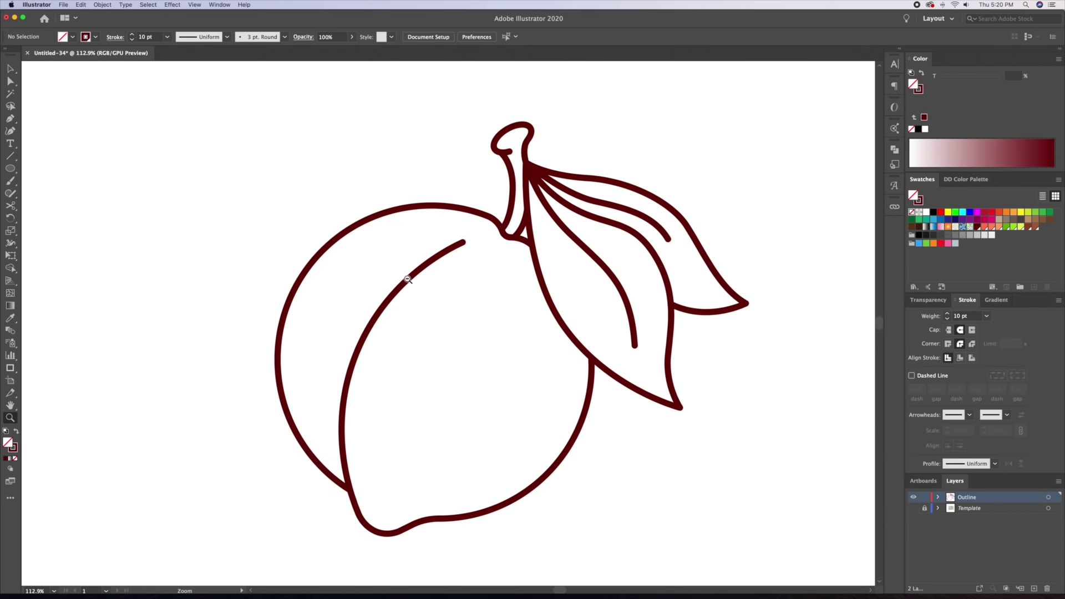
{"action": "key", "text": "z"}
{"action": "left_click_drag", "start_coordinate": [488, 283], "coordinate": [502, 280]}
{"action": "left_click_drag", "start_coordinate": [505, 280], "coordinate": [542, 233]}
{"action": "left_click_drag", "start_coordinate": [363, 285], "coordinate": [372, 283]}
Taper the front leaf's vein with the Width tool, narrowing the stroke towards its free tip
{"action": "left_click_drag", "start_coordinate": [456, 258], "coordinate": [328, 352]}
{"action": "scroll", "coordinate": [529, 295], "scroll_direction": "up", "scroll_amount": 2}
{"action": "key", "text": "v"}
{"action": "left_click", "coordinate": [586, 295]}
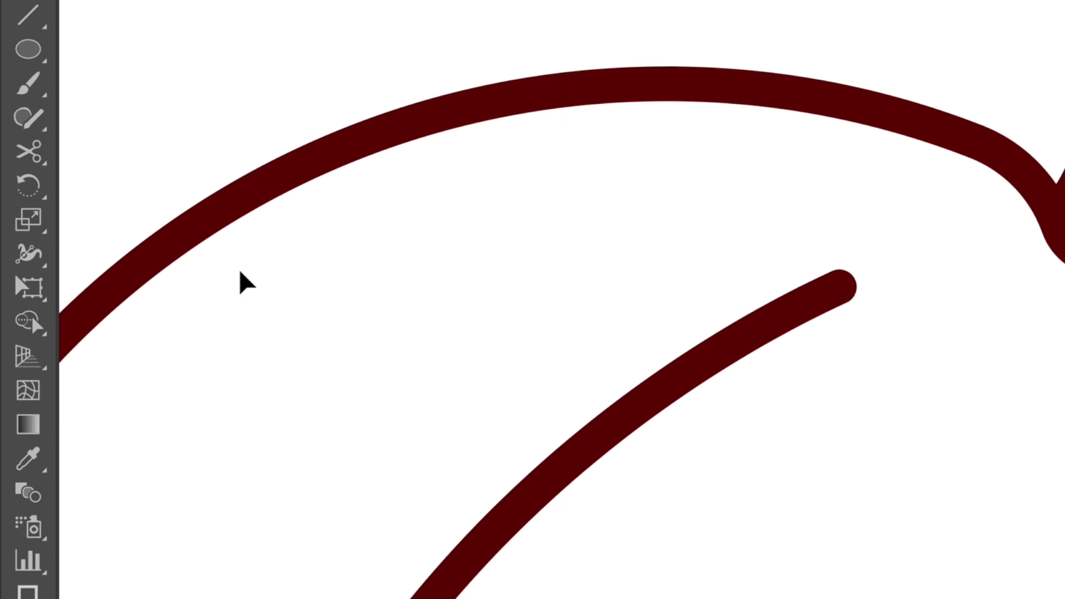
{"action": "left_click", "coordinate": [9, 243]}
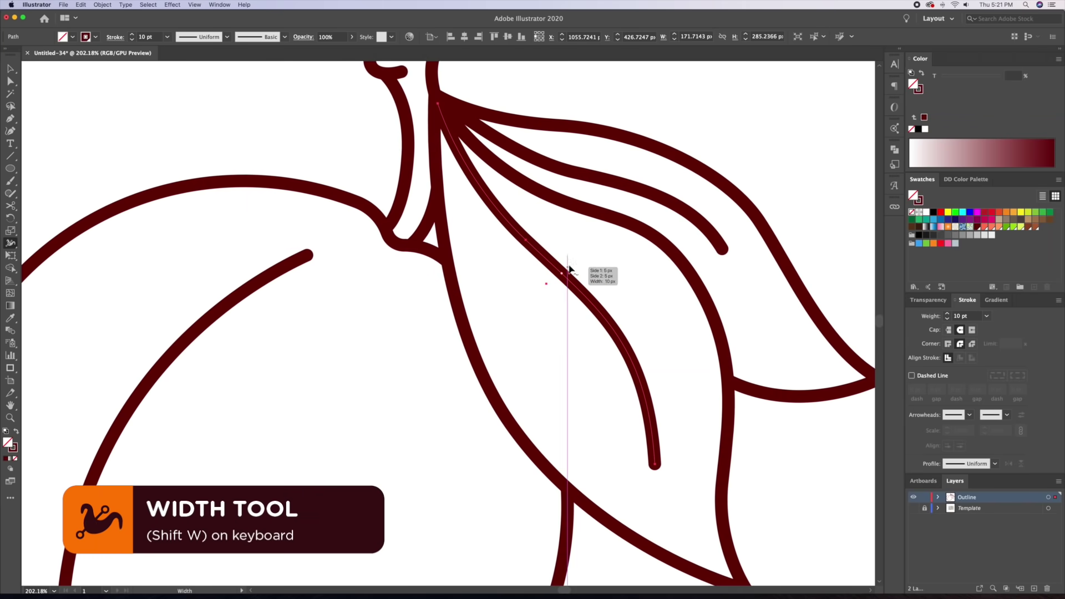
{"action": "left_click_drag", "start_coordinate": [525, 239], "coordinate": [521, 246]}
{"action": "left_click_drag", "start_coordinate": [654, 463], "coordinate": [657, 466]}
{"action": "left_click_drag", "start_coordinate": [523, 241], "coordinate": [566, 279]}
{"action": "left_click", "coordinate": [573, 375], "text": "super"}
Taper the rear leaf's vein to a thin free tip with the Width tool, adjusting its thickness midway
{"action": "left_click_drag", "start_coordinate": [619, 258], "coordinate": [657, 253]}
{"action": "left_click", "coordinate": [527, 219], "text": "super"}
{"action": "left_click_drag", "start_coordinate": [371, 174], "coordinate": [369, 185]}
{"action": "left_click_drag", "start_coordinate": [627, 306], "coordinate": [624, 310]}
{"action": "left_click_drag", "start_coordinate": [371, 174], "coordinate": [457, 195]}
{"action": "key", "text": "v"}
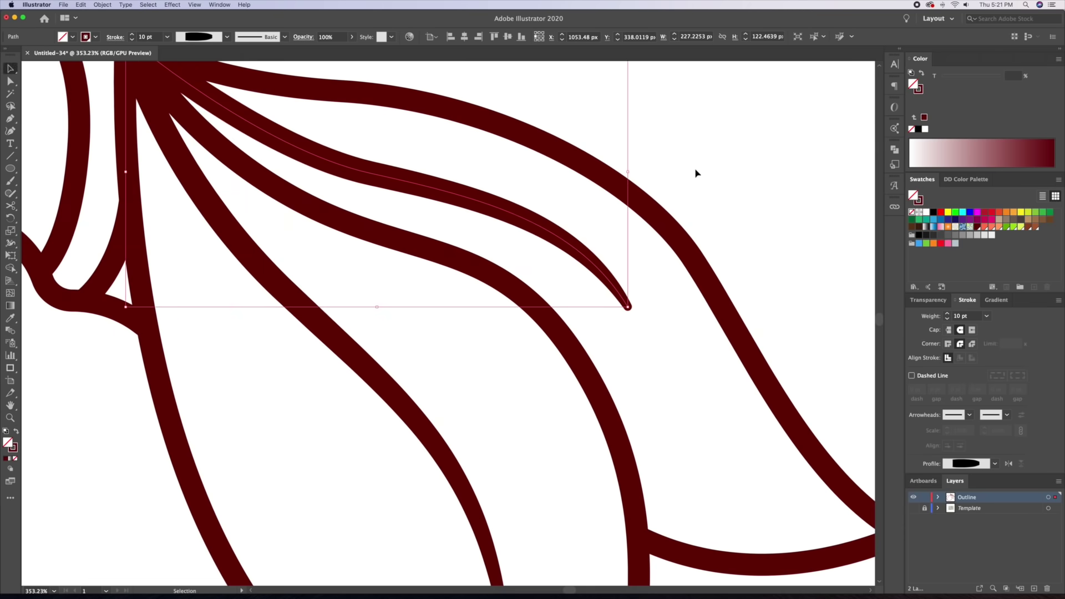
Taper the fruit's crease line towards its free upper tip with the Width tool
{"action": "left_click", "coordinate": [697, 174]}
{"action": "left_click_drag", "start_coordinate": [702, 158], "coordinate": [623, 178]}
{"action": "scroll", "coordinate": [623, 178], "scroll_direction": "up", "scroll_amount": 5}
{"action": "left_click_drag", "start_coordinate": [431, 190], "coordinate": [557, 192]}
{"action": "left_click", "coordinate": [451, 224]}
{"action": "key", "text": "shift+w"}
{"action": "key", "text": "v"}
{"action": "double_click", "coordinate": [438, 222]}
{"action": "left_click_drag", "start_coordinate": [405, 209], "coordinate": [404, 270]}
{"action": "key", "text": "shift+w"}
{"action": "left_click_drag", "start_coordinate": [494, 222], "coordinate": [502, 244]}
{"action": "key", "text": "v"}
{"action": "left_click_drag", "start_coordinate": [675, 253], "coordinate": [701, 252]}
{"action": "key", "text": "super+z"}
Adjust the crease line's thickness along the body of the fruit with the Width tool
{"action": "double_click", "coordinate": [444, 331]}
{"action": "left_click_drag", "start_coordinate": [444, 330], "coordinate": [313, 332]}
{"action": "left_click_drag", "start_coordinate": [361, 476], "coordinate": [556, 94]}
{"action": "left_click_drag", "start_coordinate": [244, 560], "coordinate": [387, 328]}
{"action": "key", "text": "v"}
{"action": "left_click", "coordinate": [387, 329]}
{"action": "left_click_drag", "start_coordinate": [407, 392], "coordinate": [397, 330]}
{"action": "left_click_drag", "start_coordinate": [370, 432], "coordinate": [418, 433]}
{"action": "key", "text": "shift+w"}
{"action": "left_click_drag", "start_coordinate": [386, 395], "coordinate": [400, 394]}
{"action": "left_click_drag", "start_coordinate": [445, 216], "coordinate": [399, 515]}
{"action": "left_click_drag", "start_coordinate": [599, 94], "coordinate": [388, 499]}
{"action": "left_click_drag", "start_coordinate": [577, 216], "coordinate": [574, 209]}
{"action": "left_click_drag", "start_coordinate": [610, 227], "coordinate": [437, 273]}
{"action": "left_click_drag", "start_coordinate": [386, 324], "coordinate": [420, 324]}
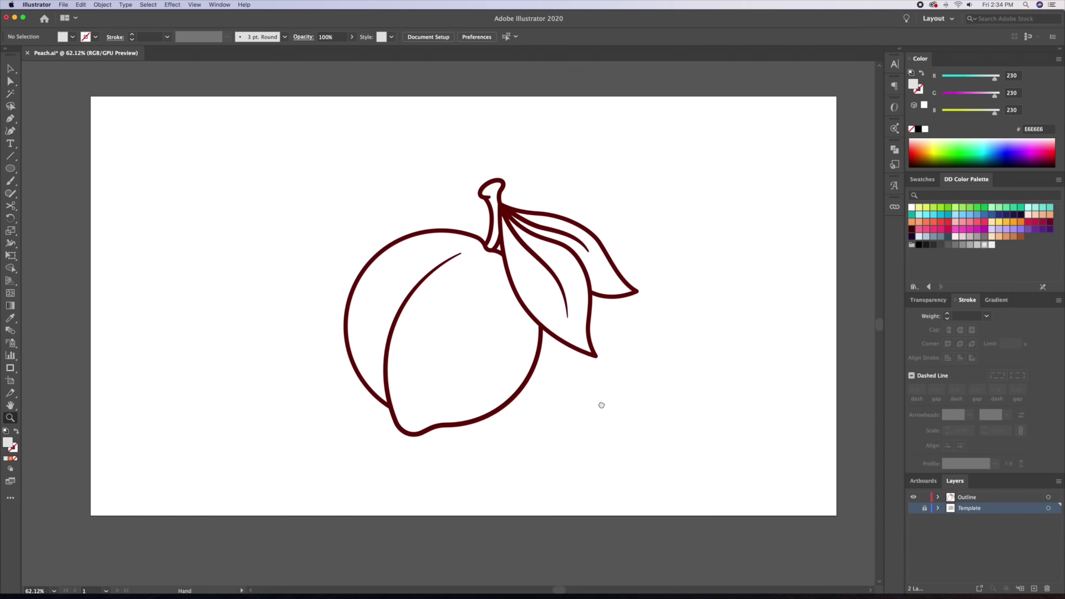
Add a new layer named Color between the Outline and Template layers
{"action": "left_click_drag", "start_coordinate": [543, 357], "coordinate": [584, 351]}
{"action": "left_click_drag", "start_coordinate": [577, 295], "coordinate": [586, 312]}
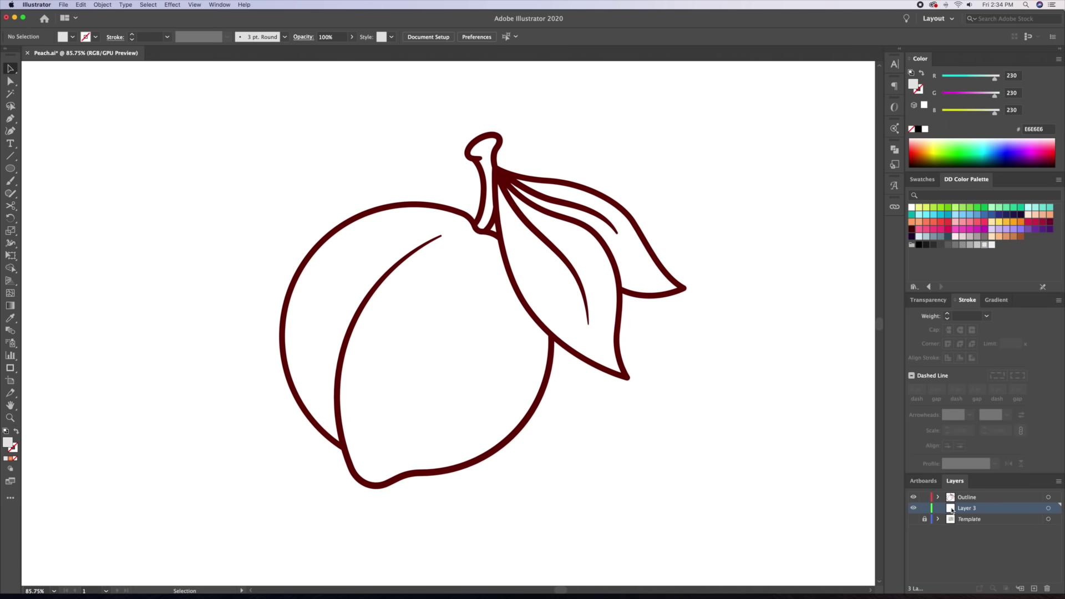
{"action": "double_click", "coordinate": [951, 511]}
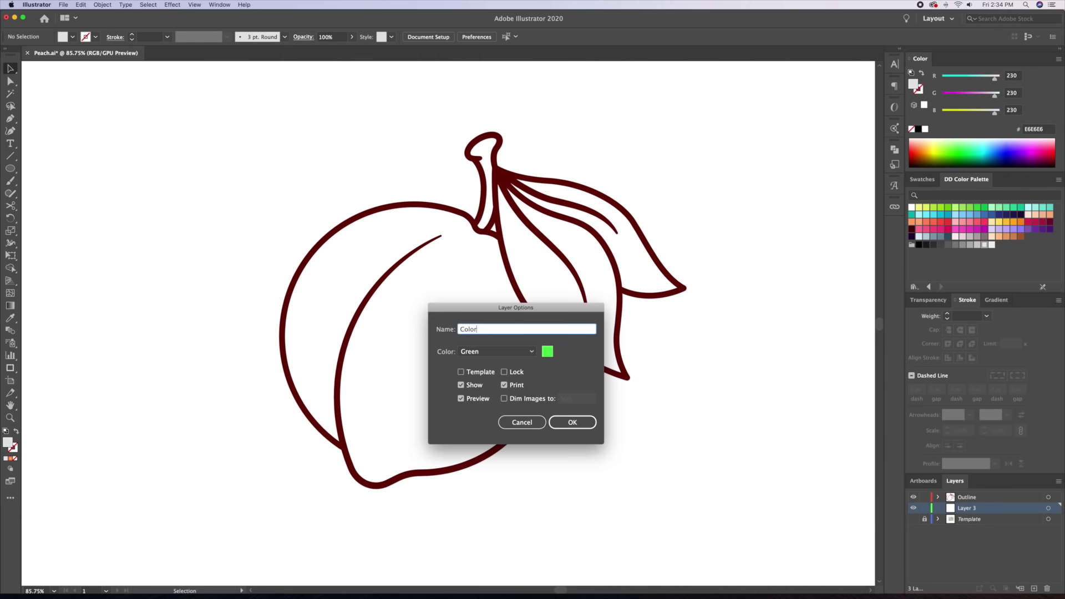
{"action": "key", "text": "Return"}
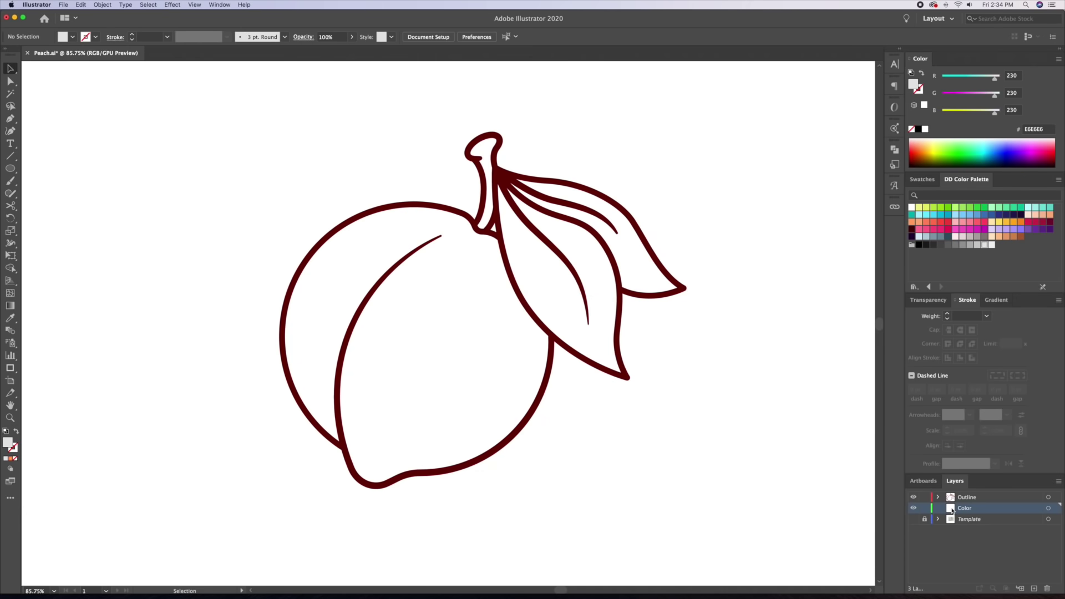
Copy the closed outlines of the rear and front leaves from the Outline layer to the Color layer
{"action": "left_click_drag", "start_coordinate": [584, 430], "coordinate": [632, 428]}
{"action": "left_click_drag", "start_coordinate": [628, 388], "coordinate": [635, 406]}
{"action": "left_click_drag", "start_coordinate": [701, 273], "coordinate": [718, 321]}
{"action": "key", "text": "v"}
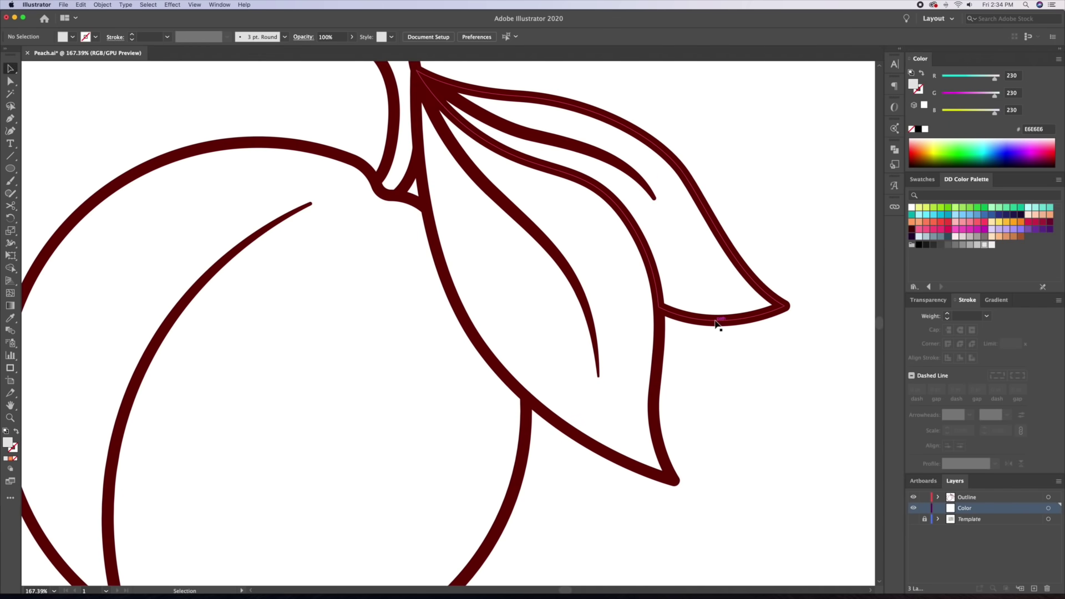
{"action": "left_click", "coordinate": [715, 322]}
{"action": "scroll", "coordinate": [696, 360], "scroll_direction": "down", "scroll_amount": 1}
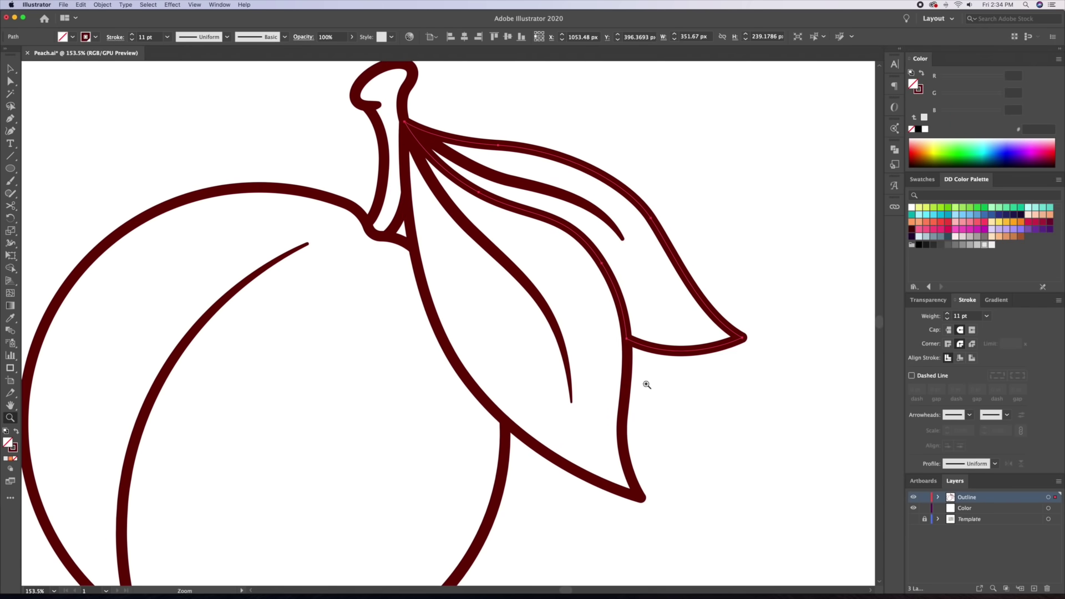
{"action": "left_click_drag", "start_coordinate": [665, 352], "coordinate": [721, 317]}
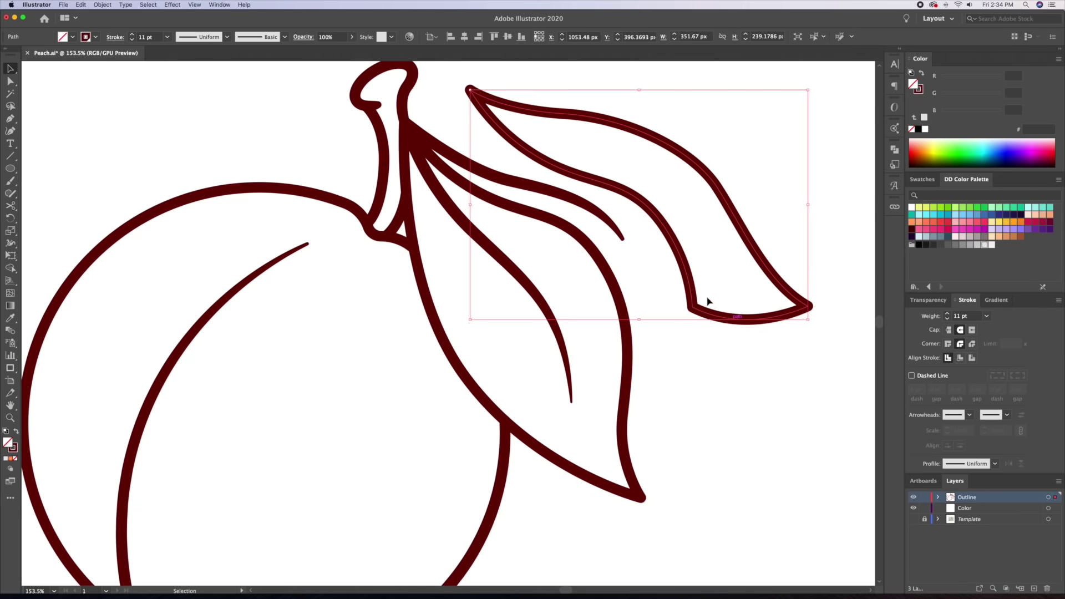
{"action": "left_click_drag", "start_coordinate": [672, 290], "coordinate": [608, 321]}
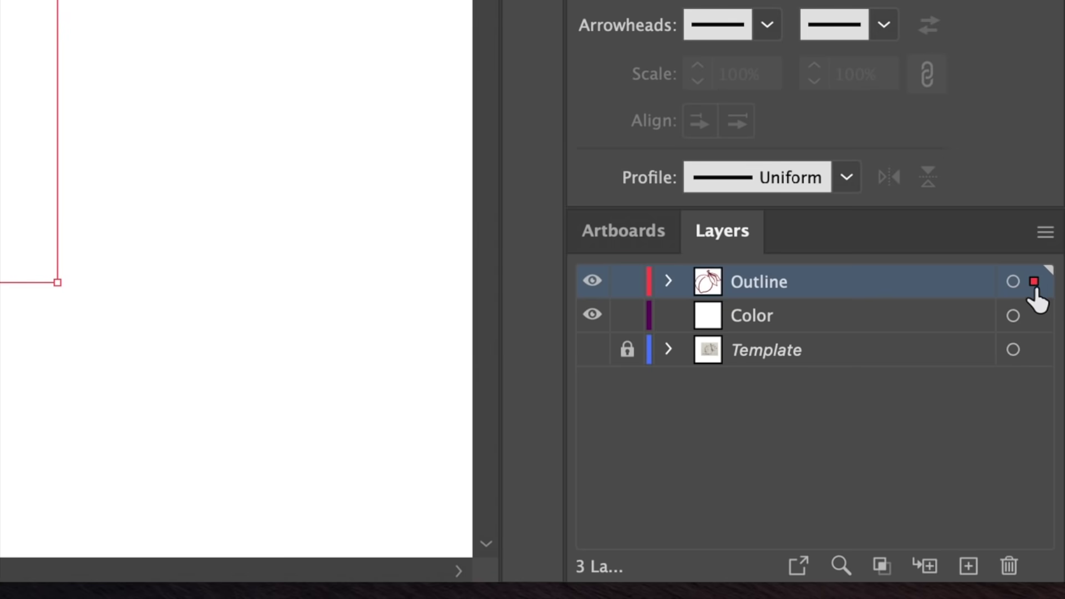
{"action": "left_click_drag", "start_coordinate": [1054, 497], "coordinate": [1054, 508]}
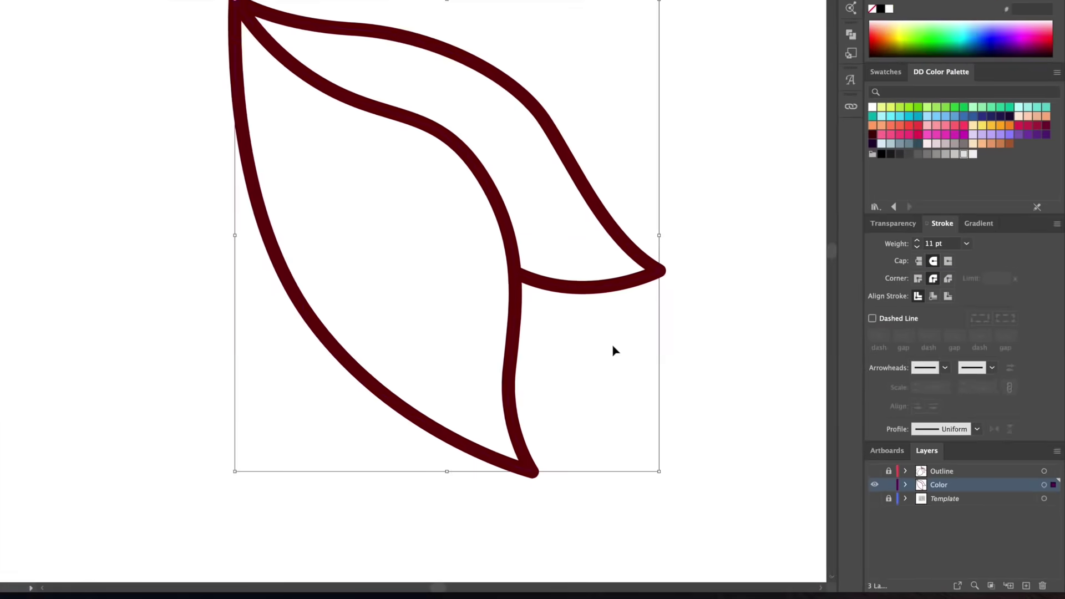
Lock and hide the Outline layer and deselect the copied leaf shapes
{"action": "left_click", "coordinate": [591, 281]}
{"action": "left_click", "coordinate": [911, 497]}
{"action": "left_click", "coordinate": [911, 498]}
{"action": "left_click", "coordinate": [657, 419]}
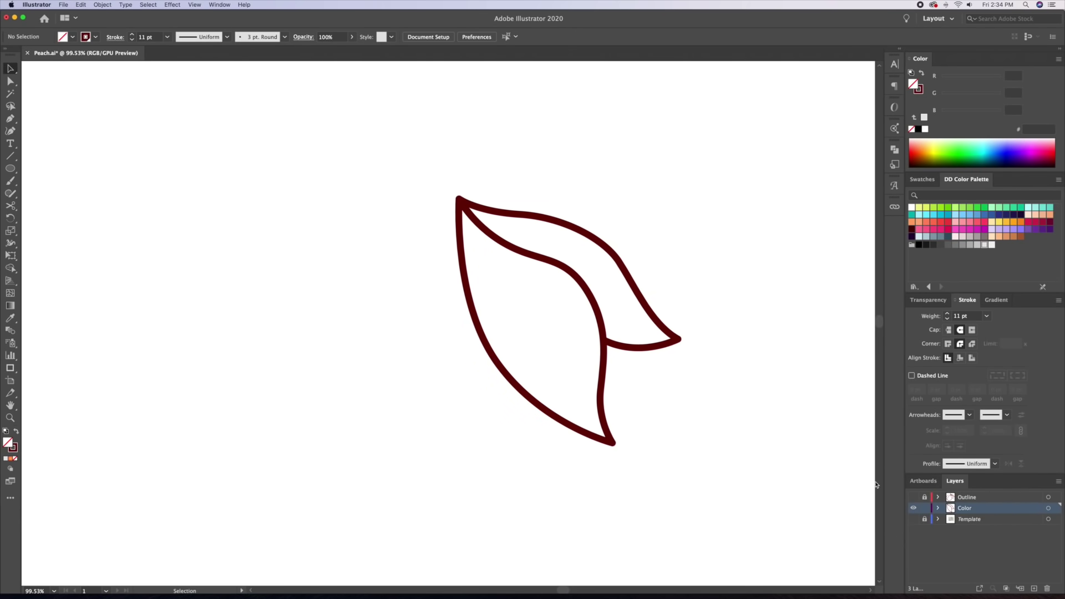
Fill both leaf shapes with bright green (R=187 G=226 B=64) without a stroke and show the Outline layer again
{"action": "left_click_drag", "start_coordinate": [717, 308], "coordinate": [601, 342]}
{"action": "left_click", "coordinate": [921, 74]}
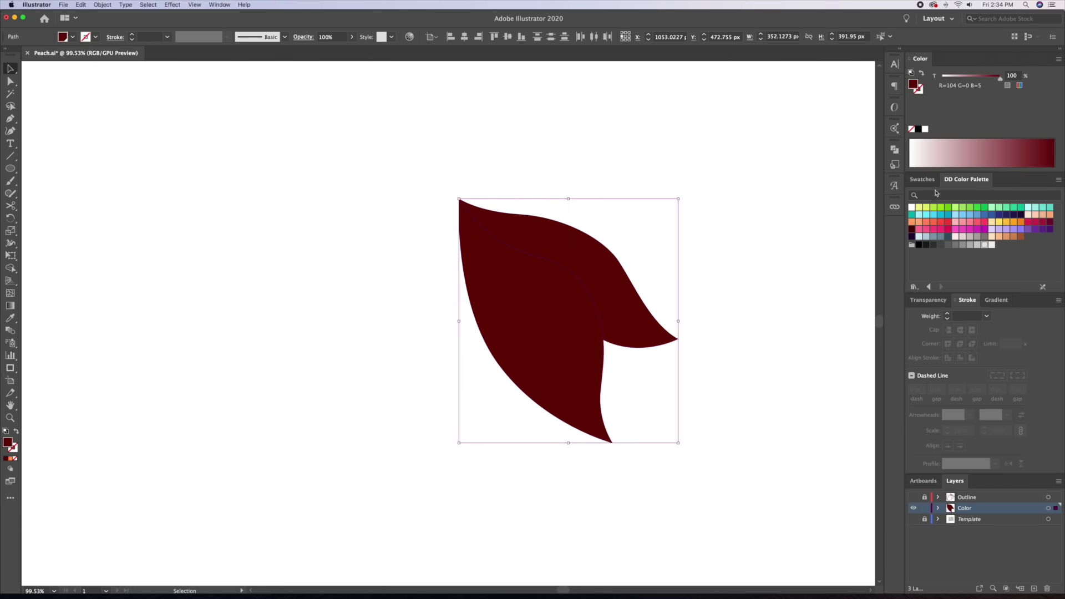
{"action": "left_click", "coordinate": [941, 209]}
{"action": "left_click", "coordinate": [934, 207]}
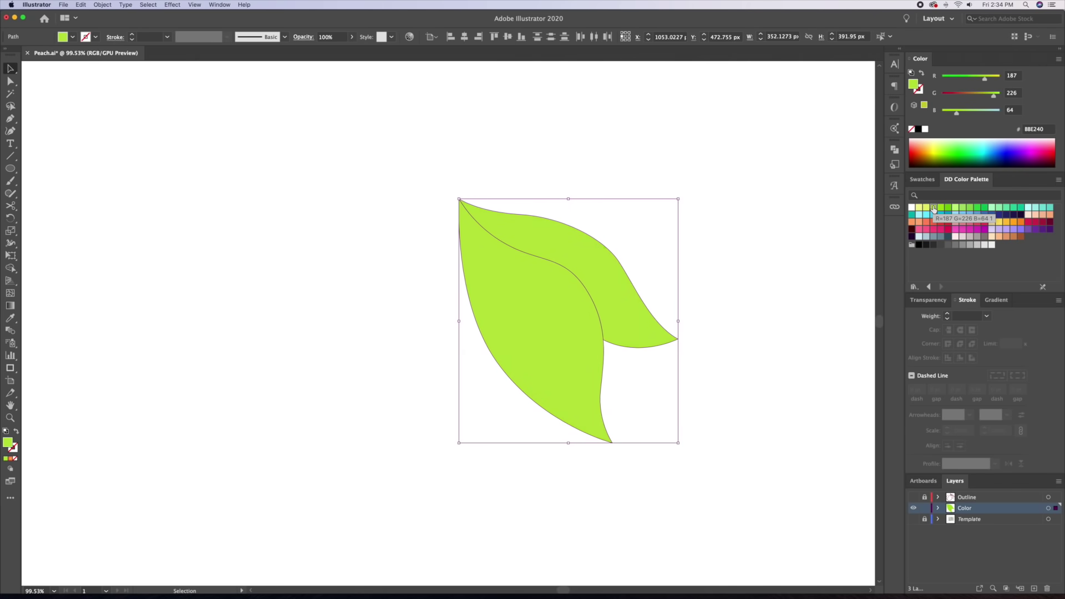
{"action": "left_click", "coordinate": [717, 225]}
{"action": "left_click", "coordinate": [912, 498]}
{"action": "left_click_drag", "start_coordinate": [659, 461], "coordinate": [765, 417]}
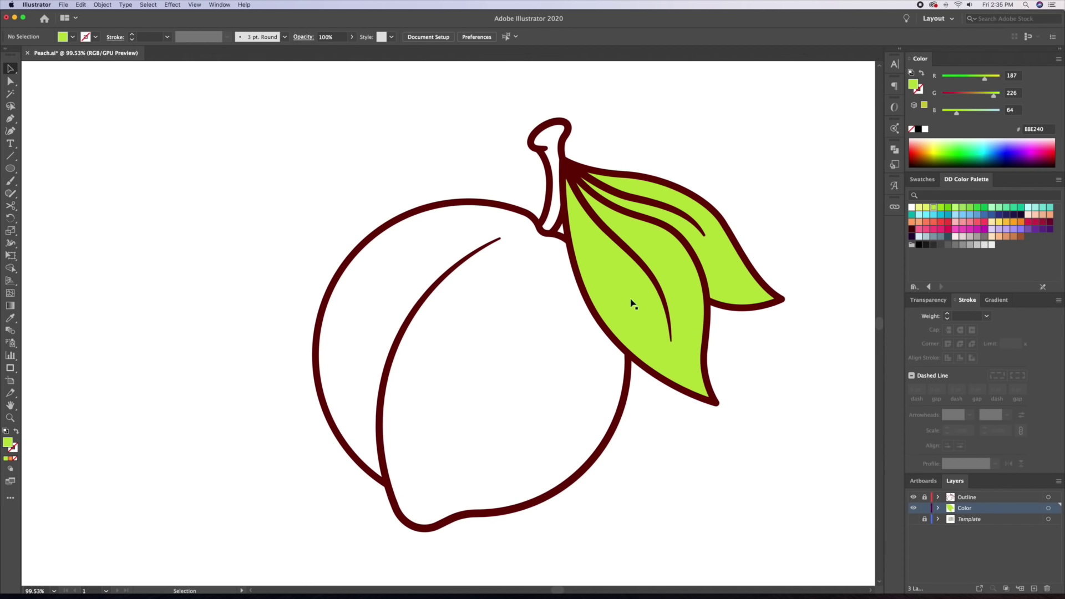
Trace the whole fruit body along its outline with the Pen tool as a coral shape (FF885F) on the Color layer
{"action": "left_click", "coordinate": [926, 222]}
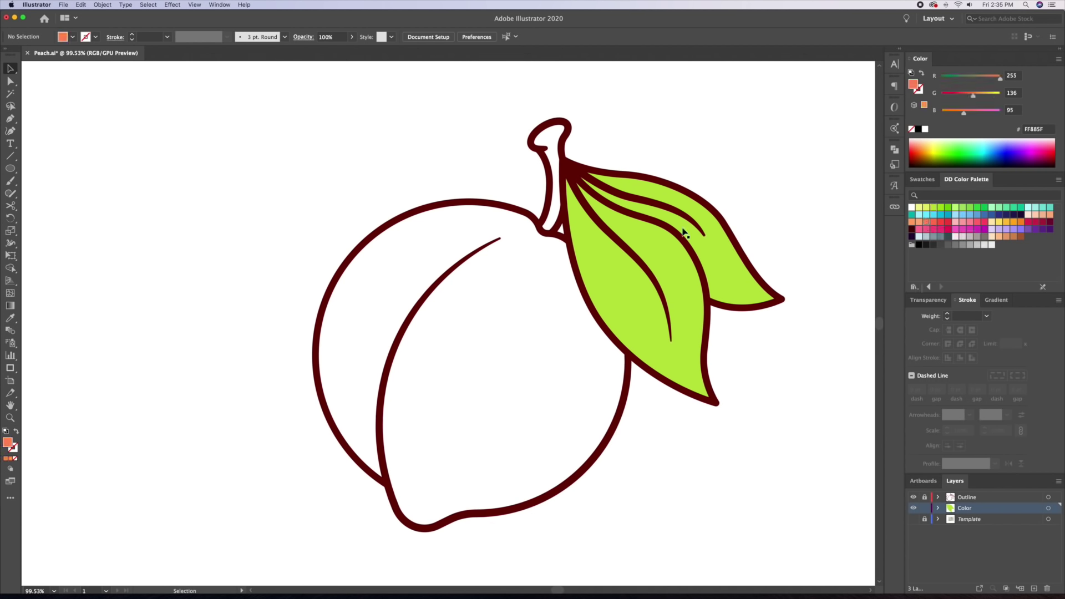
{"action": "key", "text": "p"}
{"action": "left_click_drag", "start_coordinate": [540, 192], "coordinate": [610, 194]}
{"action": "left_click_drag", "start_coordinate": [621, 327], "coordinate": [590, 313]}
{"action": "left_click_drag", "start_coordinate": [528, 280], "coordinate": [516, 256]}
{"action": "left_click_drag", "start_coordinate": [358, 221], "coordinate": [259, 221]}
{"action": "left_click_drag", "start_coordinate": [225, 250], "coordinate": [593, 172]}
{"action": "left_click_drag", "start_coordinate": [376, 299], "coordinate": [333, 111]}
{"action": "left_click_drag", "start_coordinate": [335, 387], "coordinate": [289, 312]}
{"action": "left_click_drag", "start_coordinate": [432, 400], "coordinate": [494, 433]}
{"action": "left_click", "coordinate": [431, 400]}
{"action": "left_click_drag", "start_coordinate": [488, 481], "coordinate": [326, 341]}
{"action": "left_click_drag", "start_coordinate": [308, 359], "coordinate": [337, 385]}
{"action": "left_click_drag", "start_coordinate": [425, 376], "coordinate": [468, 353]}
{"action": "left_click_drag", "start_coordinate": [590, 343], "coordinate": [381, 499]}
{"action": "left_click_drag", "start_coordinate": [556, 361], "coordinate": [604, 293]}
{"action": "left_click_drag", "start_coordinate": [626, 122], "coordinate": [542, 325]}
{"action": "left_click_drag", "start_coordinate": [563, 268], "coordinate": [550, 146]}
{"action": "left_click", "coordinate": [563, 269]}
{"action": "left_click_drag", "start_coordinate": [499, 111], "coordinate": [538, 369]}
{"action": "mouse_move", "coordinate": [468, 328]}
{"action": "left_mouse_down"}
{"action": "mouse_move", "coordinate": [435, 225]}
{"action": "mouse_move", "coordinate": [362, 224]}
{"action": "mouse_move", "coordinate": [488, 230]}
{"action": "mouse_move", "coordinate": [462, 338]}
{"action": "left_mouse_up"}
{"action": "left_click", "coordinate": [426, 206]}
{"action": "key", "text": "super+shift+a"}
Trace the stem with the Pen tool as a closed brown shape (AD6036) and deselect it
{"action": "mouse_move", "coordinate": [480, 221]}
{"action": "left_mouse_down"}
{"action": "mouse_move", "coordinate": [533, 223]}
{"action": "mouse_move", "coordinate": [547, 197]}
{"action": "mouse_move", "coordinate": [599, 182]}
{"action": "left_mouse_up"}
{"action": "left_click", "coordinate": [1022, 238]}
{"action": "left_click", "coordinate": [580, 282]}
{"action": "left_click_drag", "start_coordinate": [598, 149], "coordinate": [588, 125]}
{"action": "left_click_drag", "start_coordinate": [496, 166], "coordinate": [469, 192]}
{"action": "left_click_drag", "start_coordinate": [495, 249], "coordinate": [555, 265]}
{"action": "left_click", "coordinate": [495, 249]}
{"action": "left_click_drag", "start_coordinate": [518, 344], "coordinate": [505, 243]}
{"action": "left_click_drag", "start_coordinate": [518, 292], "coordinate": [511, 355]}
{"action": "left_click", "coordinate": [476, 429]}
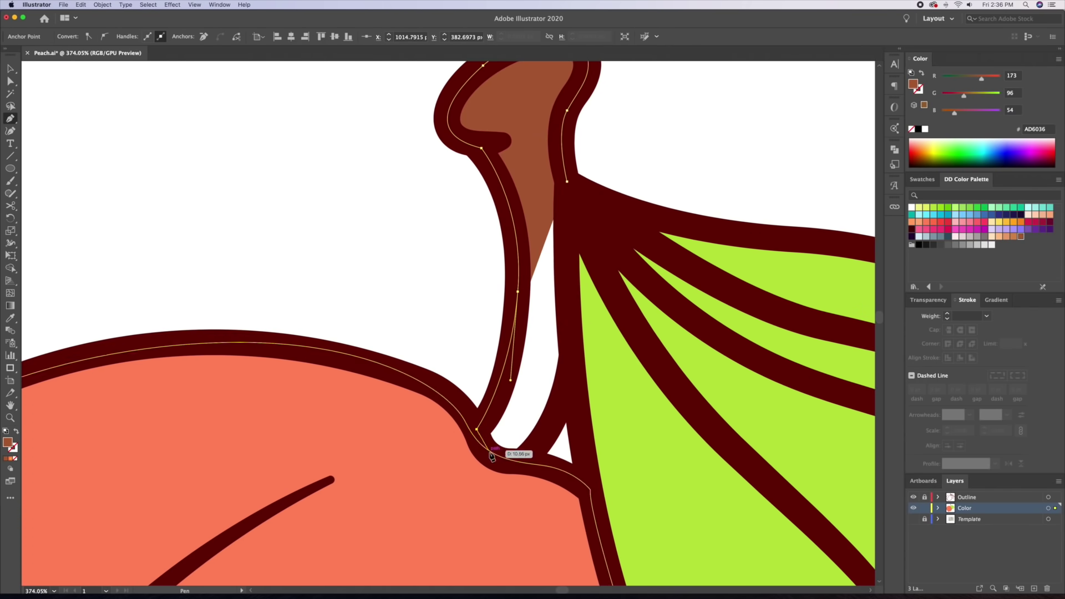
{"action": "left_click_drag", "start_coordinate": [524, 459], "coordinate": [573, 459]}
{"action": "left_click", "coordinate": [524, 459]}
{"action": "left_click_drag", "start_coordinate": [570, 355], "coordinate": [573, 309]}
{"action": "left_click", "coordinate": [566, 182]}
{"action": "key", "text": "v"}
{"action": "left_click", "coordinate": [682, 138]}
Change the fruit shape's solid coral fill to a linear gradient
{"action": "left_click_drag", "start_coordinate": [486, 173], "coordinate": [416, 214]}
{"action": "left_click", "coordinate": [497, 285]}
{"action": "left_click_drag", "start_coordinate": [492, 248], "coordinate": [554, 236]}
{"action": "left_click_drag", "start_coordinate": [566, 288], "coordinate": [571, 259]}
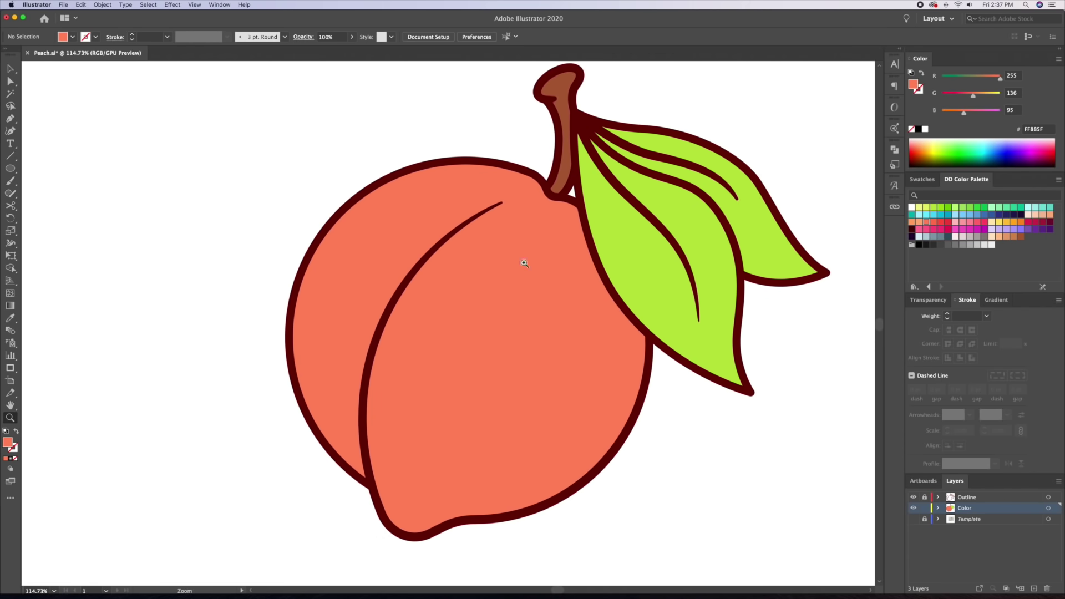
{"action": "key", "text": "v"}
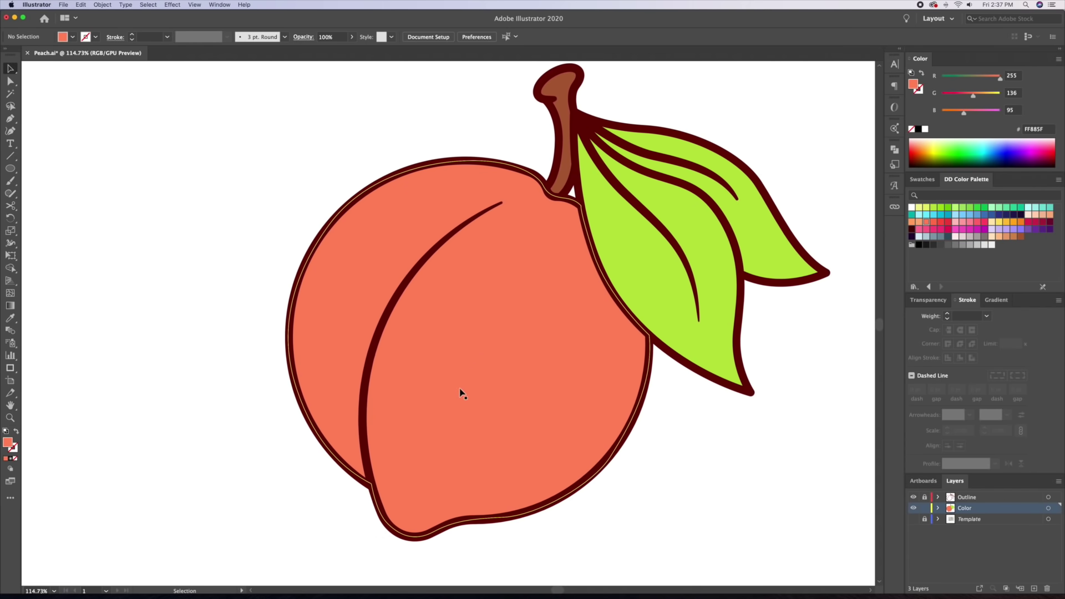
{"action": "left_click", "coordinate": [450, 382]}
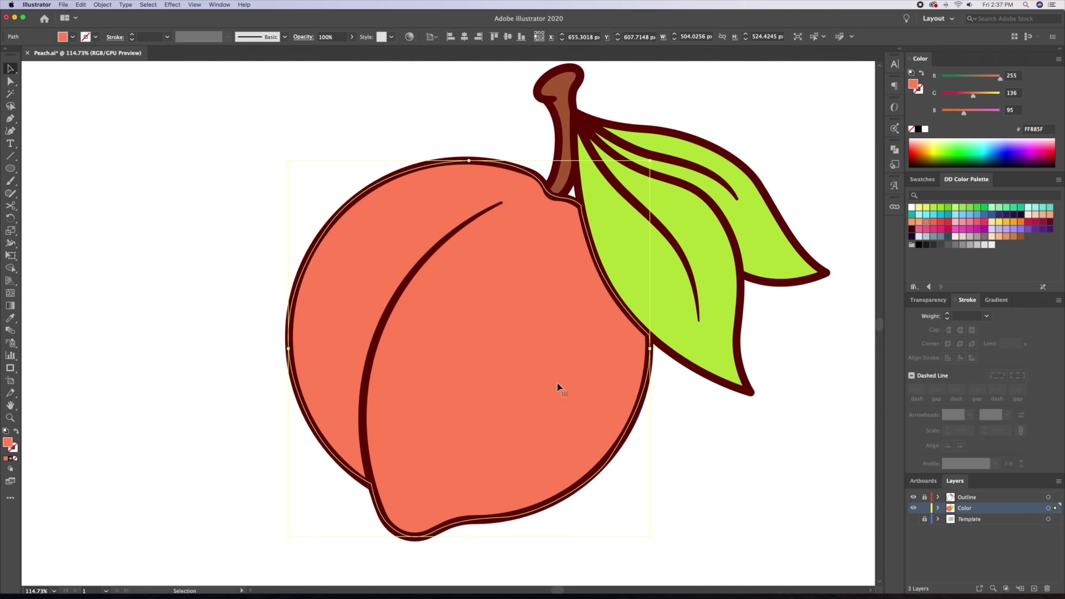
{"action": "left_click", "coordinate": [1003, 303]}
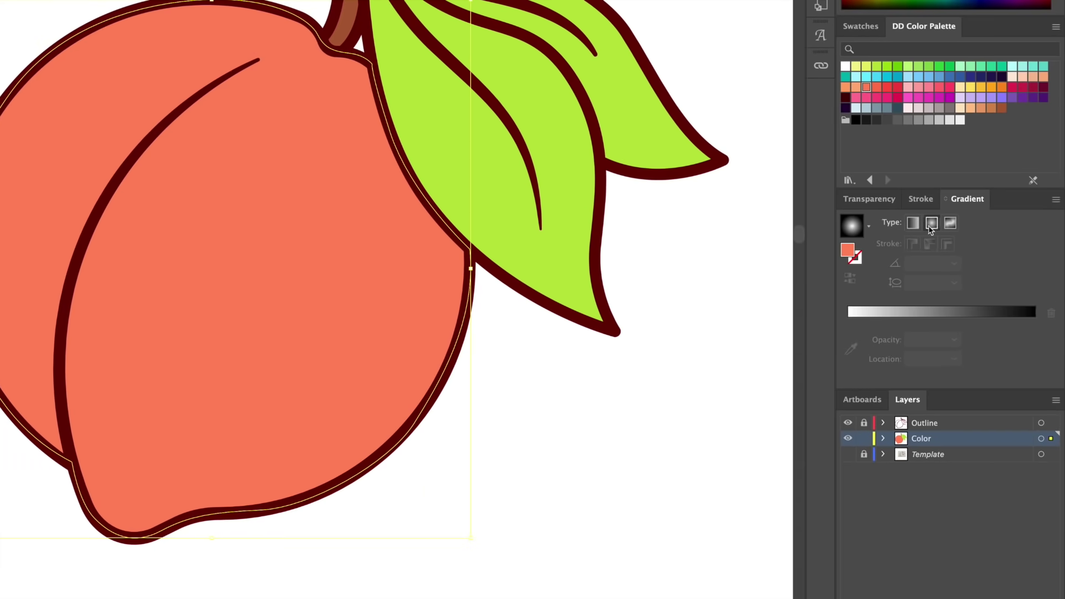
{"action": "left_click", "coordinate": [913, 223]}
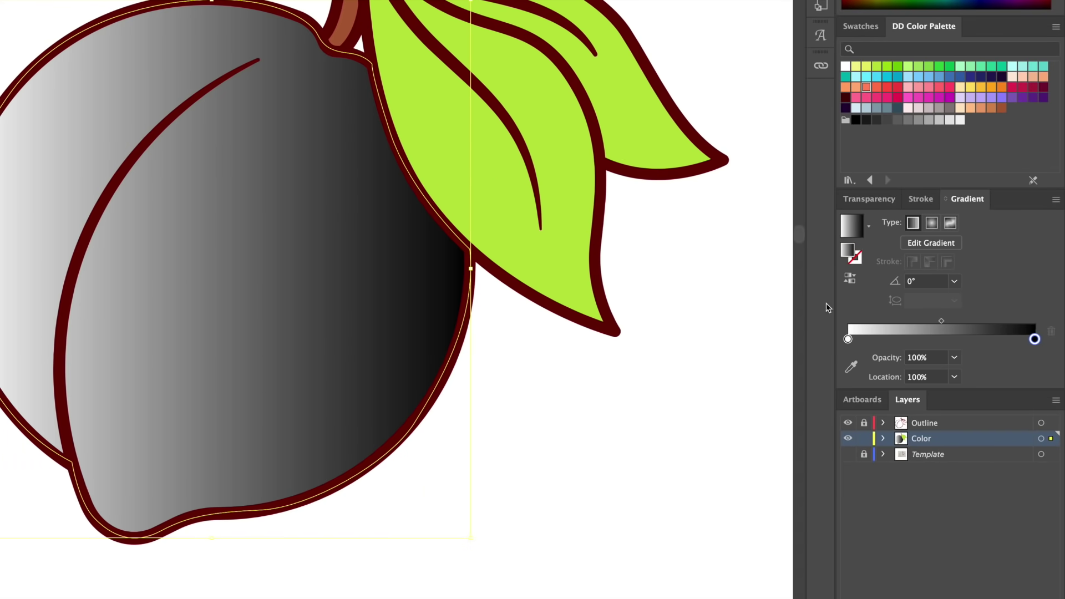
Colour the fruit gradient's end stop red-orange and its start stop yellow-orange (FFC239)
{"action": "scroll", "coordinate": [681, 329], "scroll_direction": "down", "scroll_amount": 1}
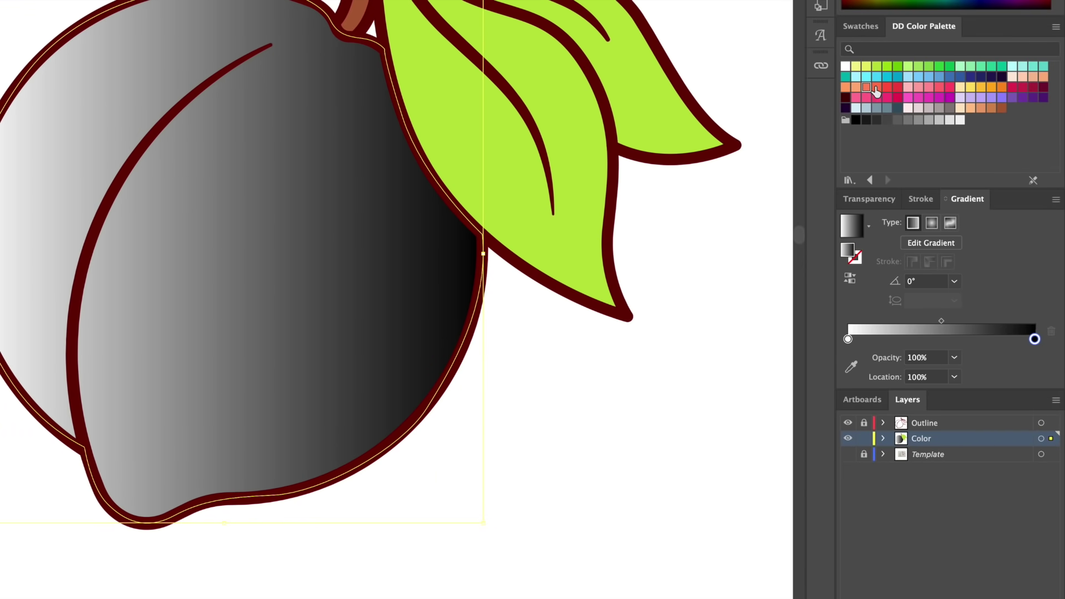
{"action": "left_click_drag", "start_coordinate": [1033, 342], "coordinate": [1033, 339]}
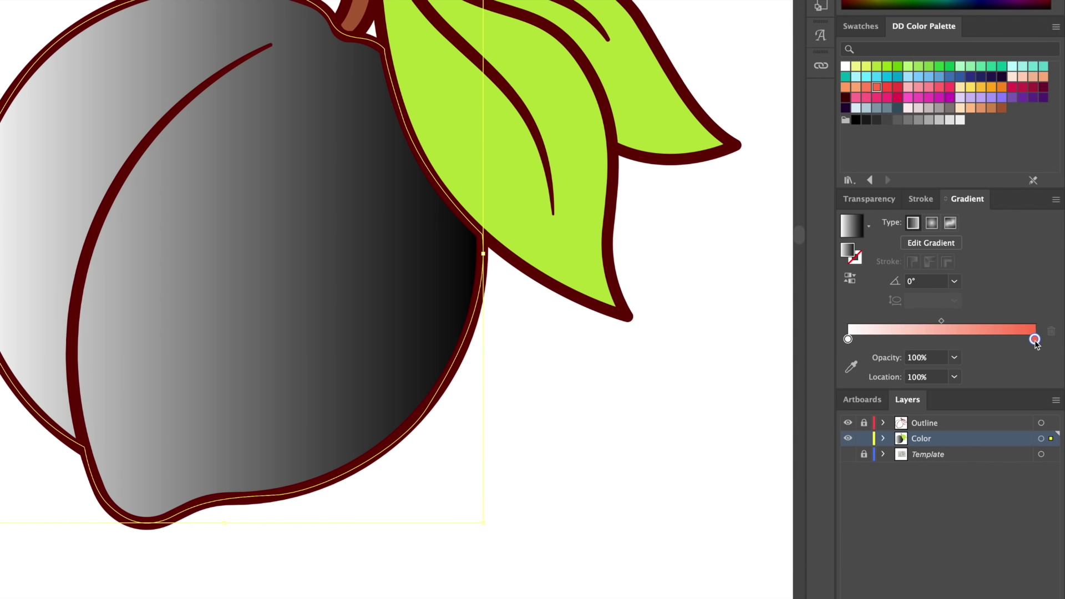
{"action": "left_click_drag", "start_coordinate": [980, 87], "coordinate": [848, 339]}
{"action": "key", "text": "z"}
{"action": "left_click_drag", "start_coordinate": [562, 370], "coordinate": [544, 370]}
{"action": "key", "text": "v"}
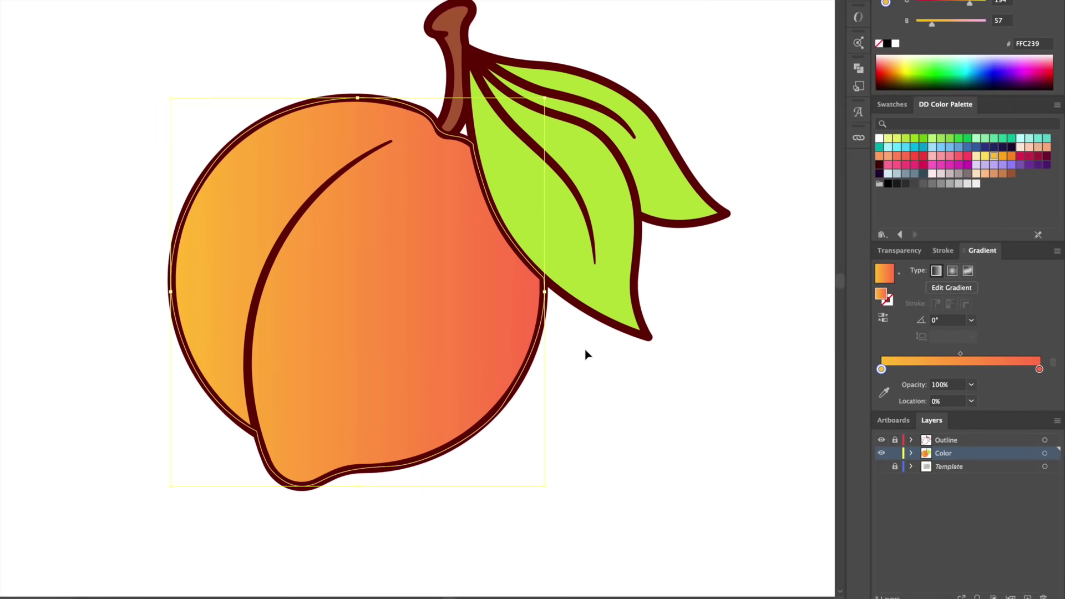
Make the fruit's gradient radial and spread it from yellow near the fruit's lower-right edge to red-orange at its upper left
{"action": "left_click", "coordinate": [499, 322]}
{"action": "left_click", "coordinate": [278, 287]}
{"action": "key", "text": "g"}
{"action": "left_click_drag", "start_coordinate": [562, 449], "coordinate": [505, 375]}
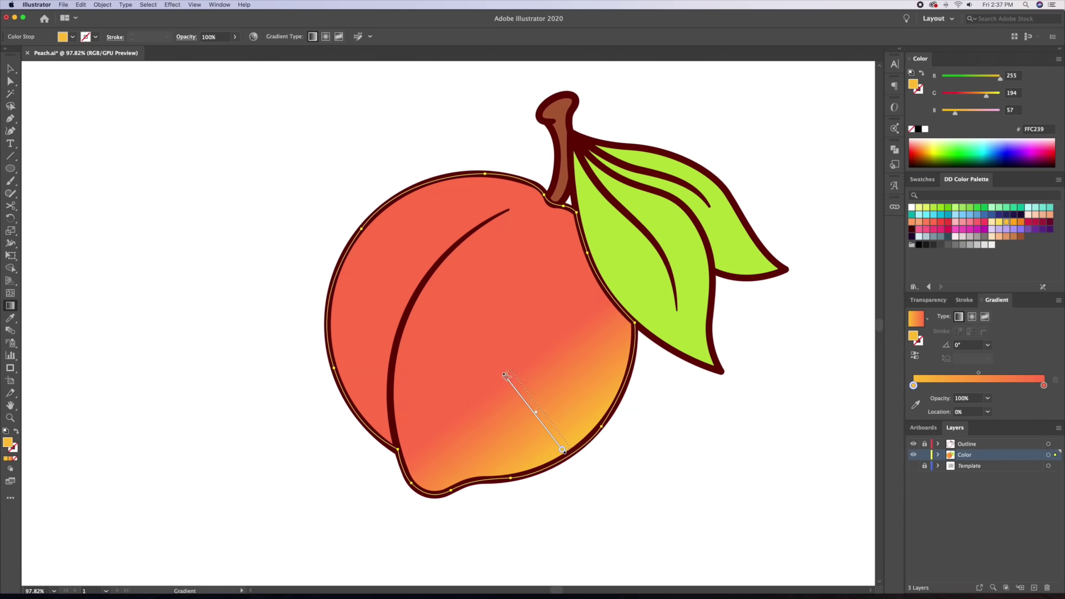
{"action": "left_click", "coordinate": [972, 318]}
{"action": "left_click_drag", "start_coordinate": [568, 461], "coordinate": [386, 278]}
{"action": "left_click_drag", "start_coordinate": [512, 488], "coordinate": [405, 298]}
{"action": "left_click_drag", "start_coordinate": [592, 454], "coordinate": [434, 316]}
{"action": "left_click_drag", "start_coordinate": [532, 481], "coordinate": [390, 308]}
{"action": "left_click", "coordinate": [241, 355], "text": "super"}
{"action": "left_click_drag", "start_coordinate": [267, 355], "coordinate": [307, 376]}
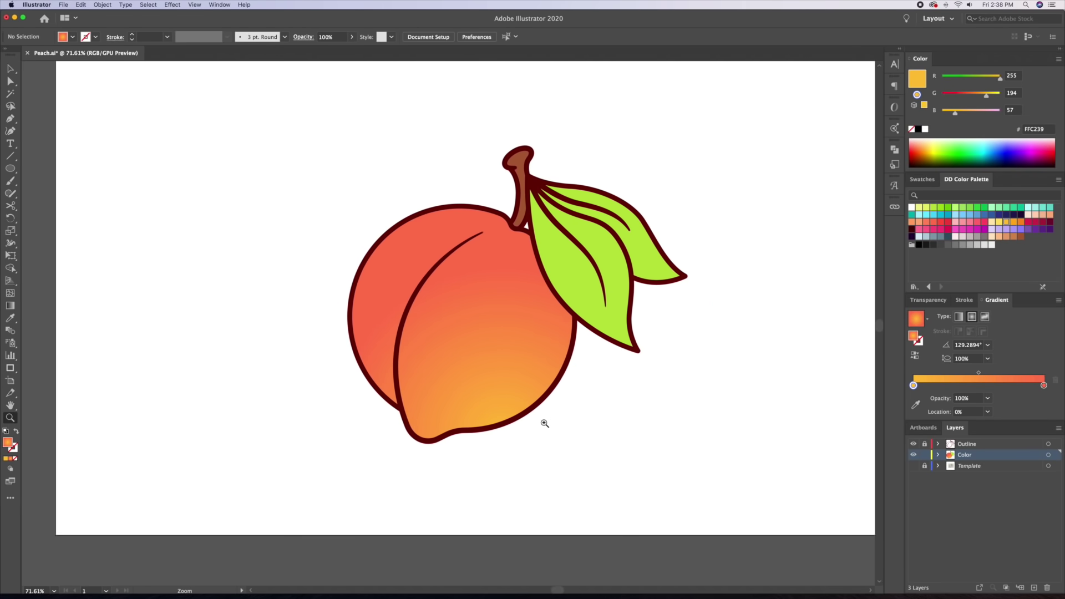
Draw a red shadow shape (FF5543) with the Pen tool between the fruit's left edge and the lower part of the crease
{"action": "left_click_drag", "start_coordinate": [533, 415], "coordinate": [530, 429]}
{"action": "left_click", "coordinate": [404, 399]}
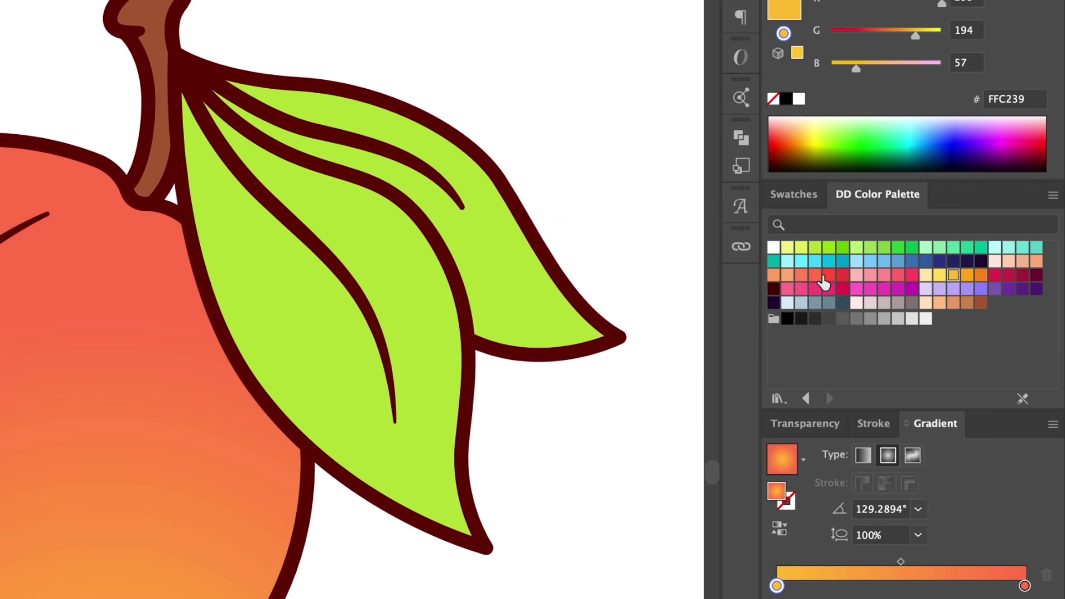
{"action": "left_click", "coordinate": [827, 280]}
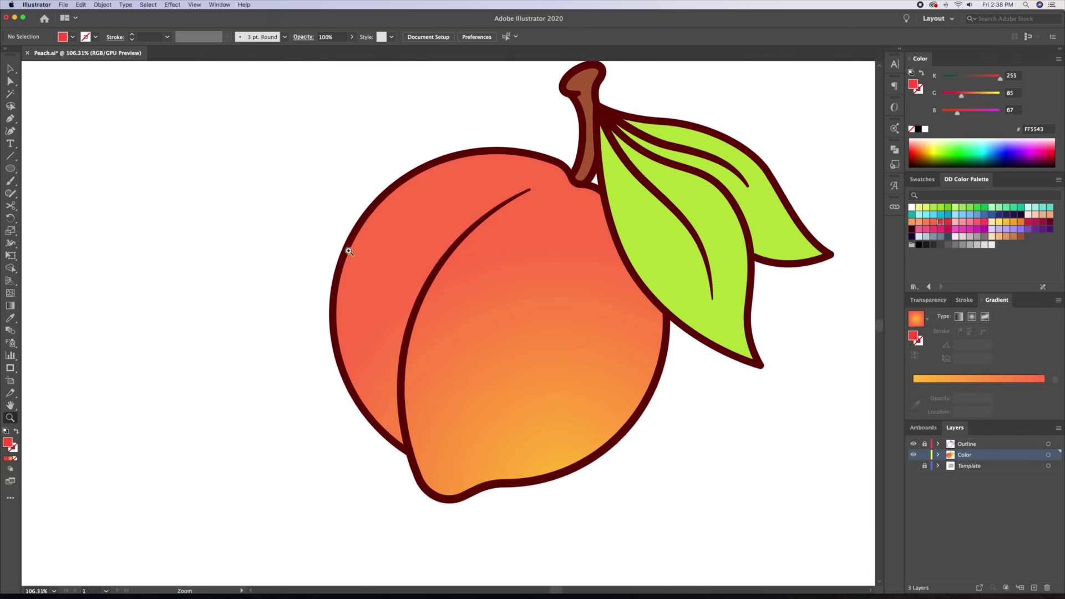
{"action": "left_click_drag", "start_coordinate": [364, 250], "coordinate": [378, 242]}
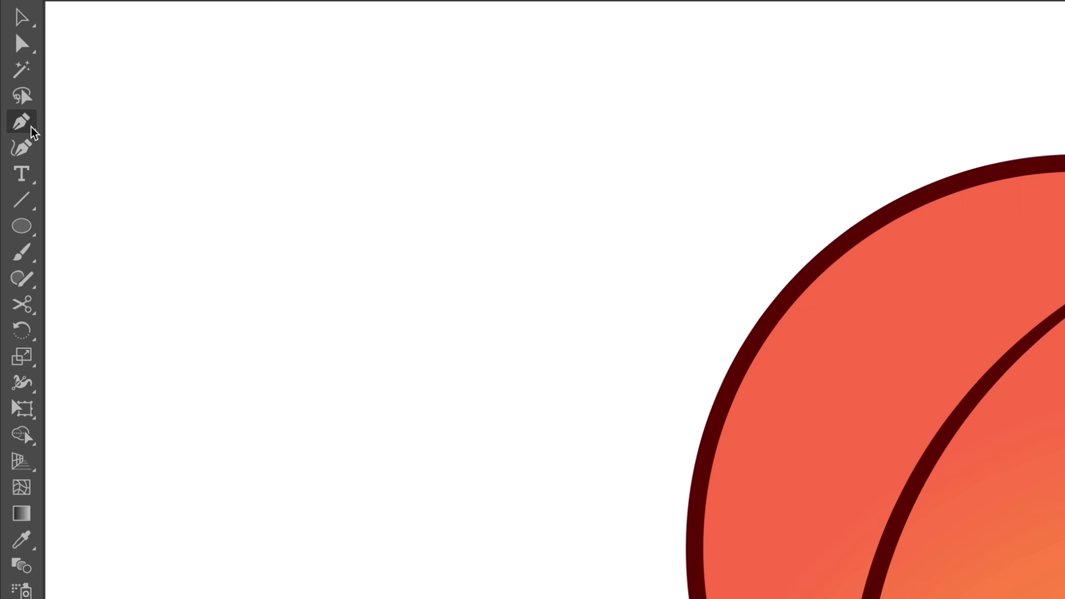
{"action": "left_click", "coordinate": [10, 119]}
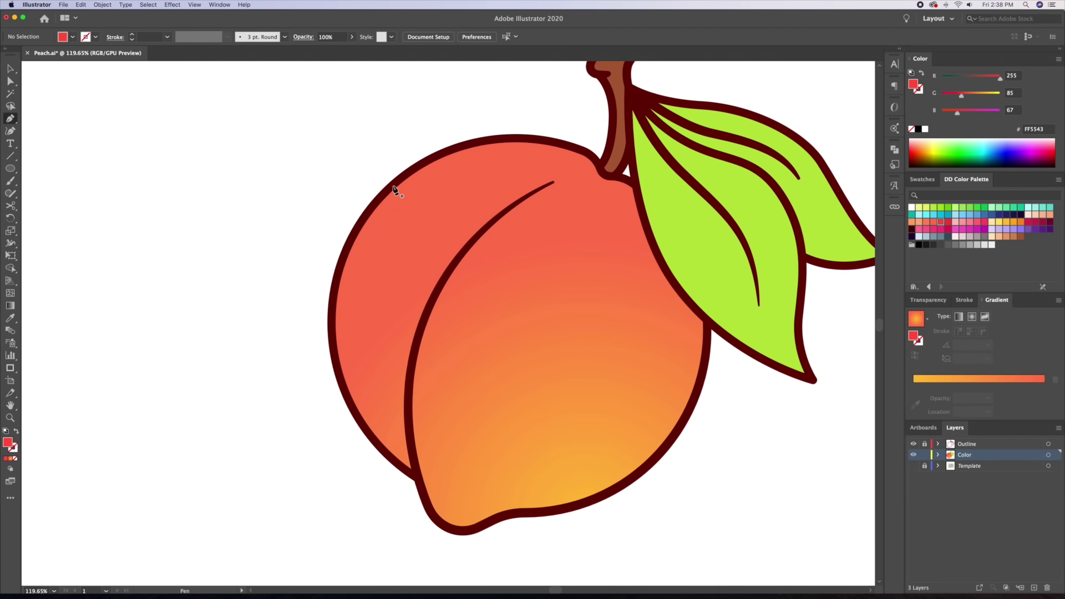
{"action": "left_click", "coordinate": [391, 186]}
{"action": "left_click_drag", "start_coordinate": [411, 359], "coordinate": [479, 406]}
{"action": "left_click", "coordinate": [411, 359]}
{"action": "left_click_drag", "start_coordinate": [417, 475], "coordinate": [433, 520]}
{"action": "left_click", "coordinate": [417, 476]}
{"action": "left_click_drag", "start_coordinate": [330, 323], "coordinate": [327, 220]}
{"action": "left_click_drag", "start_coordinate": [391, 186], "coordinate": [415, 163]}
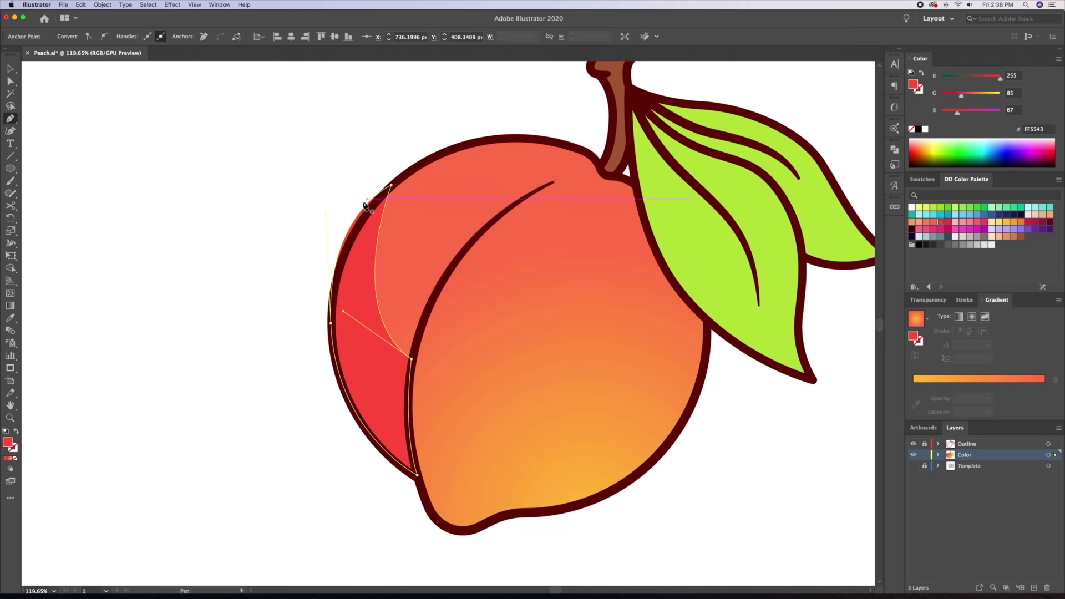
{"action": "left_click", "coordinate": [281, 222], "text": "super"}
Draw a second red shadow shape on the fruit beneath the front leaf, curving from the stem base to the leaf's lower edge
{"action": "key", "text": "z"}
{"action": "left_click_drag", "start_coordinate": [283, 221], "coordinate": [244, 220]}
{"action": "left_click_drag", "start_coordinate": [520, 203], "coordinate": [556, 234]}
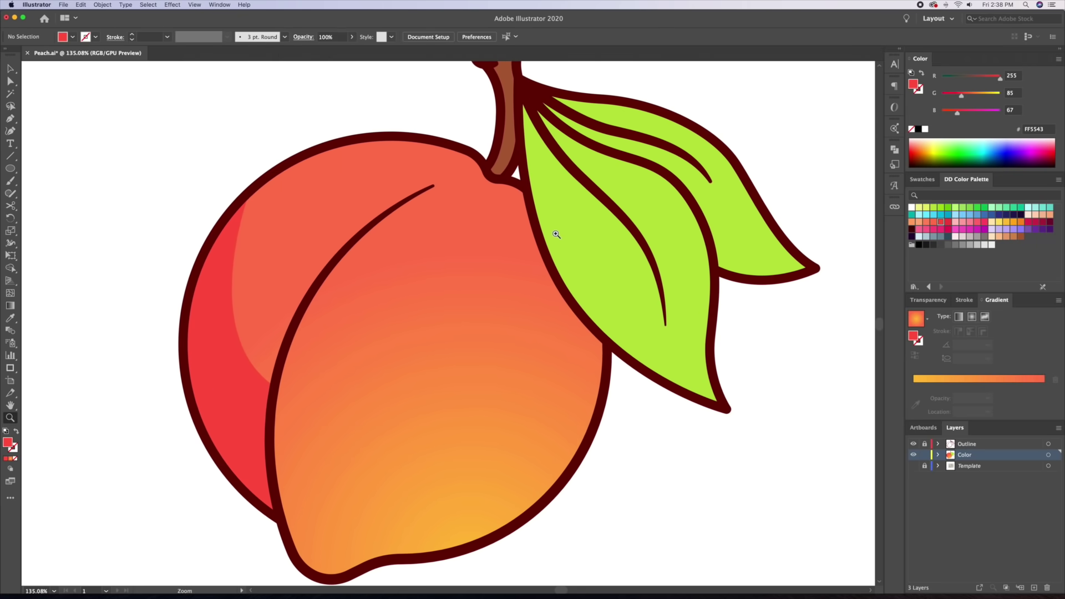
{"action": "left_click", "coordinate": [607, 344]}
{"action": "left_click_drag", "start_coordinate": [489, 181], "coordinate": [518, 85]}
{"action": "left_click", "coordinate": [526, 235]}
{"action": "left_click_drag", "start_coordinate": [607, 391], "coordinate": [678, 455]}
Set the opacity of both red shadow shapes on the fruit to 80%
{"action": "key", "text": "super+0"}
{"action": "key", "text": "v"}
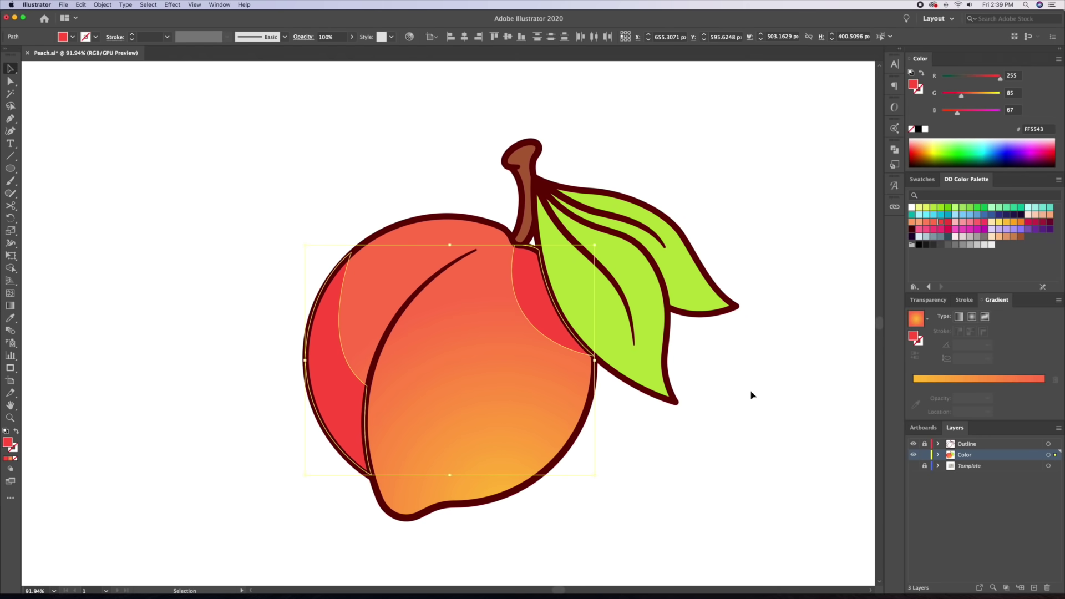
{"action": "left_click", "coordinate": [926, 302]}
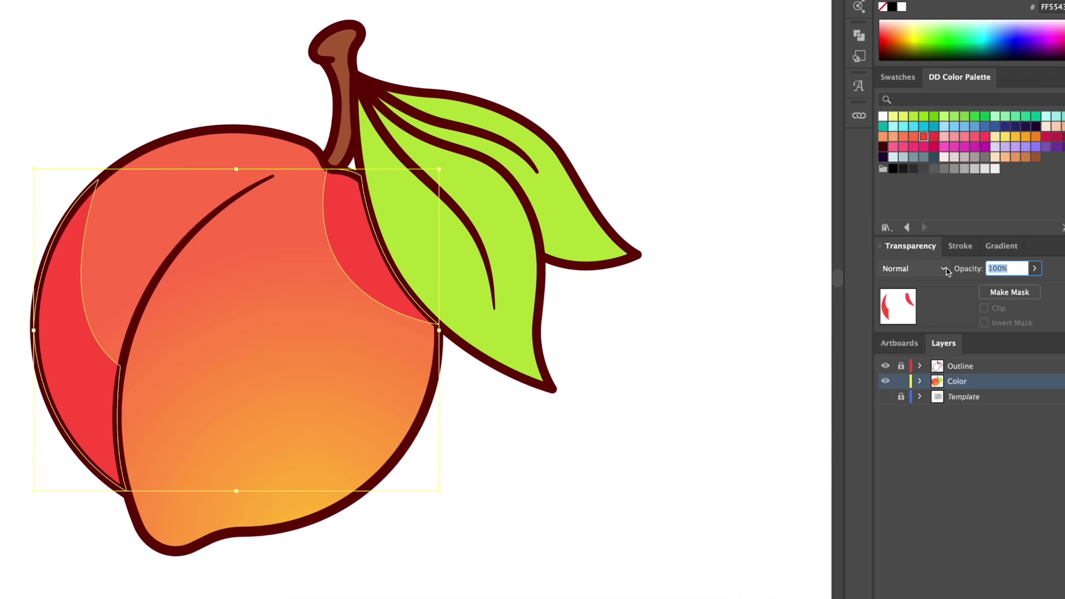
{"action": "type", "text": "80"}
{"action": "key", "text": "Return"}
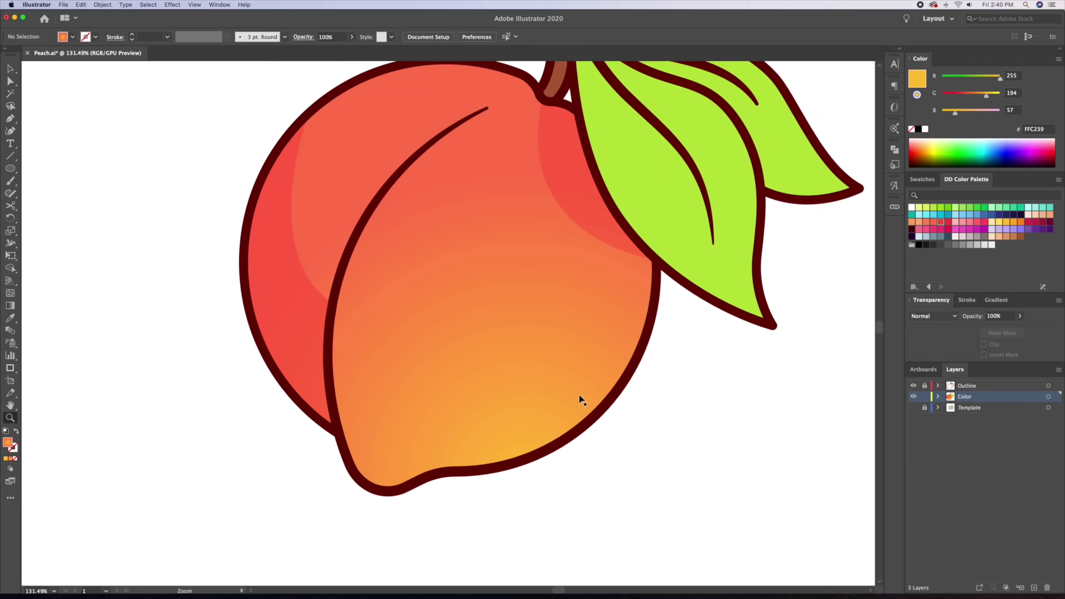
Draw a yellow highlight shape (FFE266) with the Pen tool along the fruit's lower-right edge, letting it extend past the outline
{"action": "key", "text": "v"}
{"action": "key", "text": "p"}
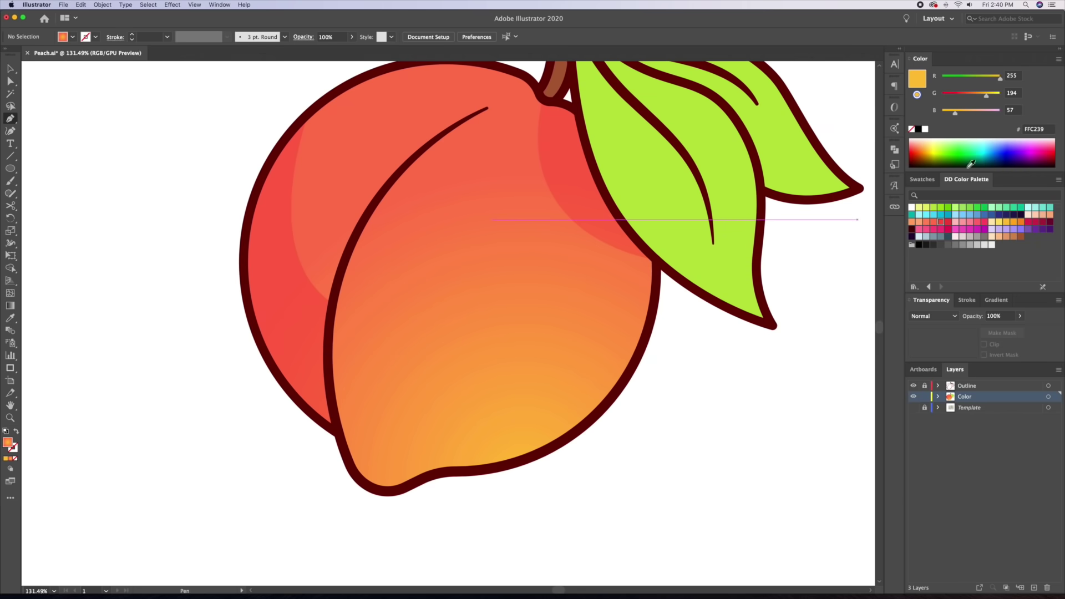
{"action": "left_click", "coordinate": [1001, 224]}
{"action": "left_click", "coordinate": [656, 260]}
{"action": "left_click_drag", "start_coordinate": [570, 415], "coordinate": [504, 461]}
{"action": "mouse_move", "coordinate": [413, 466]}
{"action": "left_mouse_down"}
{"action": "mouse_move", "coordinate": [398, 474]}
{"action": "mouse_move", "coordinate": [428, 477]}
{"action": "left_mouse_up"}
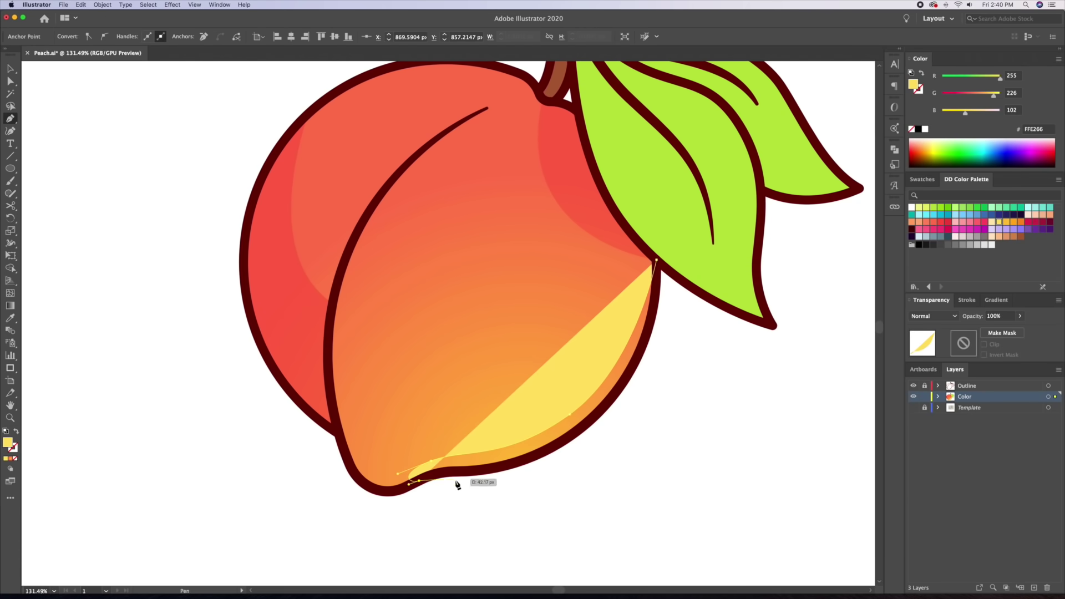
{"action": "left_click", "coordinate": [501, 499]}
{"action": "left_click", "coordinate": [701, 445]}
{"action": "left_click", "coordinate": [701, 342]}
{"action": "left_click", "coordinate": [656, 259]}
{"action": "key", "text": "v"}
{"action": "key", "text": "super+shift+a"}
Trim off the part of the yellow highlight outside the fruit with the Shape Builder tool
{"action": "left_click", "coordinate": [677, 430]}
{"action": "left_click", "coordinate": [606, 395], "text": "shift"}
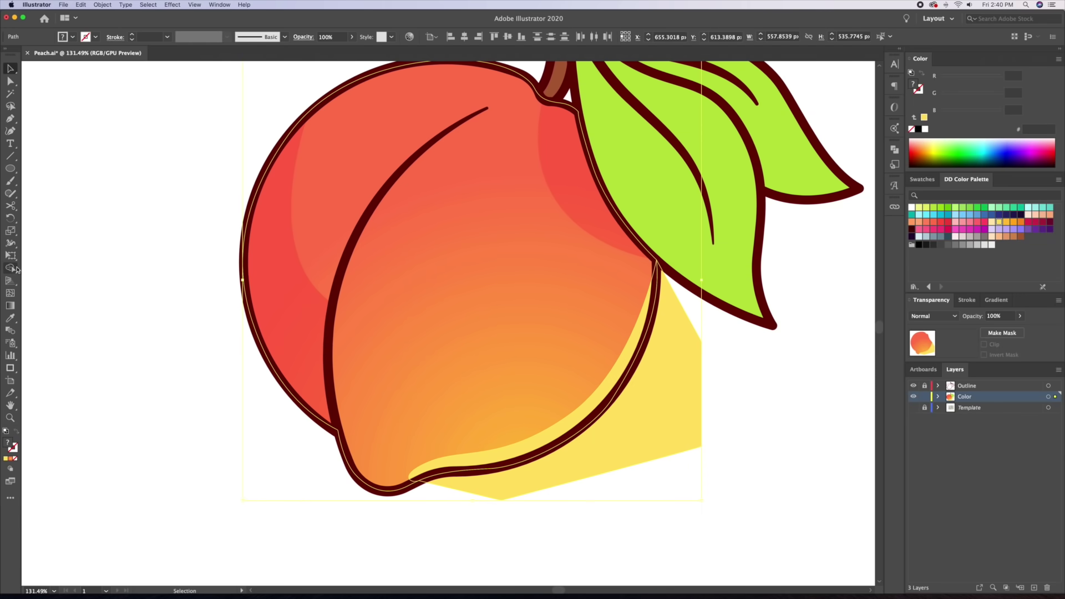
{"action": "left_click", "coordinate": [11, 268]}
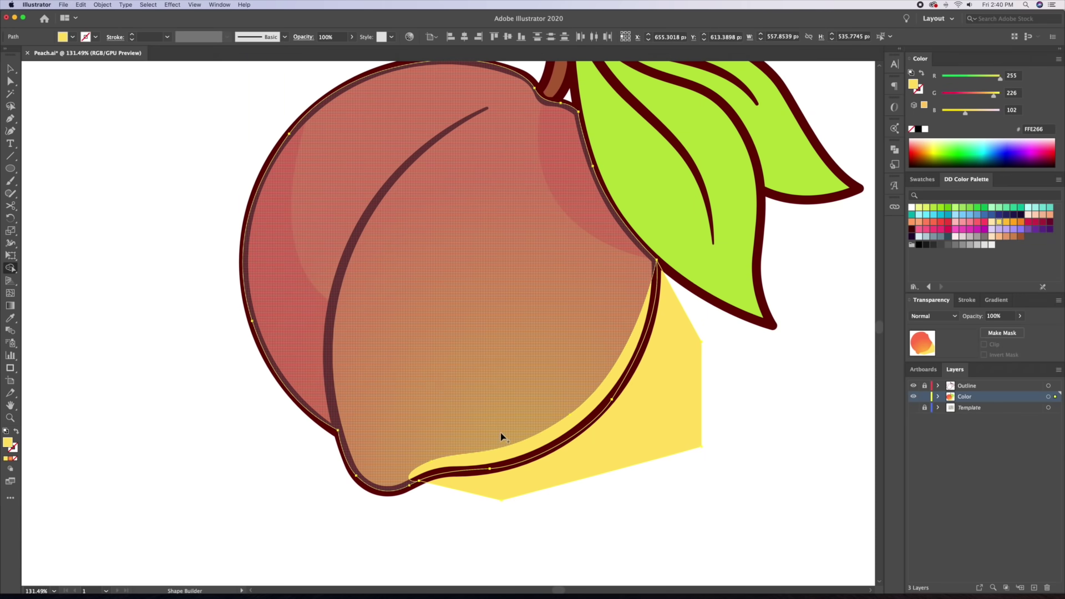
{"action": "left_click", "coordinate": [525, 452]}
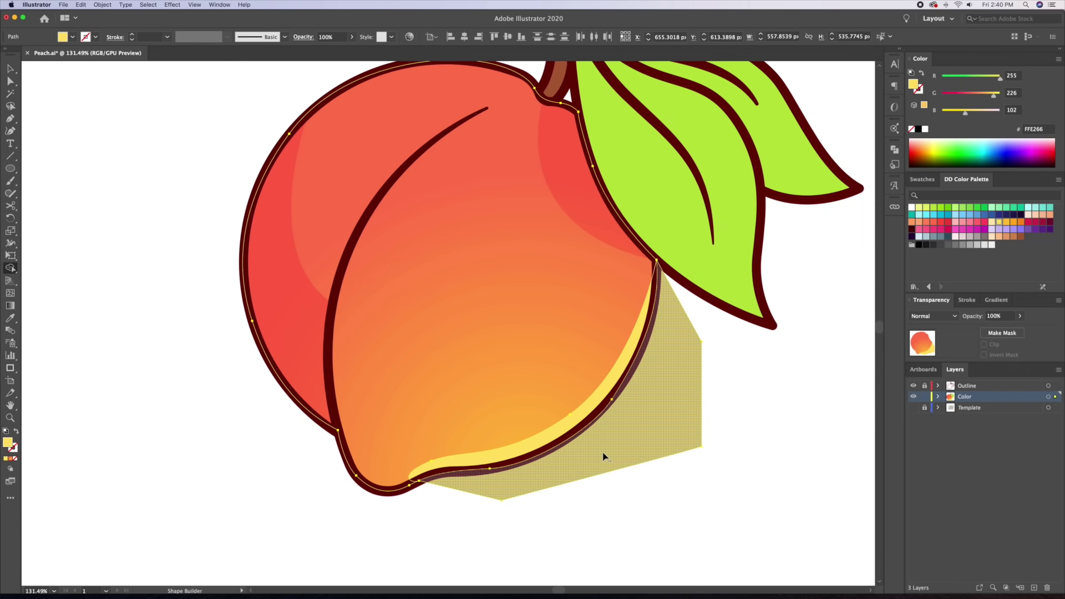
{"action": "left_click", "coordinate": [604, 456], "text": "alt"}
{"action": "left_click", "coordinate": [604, 454]}
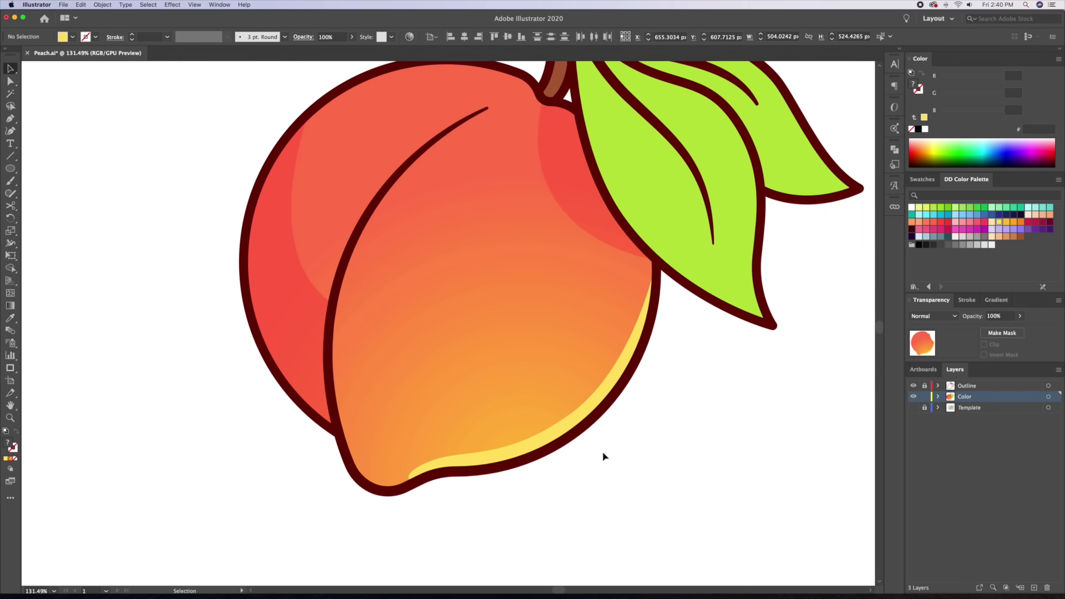
Set the opacity of the yellow edge highlight to 50%
{"action": "key", "text": "z"}
{"action": "left_click_drag", "start_coordinate": [603, 455], "coordinate": [583, 457]}
{"action": "key", "text": "v"}
{"action": "left_click", "coordinate": [573, 435]}
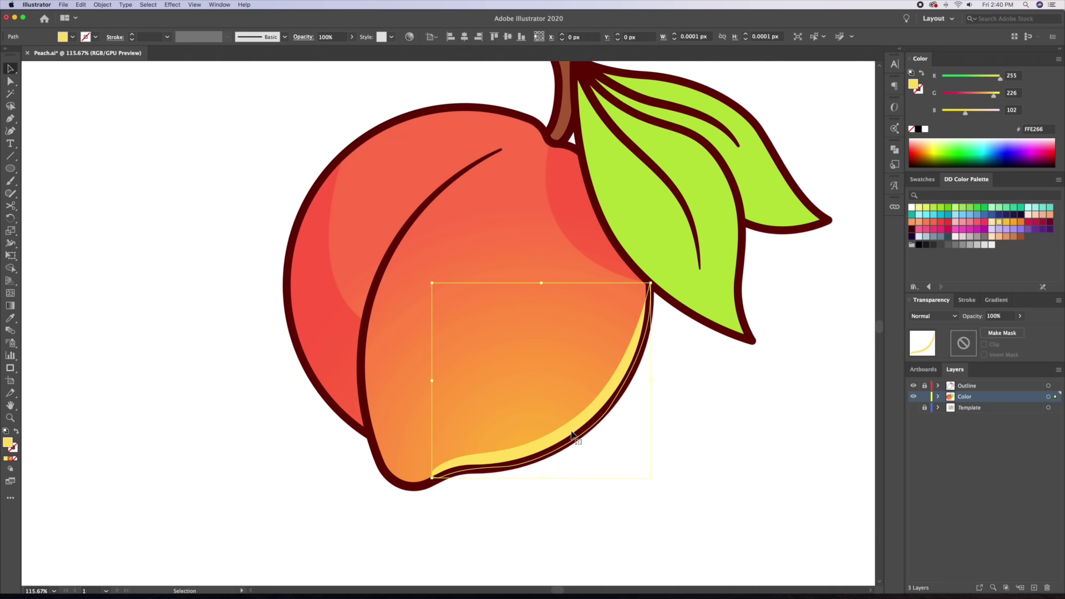
{"action": "double_click", "coordinate": [1002, 315]}
{"action": "type", "text": "90"}
{"action": "key", "text": "Return"}
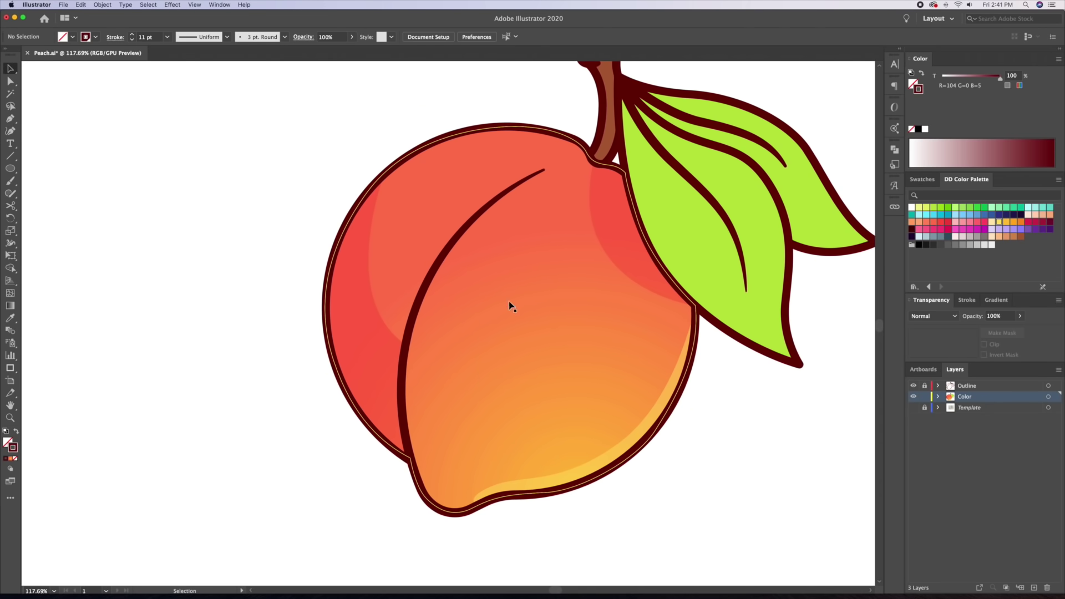
Draw a short curved stroke about 85 by 139 px on the fruit, parallel to the crease on its right side
{"action": "key", "text": "z"}
{"action": "left_click_drag", "start_coordinate": [521, 303], "coordinate": [494, 339]}
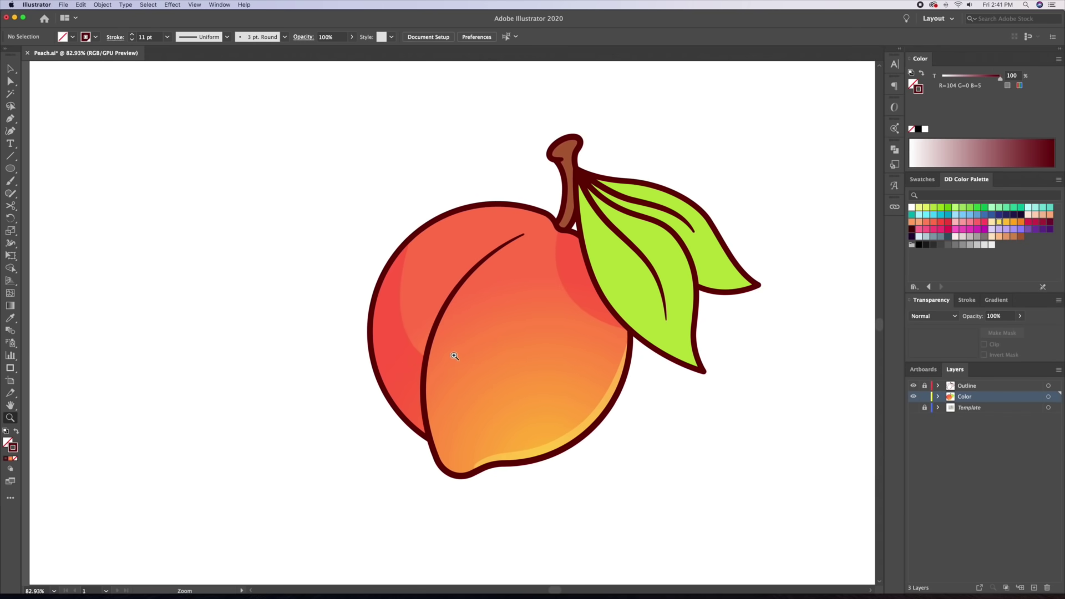
{"action": "scroll", "coordinate": [488, 299], "scroll_direction": "up", "scroll_amount": 3}
{"action": "key", "text": "p"}
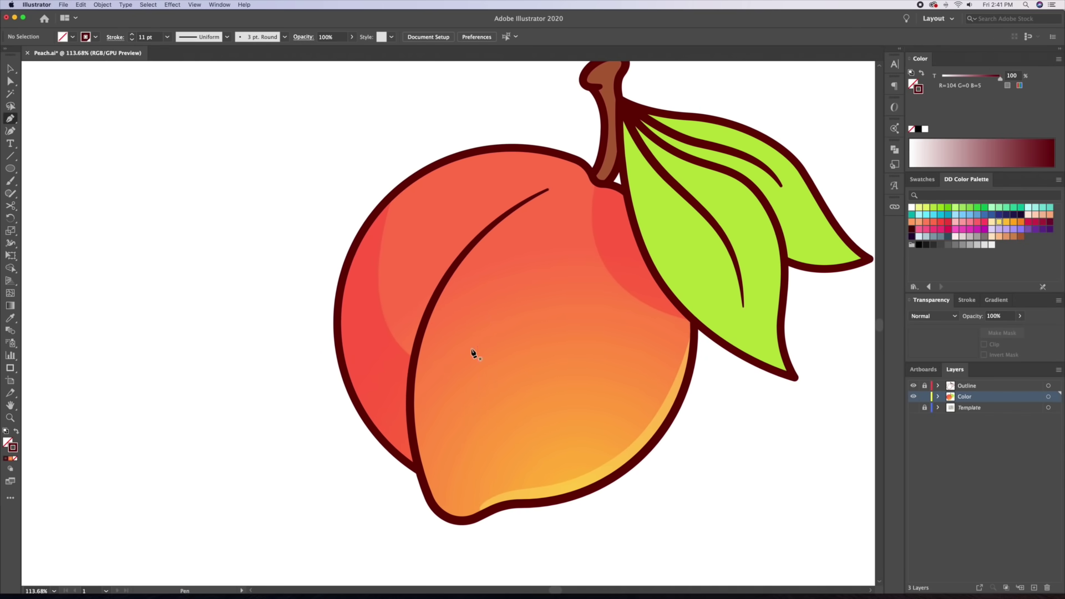
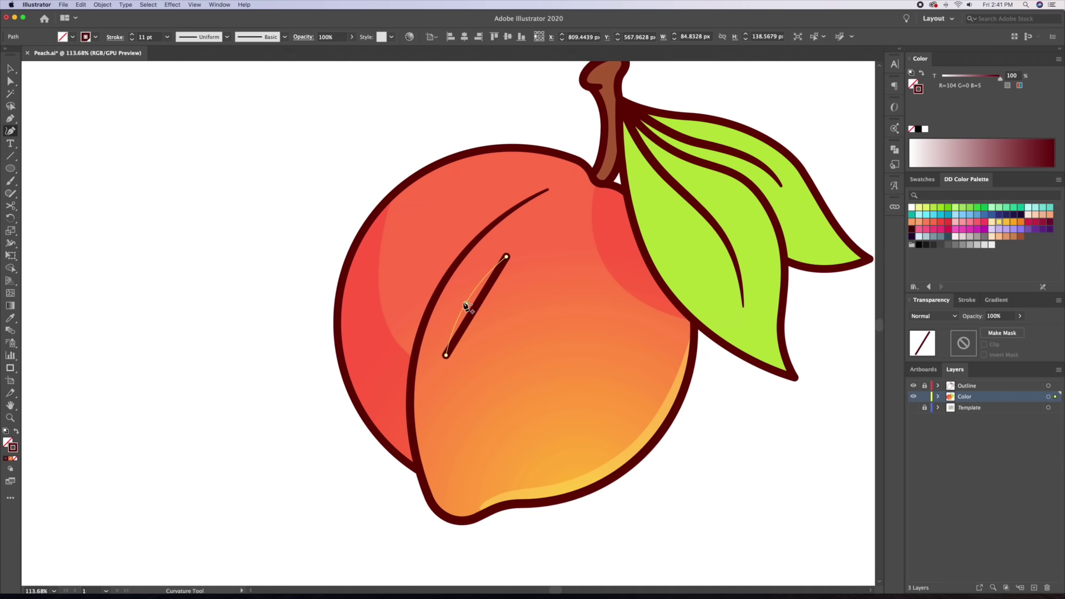
{"action": "key", "text": "v"}
{"action": "left_click", "coordinate": [207, 275]}
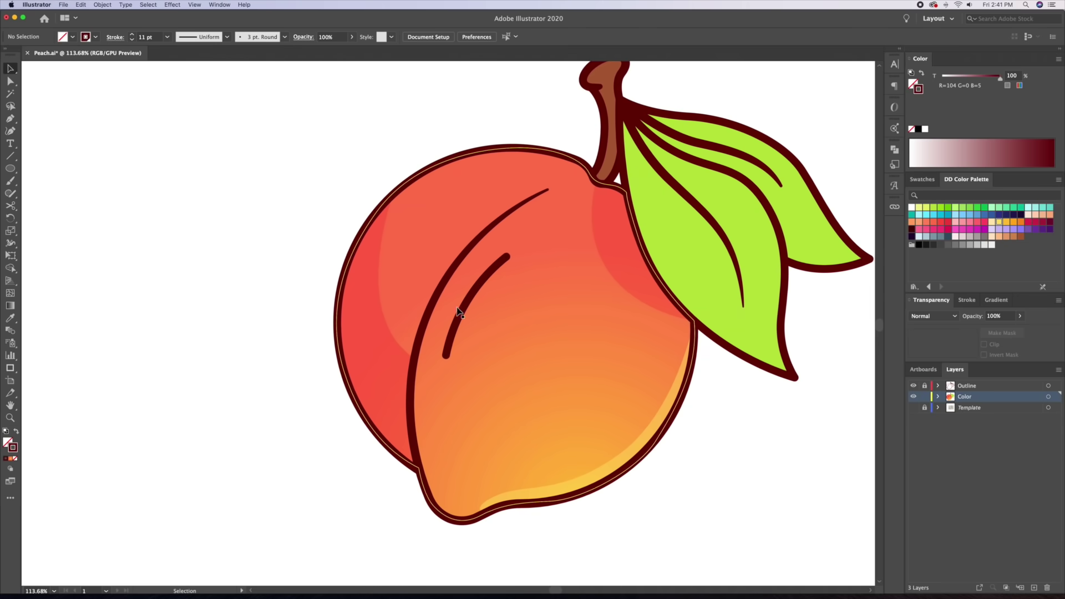
{"action": "left_click", "coordinate": [473, 304]}
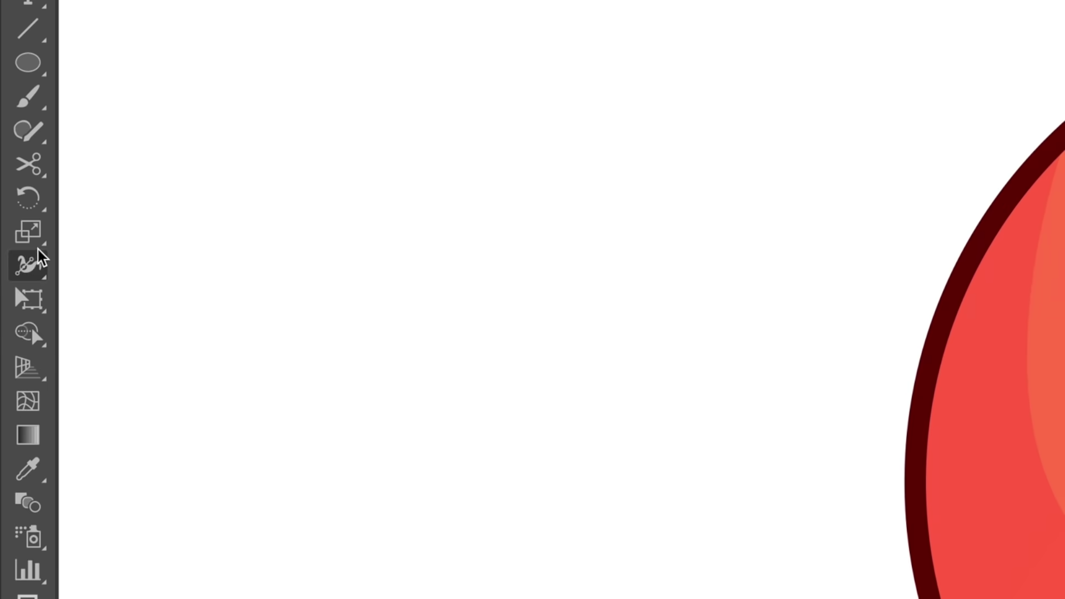
Widen the middle of the short curved stroke to about 48 px with the Width tool, leaving its ends tapered
{"action": "left_click", "coordinate": [9, 246]}
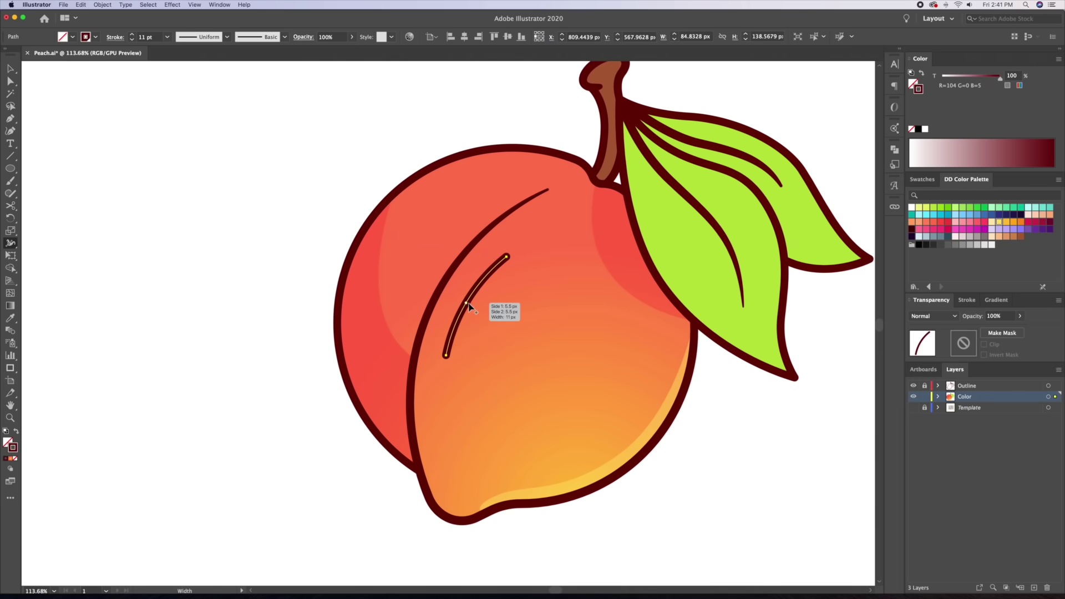
{"action": "mouse_move", "coordinate": [468, 305]}
{"action": "left_mouse_down"}
{"action": "mouse_move", "coordinate": [480, 314]}
{"action": "mouse_move", "coordinate": [473, 310]}
{"action": "left_mouse_up"}
{"action": "key", "text": "v"}
{"action": "key", "text": "super+shift+a"}
{"action": "left_click", "coordinate": [190, 265]}
{"action": "left_click", "coordinate": [477, 298]}
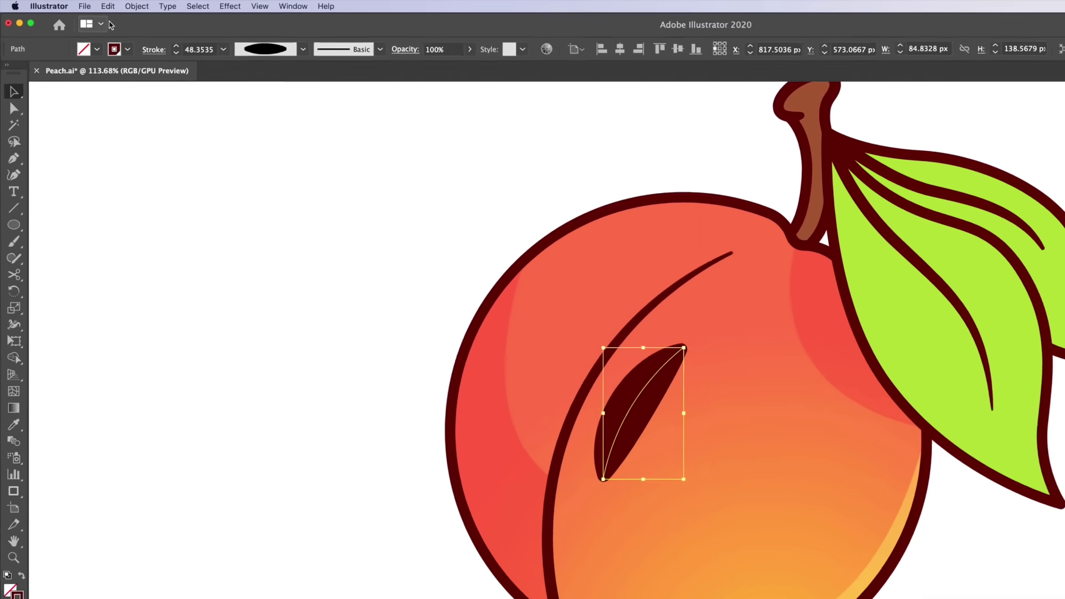
Outline the widened stroke into a shape and copy the yellow edge highlight's appearance onto it
{"action": "left_click", "coordinate": [130, 6]}
{"action": "mouse_move", "coordinate": [154, 244]}
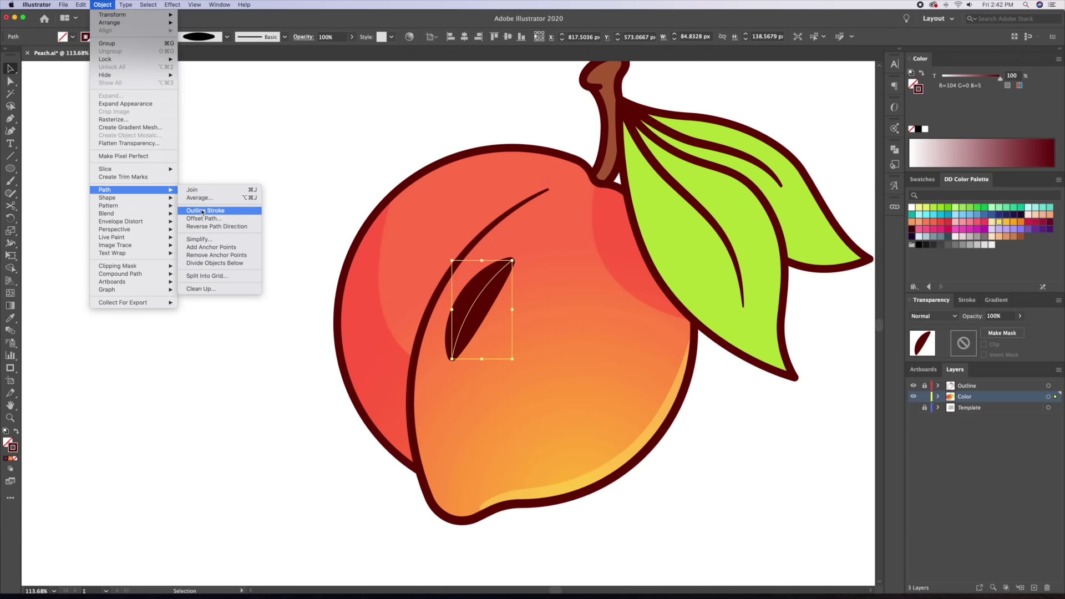
{"action": "left_click", "coordinate": [202, 211]}
{"action": "key", "text": "i"}
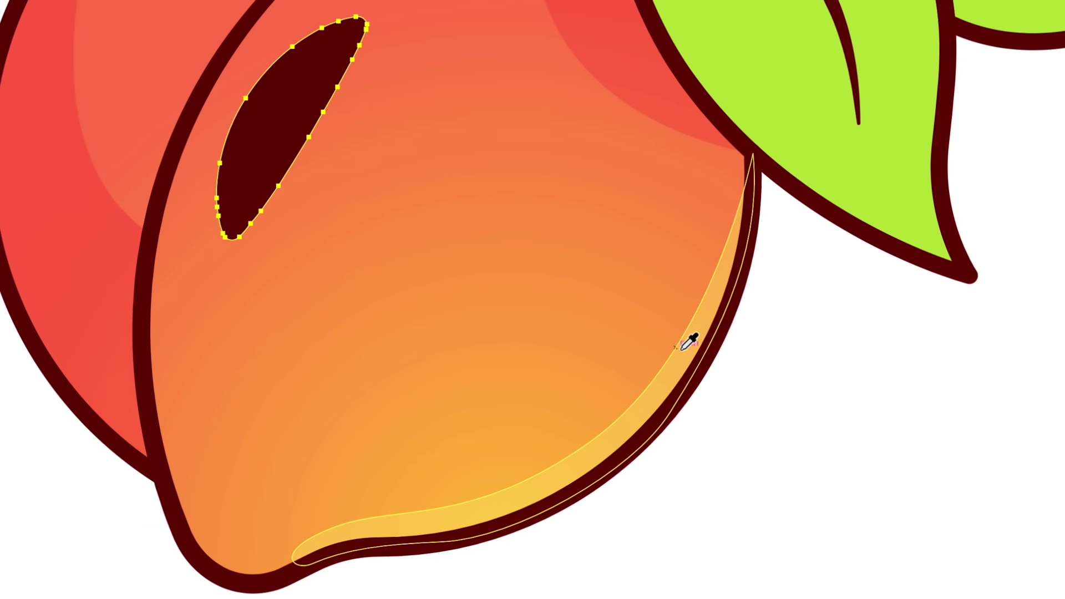
{"action": "left_click", "coordinate": [683, 348]}
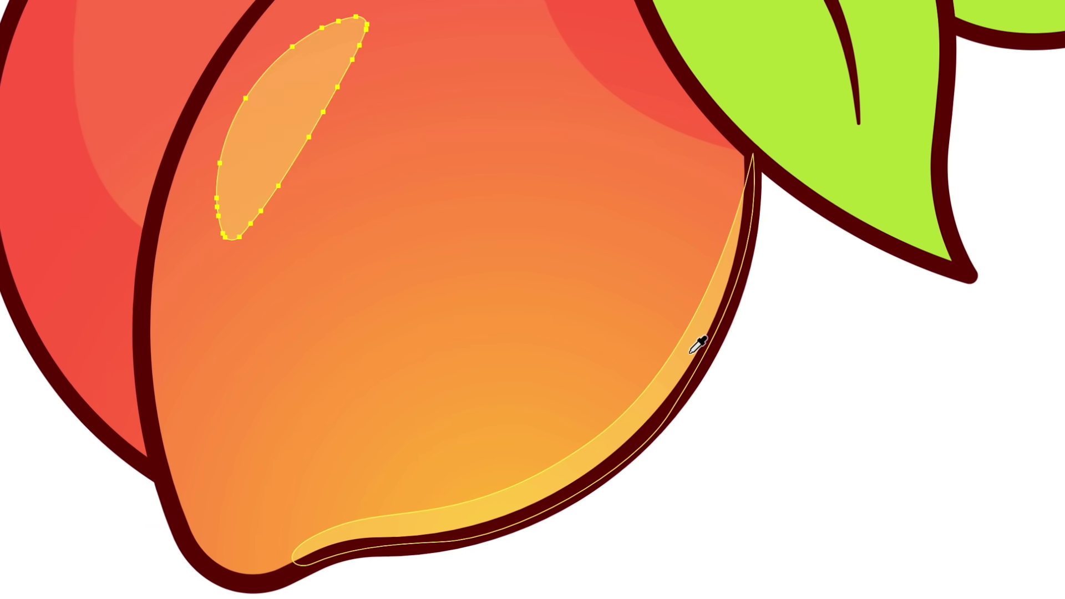
Enlarge and slightly rotate the highlight beside the crease to about 102 by 165 px, and set its opacity to 30%
{"action": "left_click_drag", "start_coordinate": [518, 258], "coordinate": [527, 247]}
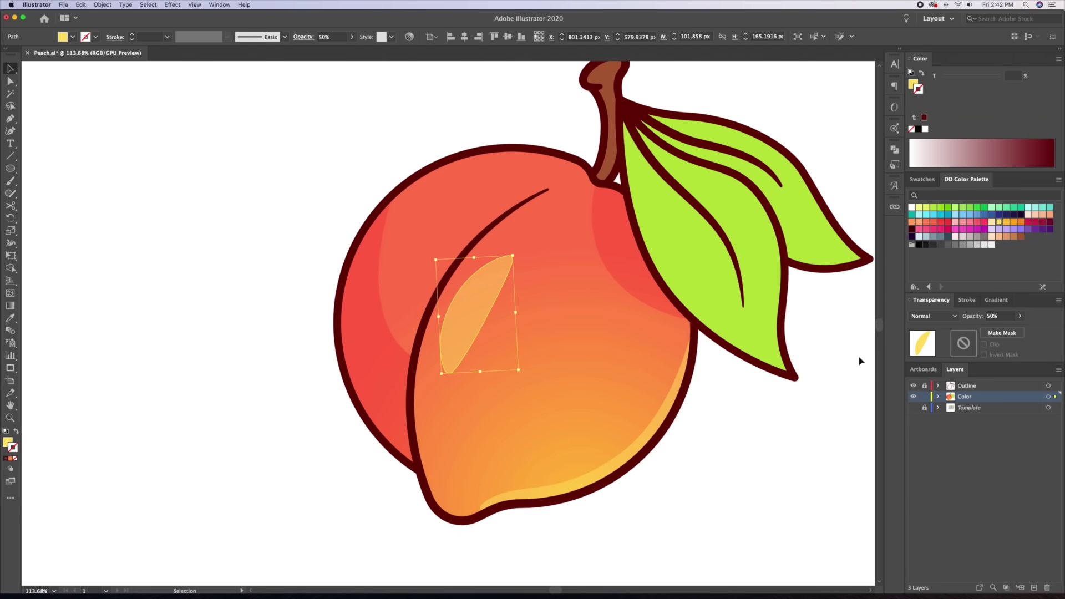
{"action": "key", "text": "super+0"}
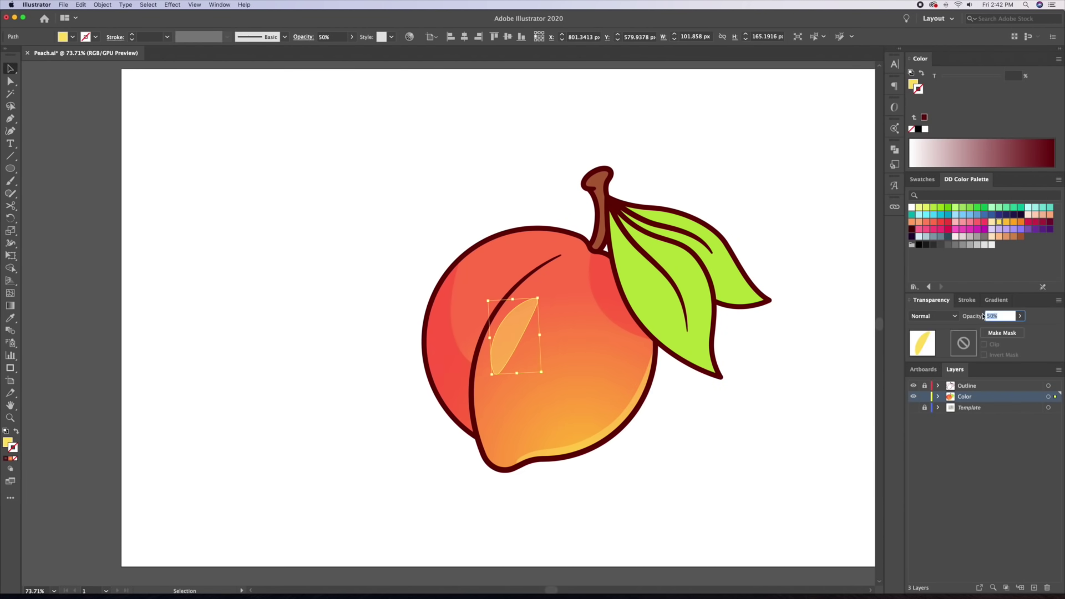
{"action": "left_click", "coordinate": [754, 414]}
{"action": "left_click_drag", "start_coordinate": [726, 433], "coordinate": [642, 418]}
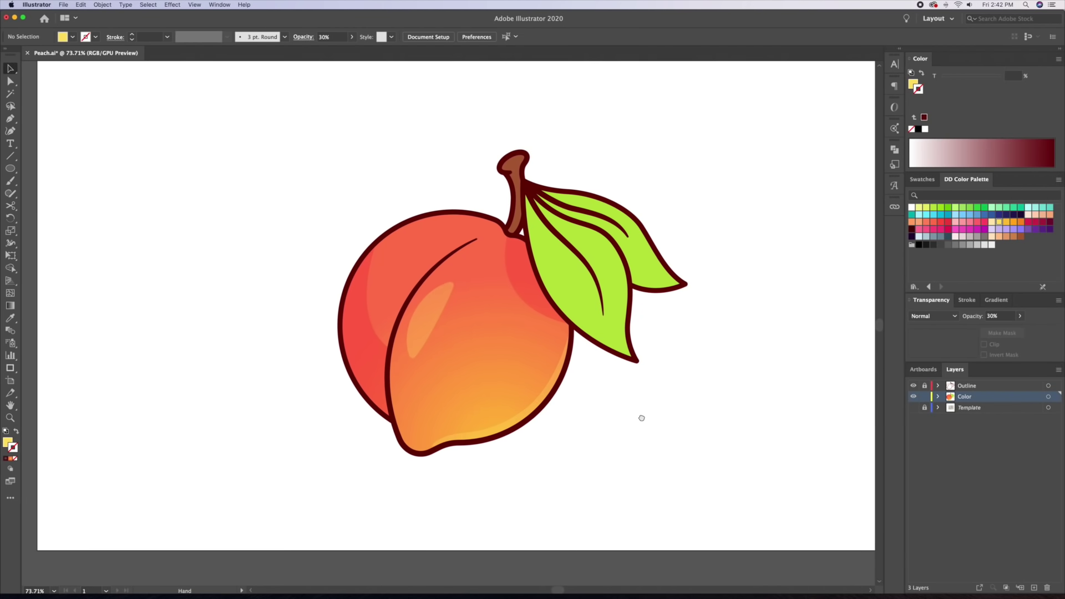
Draw a darker green shadow shape (77CE06) with the Pen tool between the front leaf's central vein and its fruit-side edge
{"action": "key", "text": "z"}
{"action": "left_click_drag", "start_coordinate": [575, 249], "coordinate": [646, 237]}
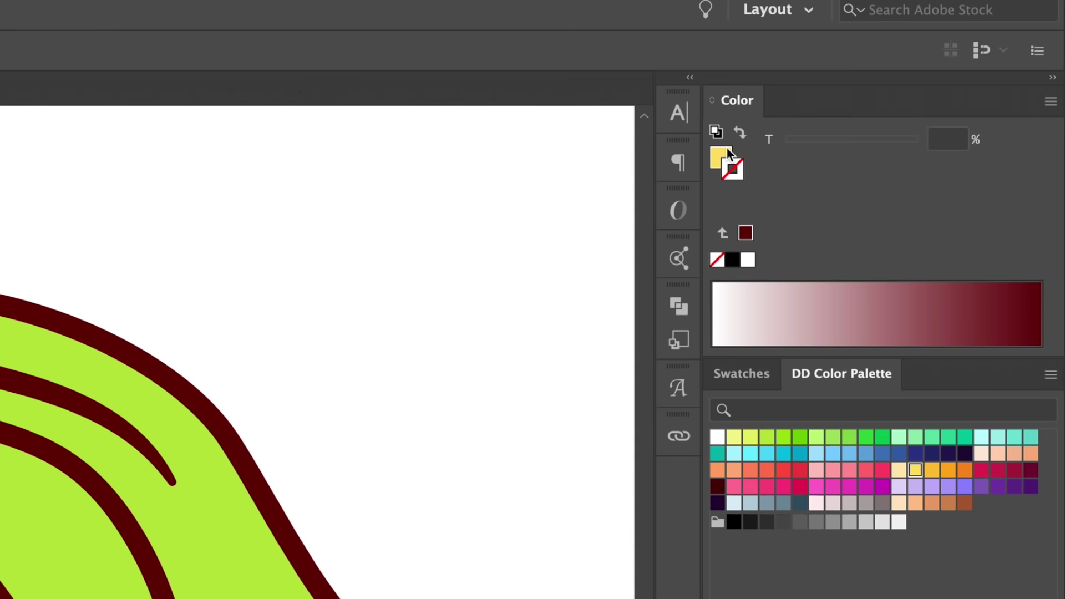
{"action": "left_click", "coordinate": [915, 83]}
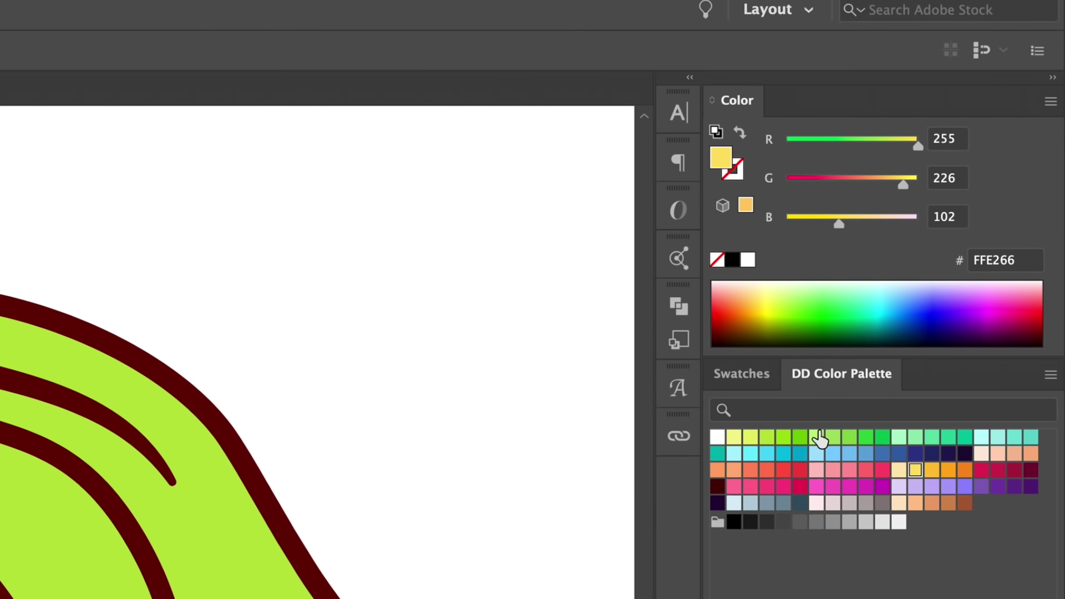
{"action": "left_click", "coordinate": [799, 437]}
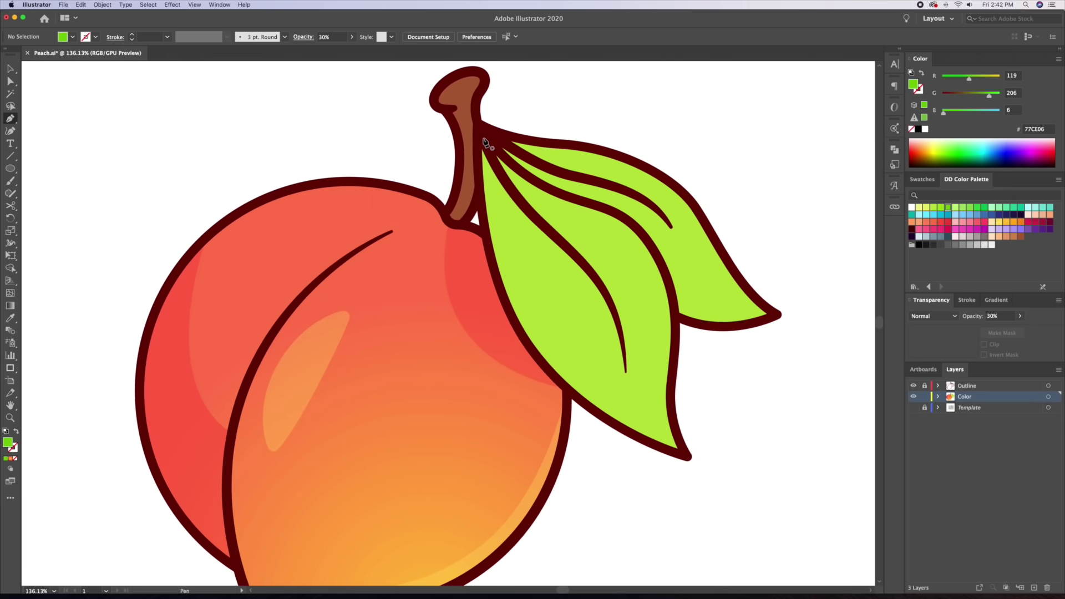
{"action": "left_click", "coordinate": [482, 135]}
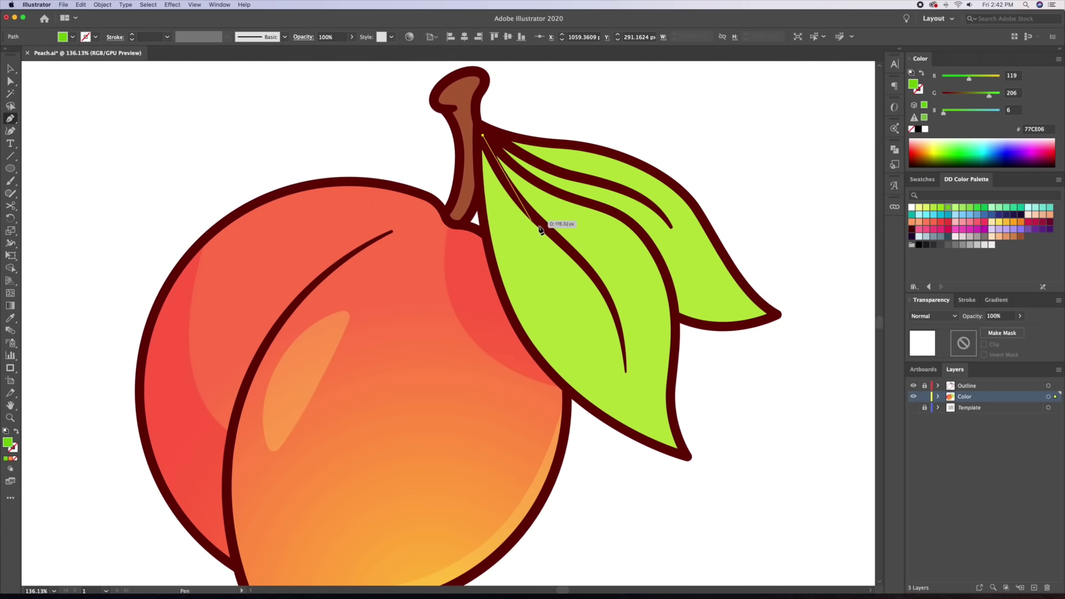
{"action": "left_click_drag", "start_coordinate": [556, 232], "coordinate": [618, 403]}
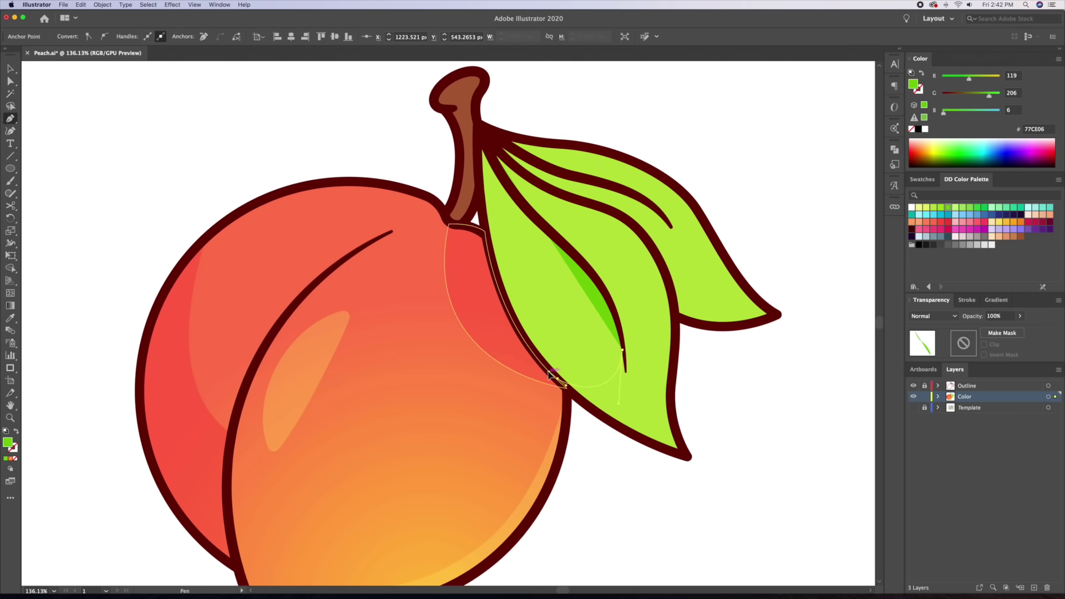
{"action": "left_click_drag", "start_coordinate": [546, 362], "coordinate": [546, 363]}
{"action": "left_click_drag", "start_coordinate": [490, 259], "coordinate": [479, 198]}
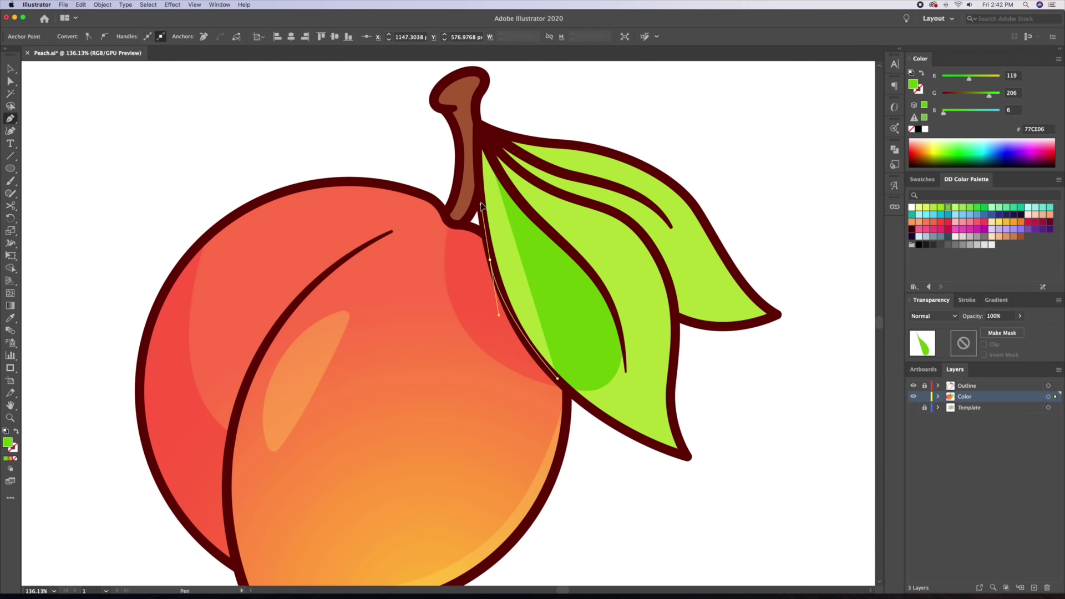
{"action": "key", "text": "v"}
{"action": "left_click", "coordinate": [627, 127]}
Draw a matching green shadow shape (77CE06) on the rear leaf, between its central vein and the front leaf
{"action": "left_click_drag", "start_coordinate": [627, 127], "coordinate": [550, 136]}
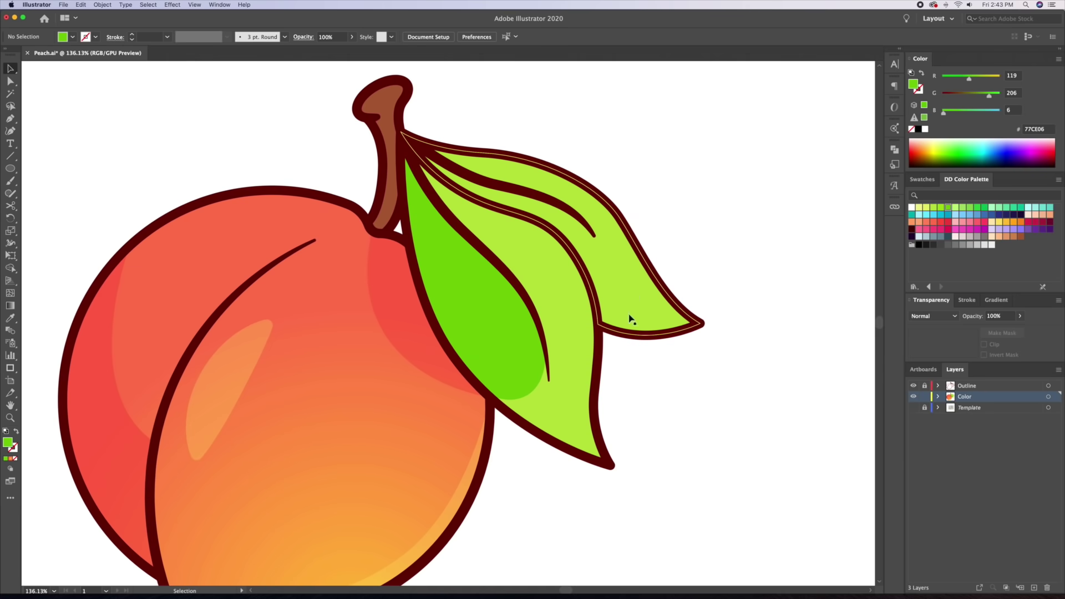
{"action": "key", "text": "p"}
{"action": "left_click", "coordinate": [428, 148]}
{"action": "left_click_drag", "start_coordinate": [593, 233], "coordinate": [597, 293]}
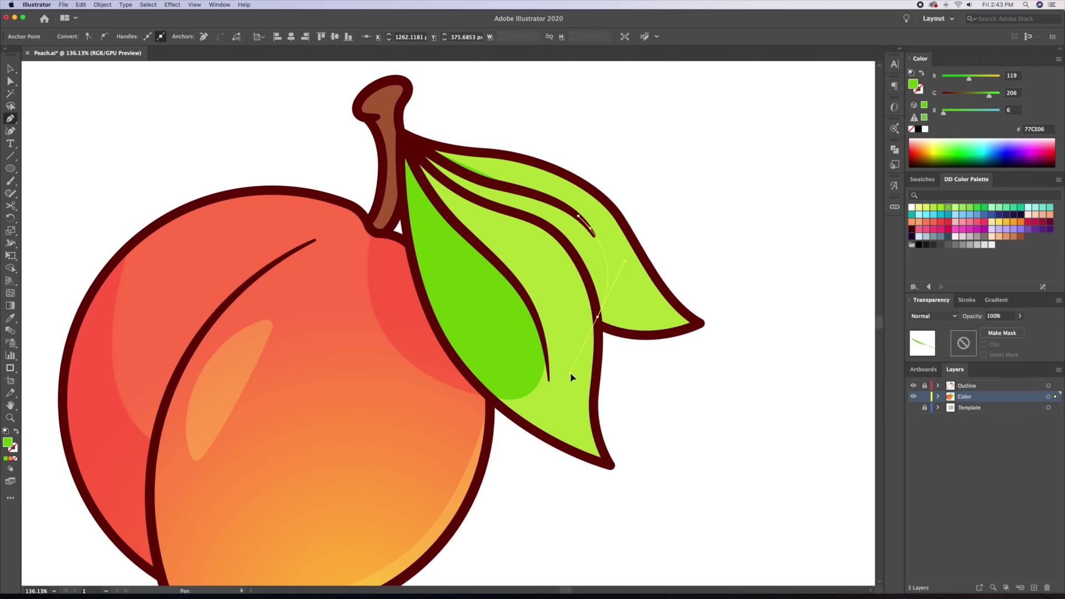
{"action": "left_click_drag", "start_coordinate": [570, 373], "coordinate": [570, 373]}
{"action": "left_click_drag", "start_coordinate": [549, 228], "coordinate": [427, 168]}
{"action": "left_click", "coordinate": [411, 147]}
{"action": "left_click", "coordinate": [429, 148]}
{"action": "key", "text": "super+shift+a"}
{"action": "key", "text": "z"}
{"action": "left_click_drag", "start_coordinate": [557, 99], "coordinate": [519, 133]}
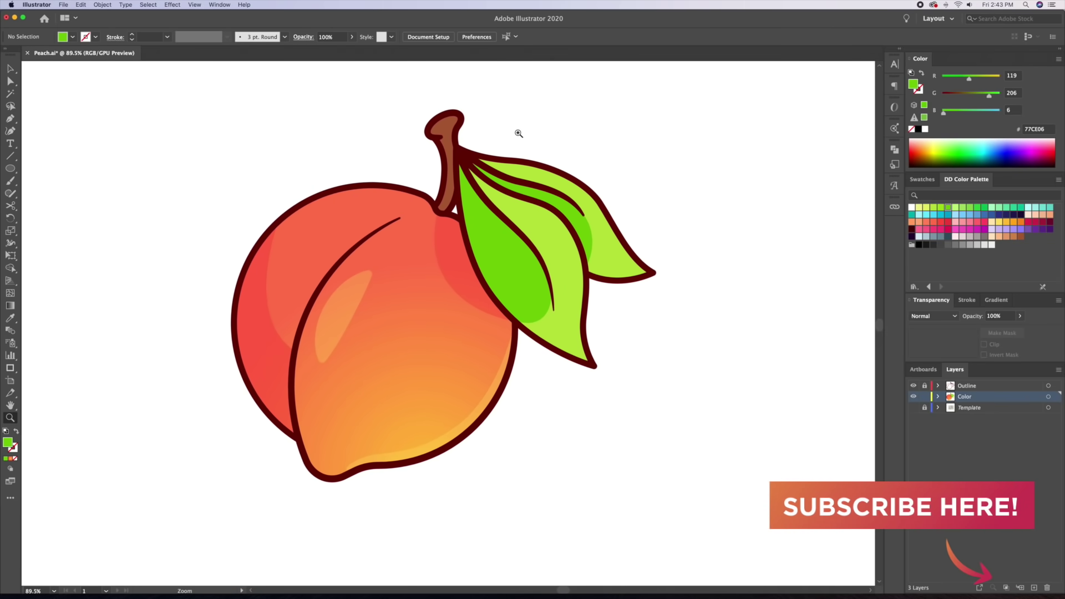
Draw a short curved 11 pt dark red stroke on the front leaf's light half, using the leaf outline's sampled appearance
{"action": "left_click", "coordinate": [545, 211]}
{"action": "key", "text": "i"}
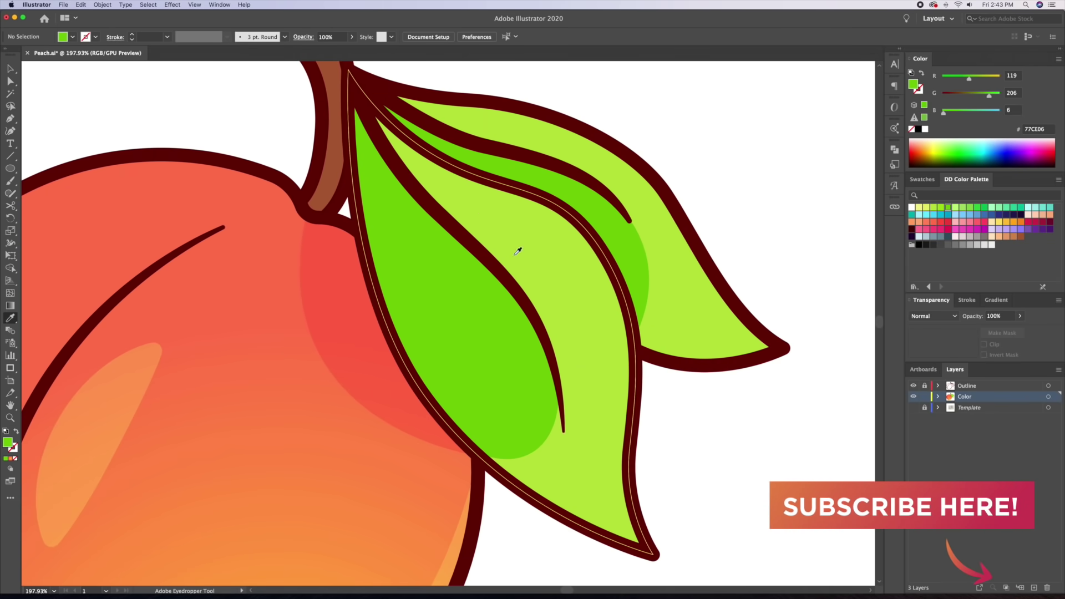
{"action": "left_click", "coordinate": [527, 243]}
{"action": "key", "text": "p"}
{"action": "left_click", "coordinate": [518, 235]}
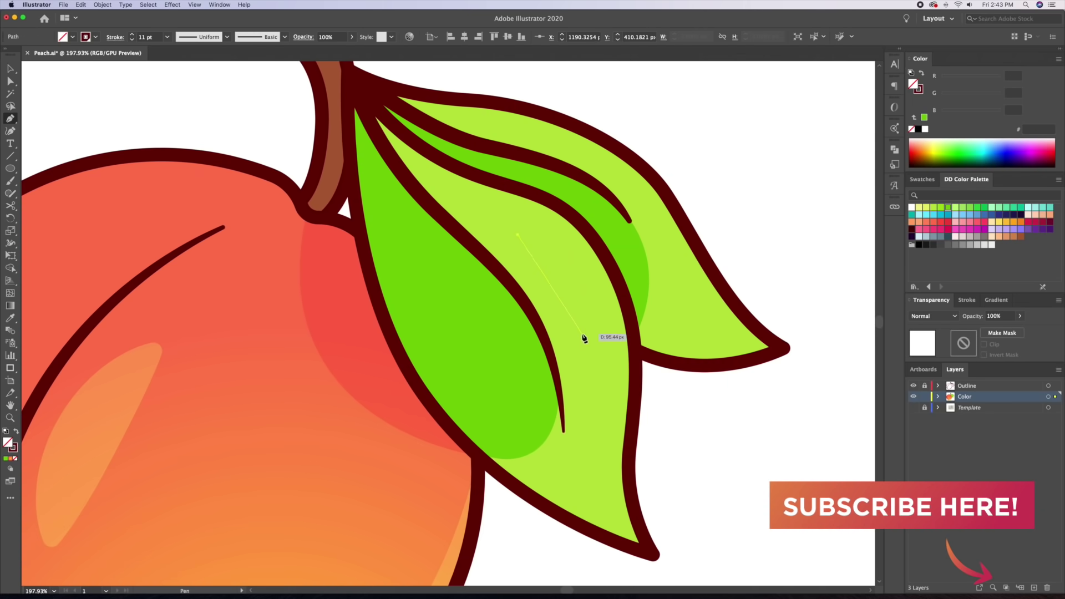
{"action": "left_click_drag", "start_coordinate": [590, 395], "coordinate": [590, 395]}
Widen the middle of the front leaf's short curved stroke with the Width tool to form a tapered highlight
{"action": "key", "text": "v"}
{"action": "key", "text": "shift+w"}
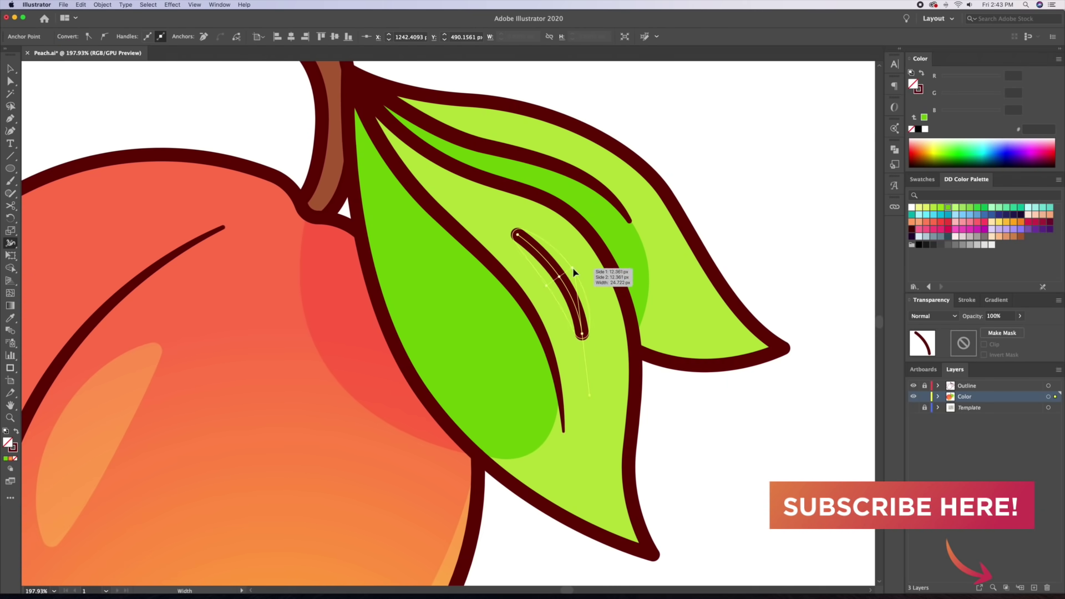
{"action": "left_click_drag", "start_coordinate": [563, 277], "coordinate": [575, 265]}
{"action": "key", "text": "v"}
Outline the widened stroke on the front leaf and fill it with pale yellow (F2F490)
{"action": "left_click", "coordinate": [105, 5]}
{"action": "mouse_move", "coordinate": [125, 192]}
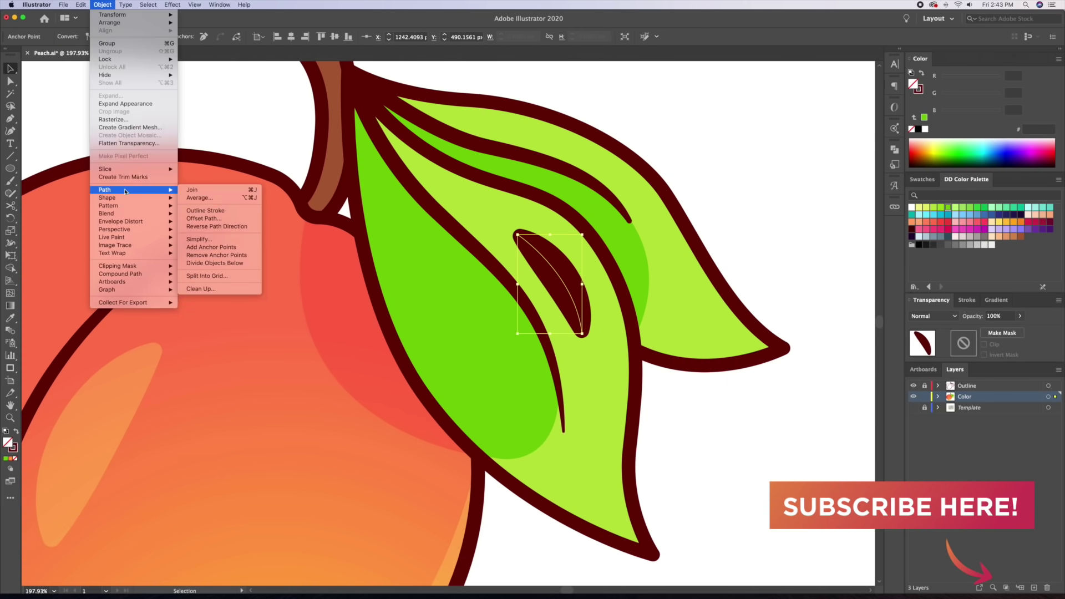
{"action": "left_click", "coordinate": [221, 211]}
{"action": "left_click", "coordinate": [918, 207]}
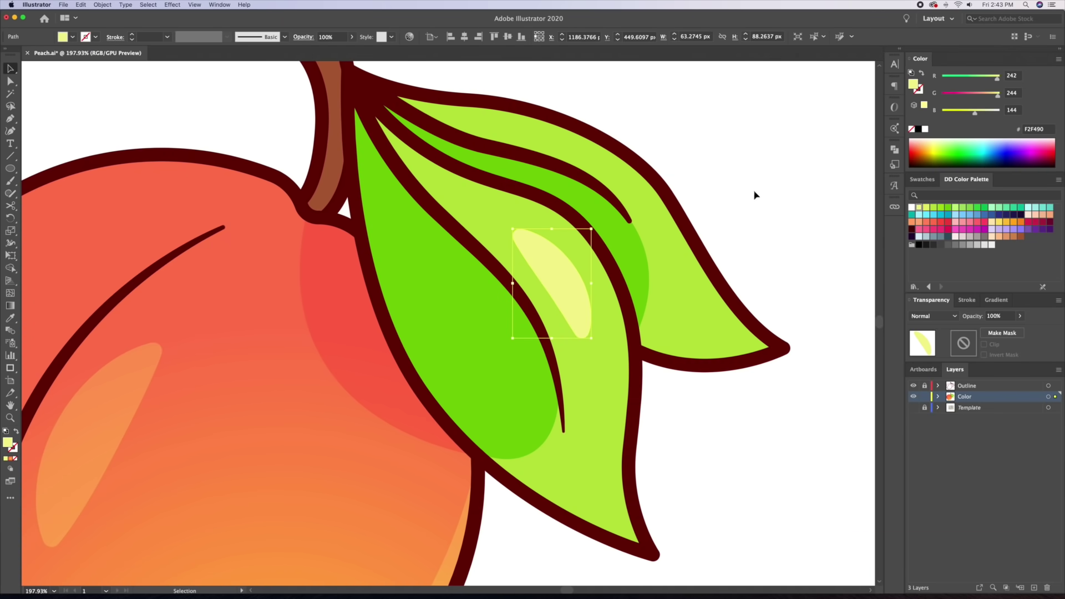
Draw the curved inner edge of a pale yellow (F2F490) highlight on the rear leaf, from its base almost to the tip
{"action": "left_click", "coordinate": [763, 174]}
{"action": "left_click_drag", "start_coordinate": [714, 170], "coordinate": [698, 207]}
{"action": "key", "text": "p"}
{"action": "scroll", "coordinate": [627, 194], "scroll_direction": "up", "scroll_amount": 2}
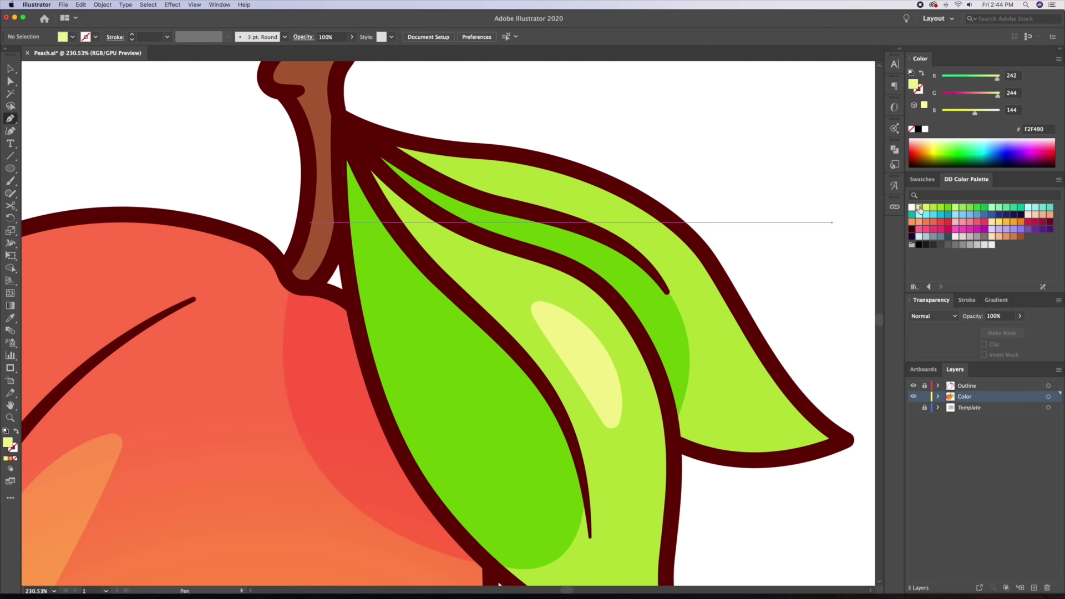
{"action": "left_click", "coordinate": [418, 168]}
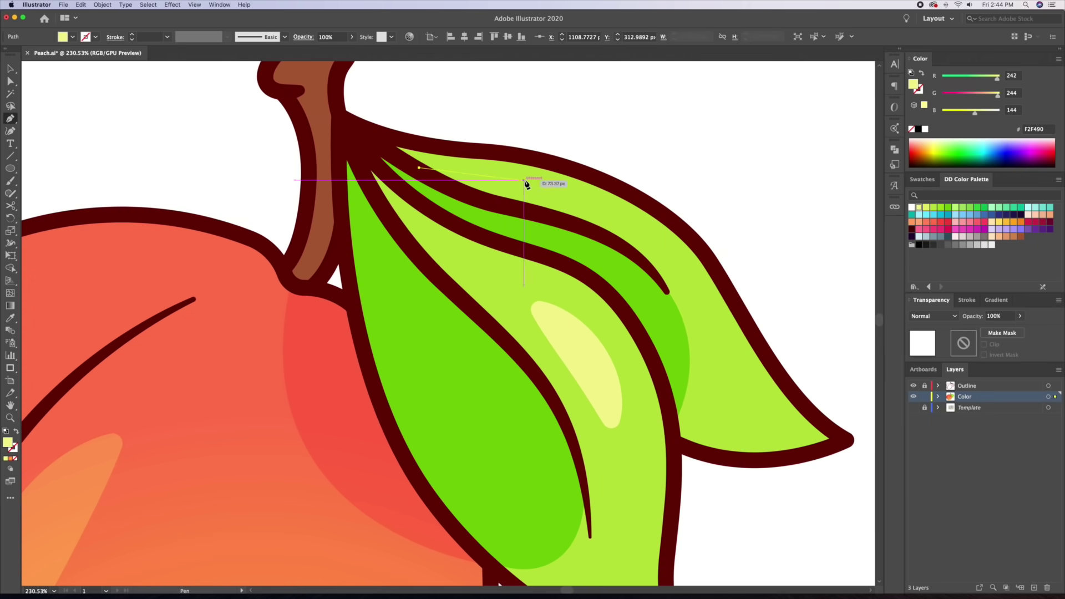
{"action": "left_click_drag", "start_coordinate": [675, 255], "coordinate": [706, 291]}
{"action": "left_click_drag", "start_coordinate": [792, 398], "coordinate": [843, 412]}
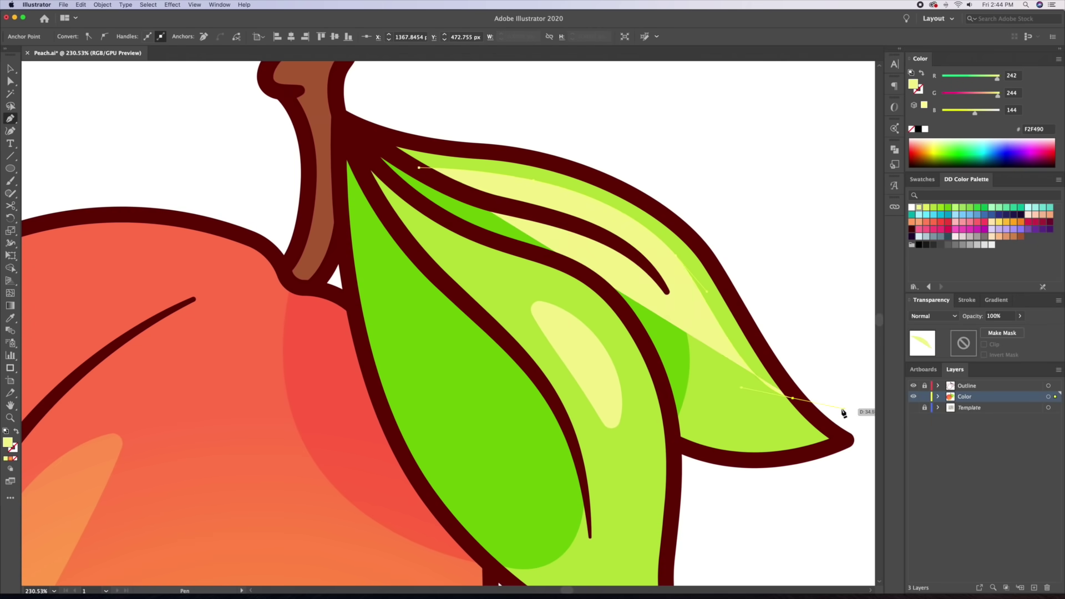
{"action": "left_click", "coordinate": [792, 397]}
Close the pale yellow highlight by following the rear leaf's upper outline back to its starting point
{"action": "left_click_drag", "start_coordinate": [723, 286], "coordinate": [713, 259]}
{"action": "left_click_drag", "start_coordinate": [603, 182], "coordinate": [398, 142]}
{"action": "key", "text": "super+z"}
{"action": "left_click_drag", "start_coordinate": [510, 153], "coordinate": [461, 148]}
{"action": "left_click", "coordinate": [381, 139]}
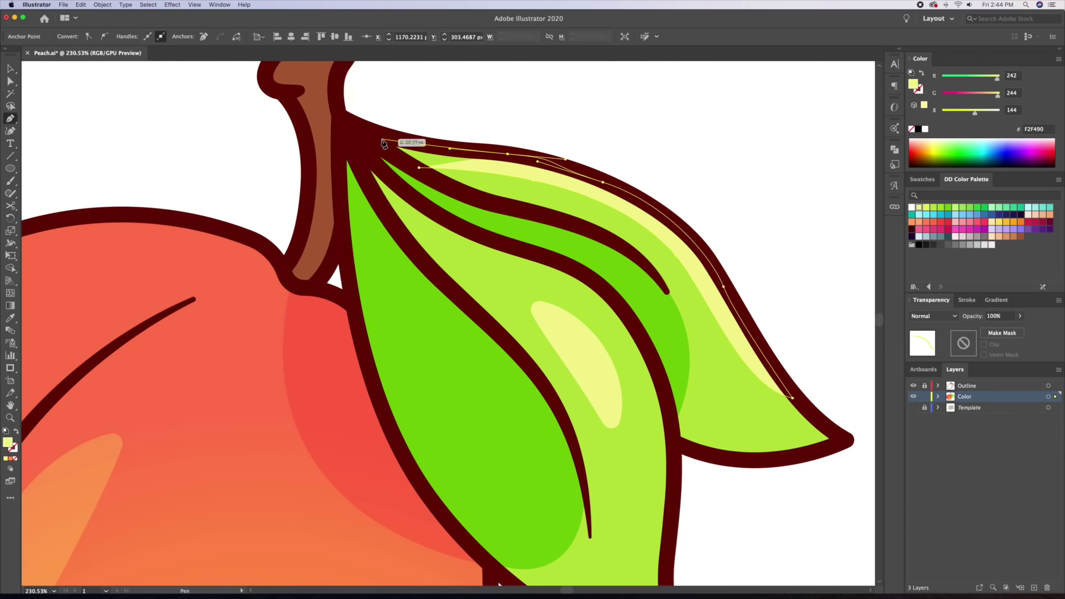
{"action": "left_click", "coordinate": [420, 168]}
{"action": "left_click", "coordinate": [626, 142], "text": "super"}
Set up the Pen tool for a stem shadow, with the dark red sampled from the stem outline as fill and no stroke
{"action": "left_click_drag", "start_coordinate": [626, 143], "coordinate": [543, 158]}
{"action": "left_click_drag", "start_coordinate": [587, 202], "coordinate": [592, 186]}
{"action": "left_click_drag", "start_coordinate": [519, 186], "coordinate": [524, 206]}
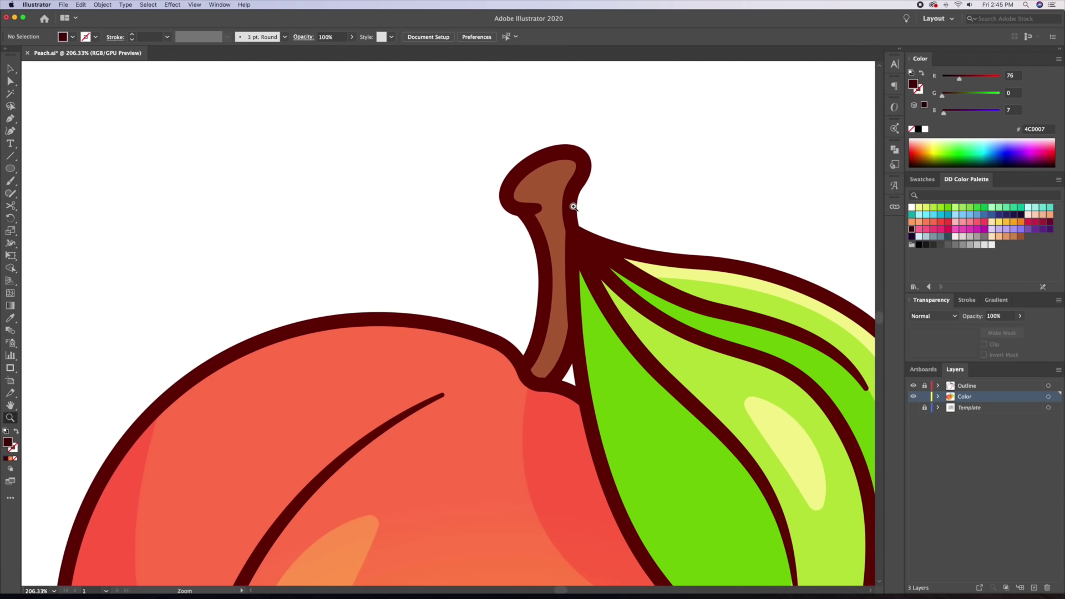
{"action": "scroll", "coordinate": [573, 206], "scroll_direction": "up", "scroll_amount": 3}
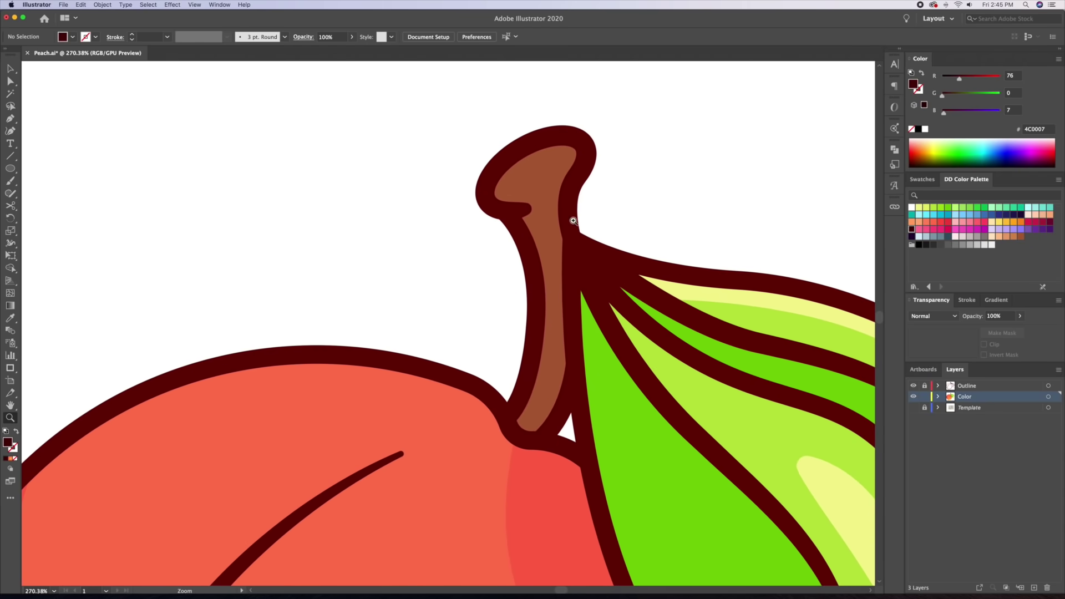
{"action": "key", "text": "i"}
{"action": "left_click", "coordinate": [535, 269]}
{"action": "left_click", "coordinate": [921, 91]}
{"action": "key", "text": "shift+x"}
{"action": "key", "text": "p"}
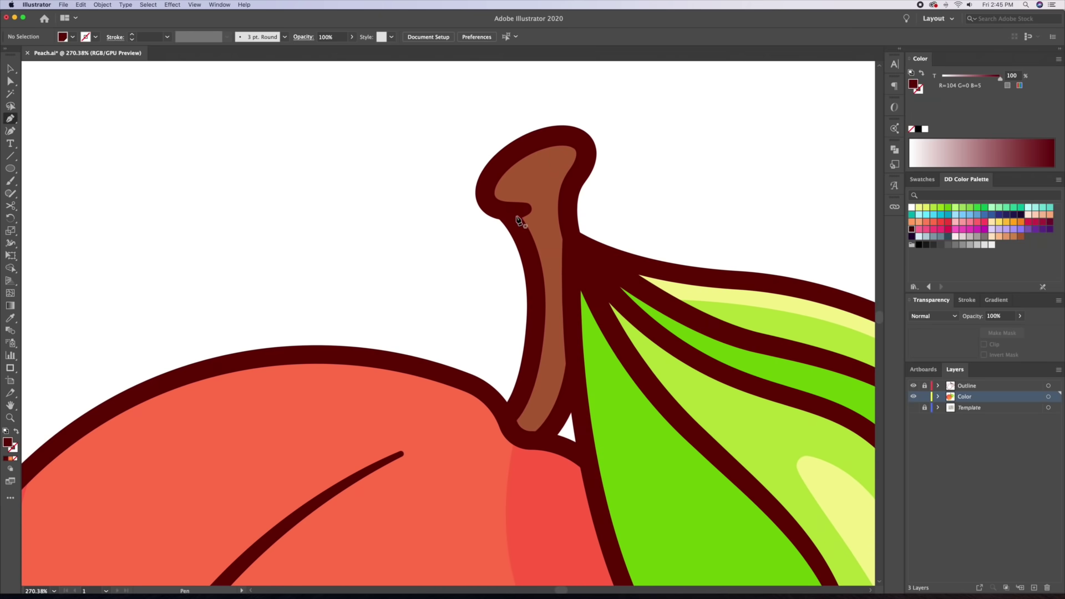
Draw a closed dark red shadow shape about 41 by 119 px over the lower stem, from the leaf joint down to the peach
{"action": "left_click", "coordinate": [572, 238]}
{"action": "left_click_drag", "start_coordinate": [536, 318], "coordinate": [527, 345]}
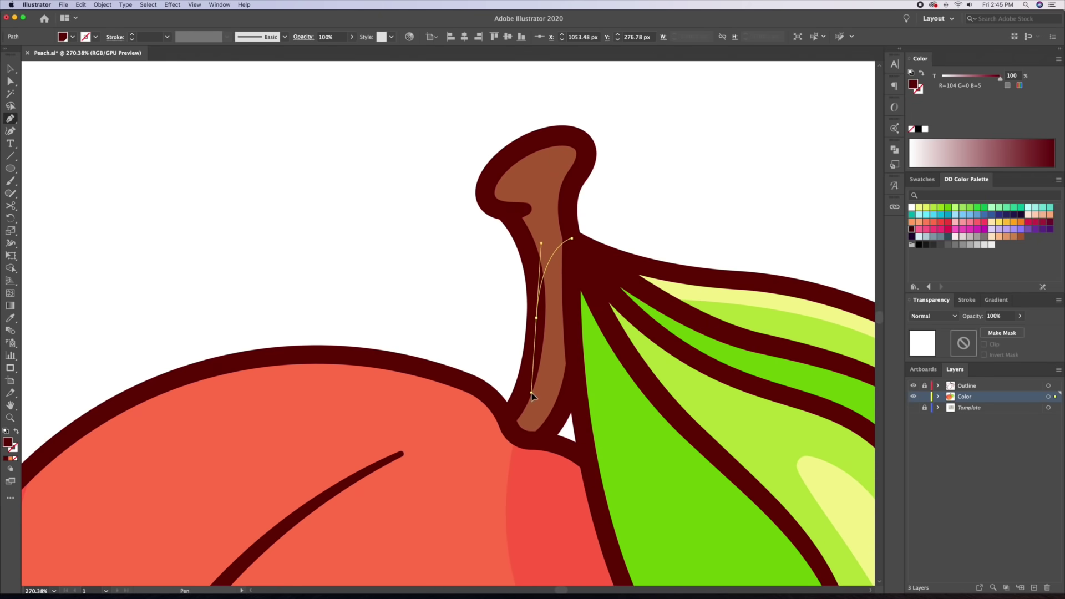
{"action": "left_click_drag", "start_coordinate": [531, 393], "coordinate": [533, 364]}
{"action": "left_click", "coordinate": [506, 417]}
{"action": "left_click_drag", "start_coordinate": [525, 437], "coordinate": [538, 439]}
{"action": "left_click", "coordinate": [541, 439]}
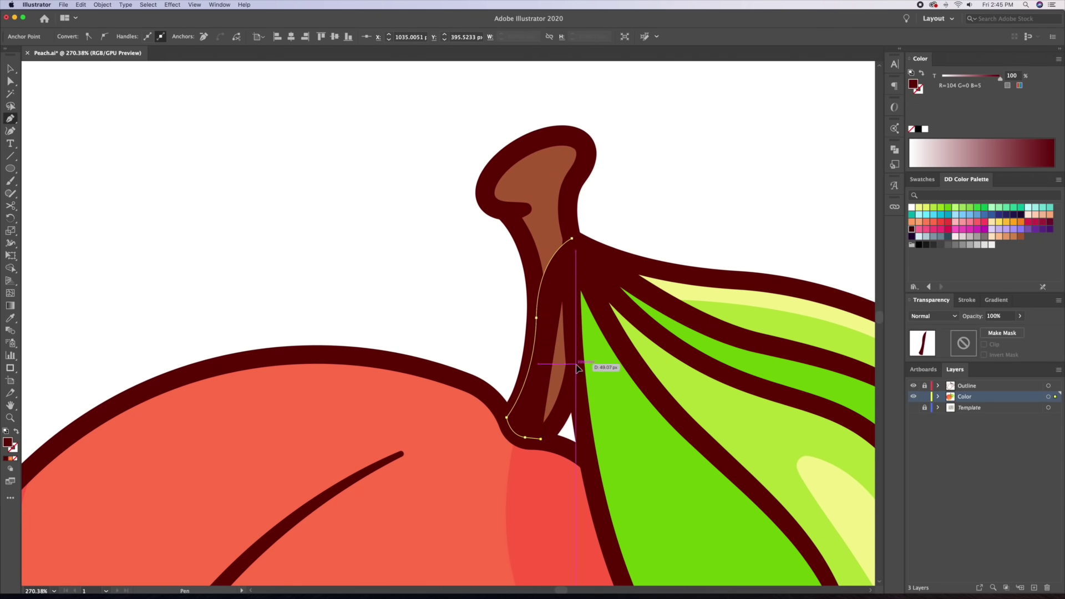
{"action": "left_click", "coordinate": [577, 368]}
{"action": "left_click", "coordinate": [572, 238]}
{"action": "key", "text": "v"}
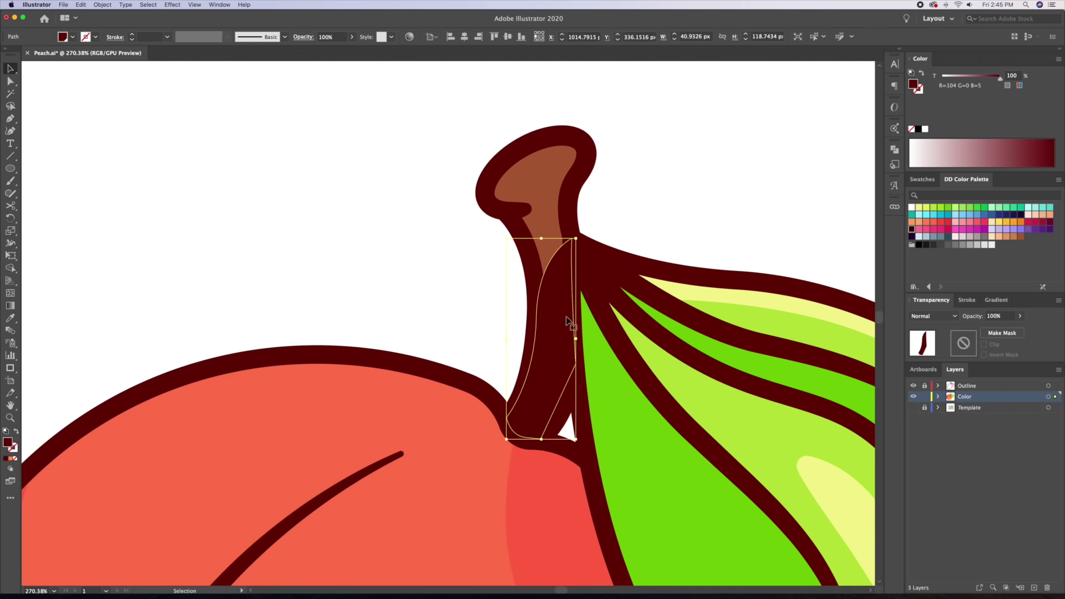
Reduce the stem shadow's opacity to 60% and deselect it
{"action": "key", "text": "shift+Down"}
{"action": "key", "text": "shift+Down"}
{"action": "key", "text": "shift+Down"}
{"action": "key", "text": "shift+Down"}
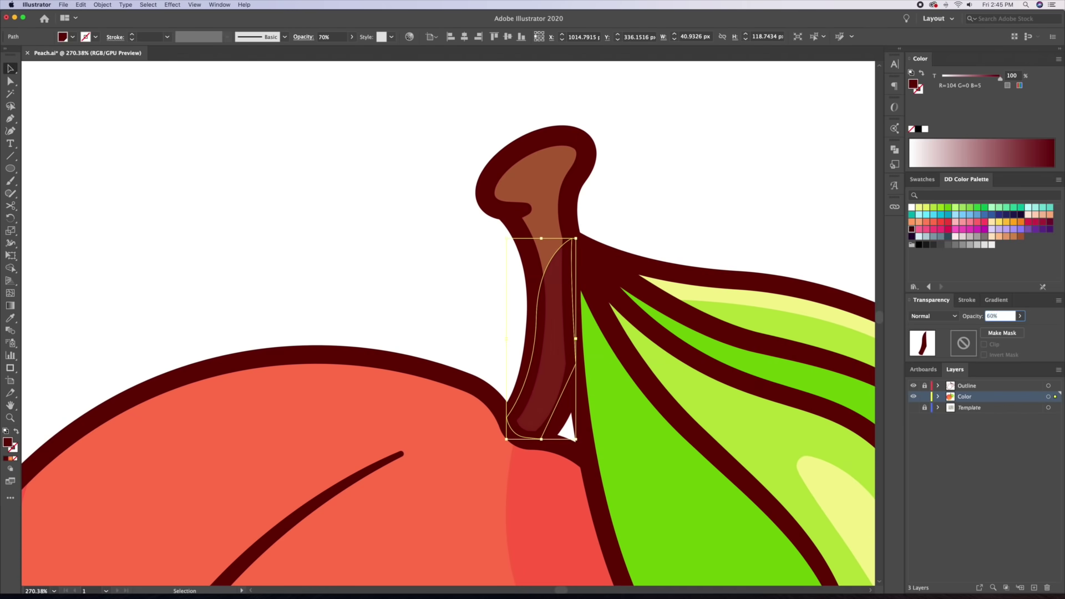
{"action": "left_click", "coordinate": [738, 195]}
{"action": "key", "text": "z"}
{"action": "left_click_drag", "start_coordinate": [739, 191], "coordinate": [696, 184]}
{"action": "mouse_move", "coordinate": [697, 184]}
{"action": "left_mouse_down"}
{"action": "mouse_move", "coordinate": [546, 233]}
{"action": "mouse_move", "coordinate": [554, 244]}
{"action": "mouse_move", "coordinate": [534, 236]}
{"action": "left_mouse_up"}
{"action": "key", "text": "v"}
{"action": "left_click", "coordinate": [725, 198]}
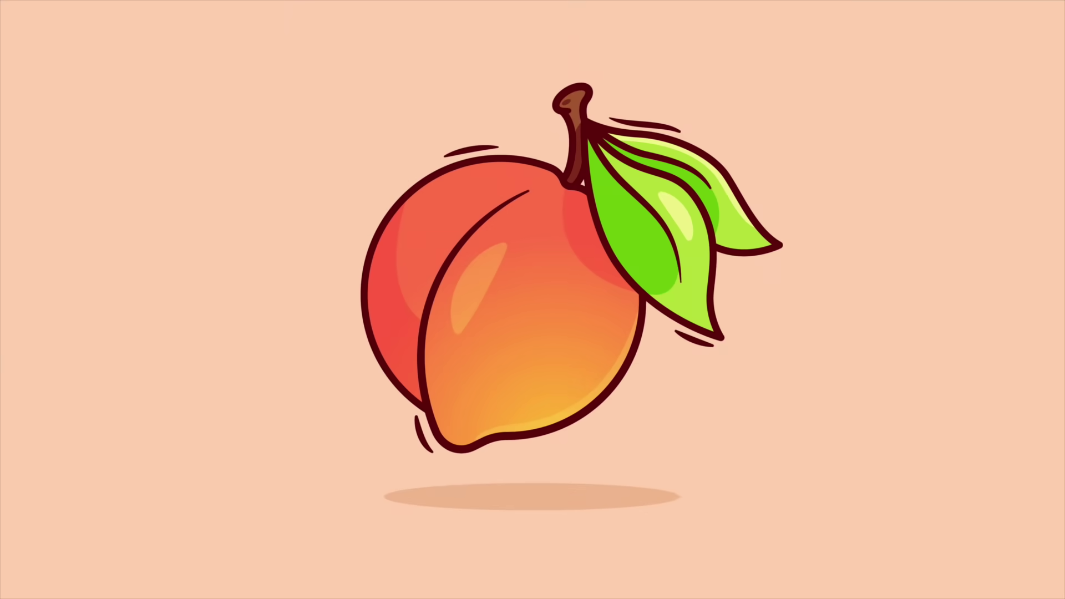